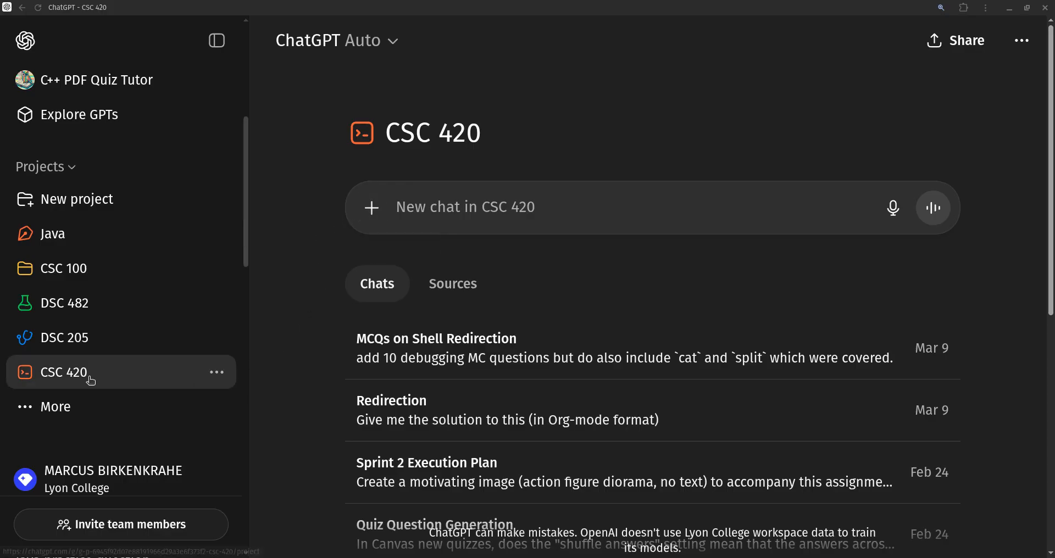
- Open the page for exploring GPTs
{"action": "scroll", "coordinate": [68, 323], "scroll_direction": "up", "scroll_amount": 5}
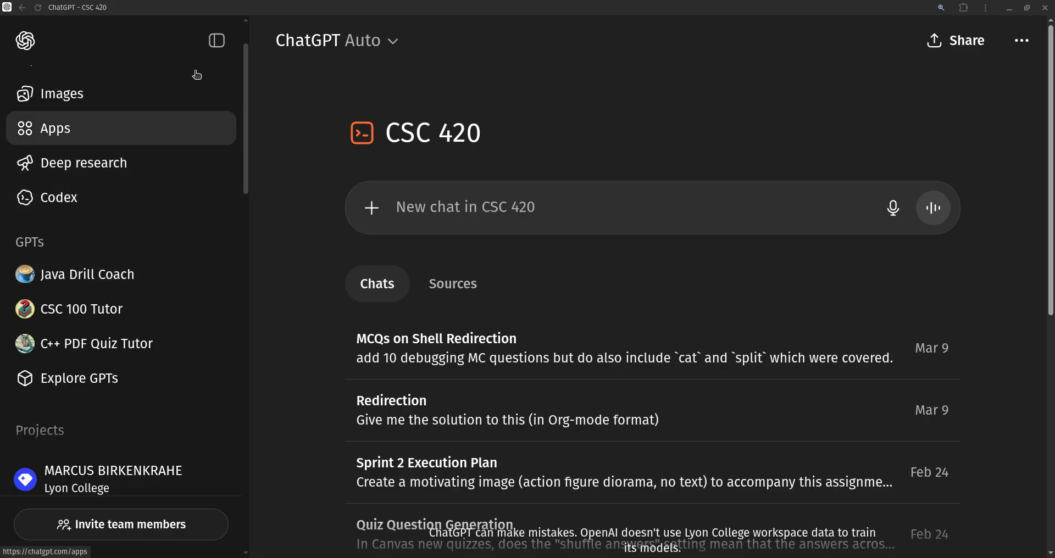
{"action": "left_click", "coordinate": [216, 40]}
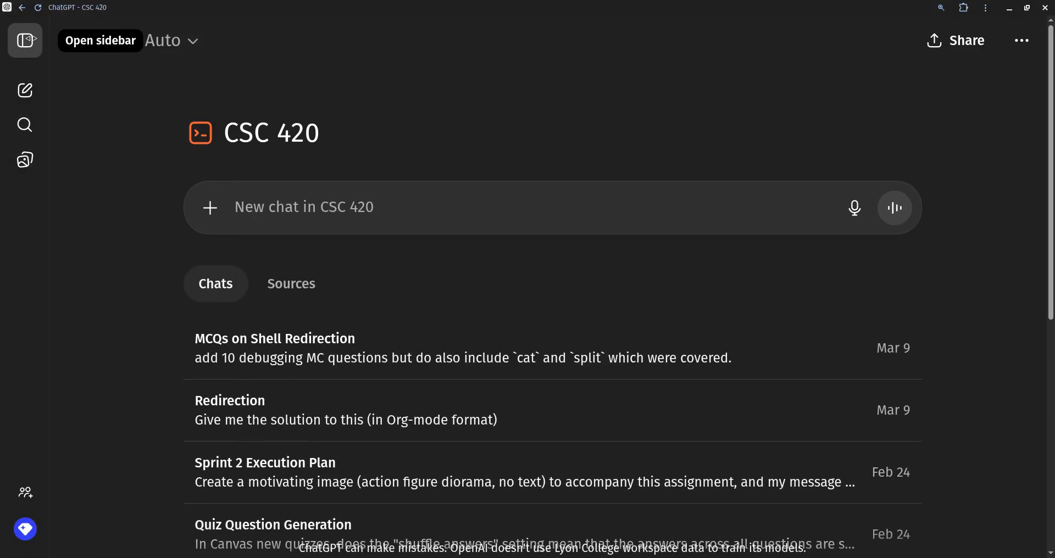
{"action": "left_click", "coordinate": [25, 40]}
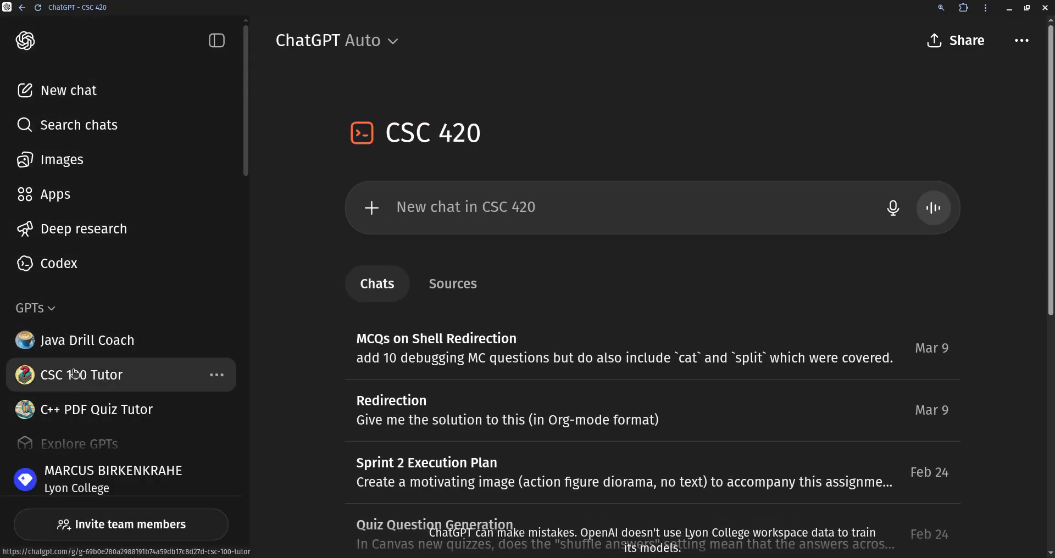
{"action": "scroll", "coordinate": [73, 374], "scroll_direction": "down", "scroll_amount": 1}
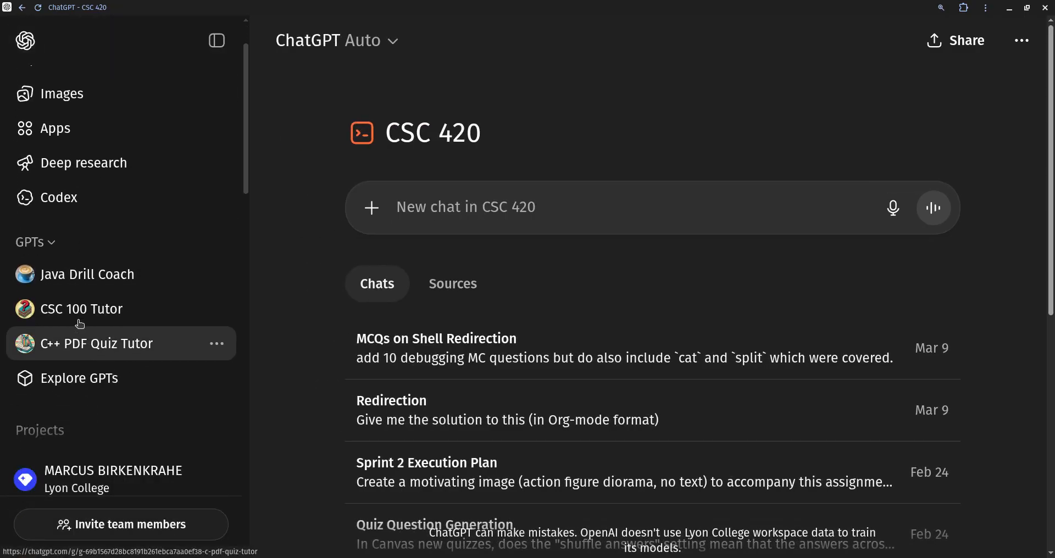
{"action": "left_click", "coordinate": [70, 379]}
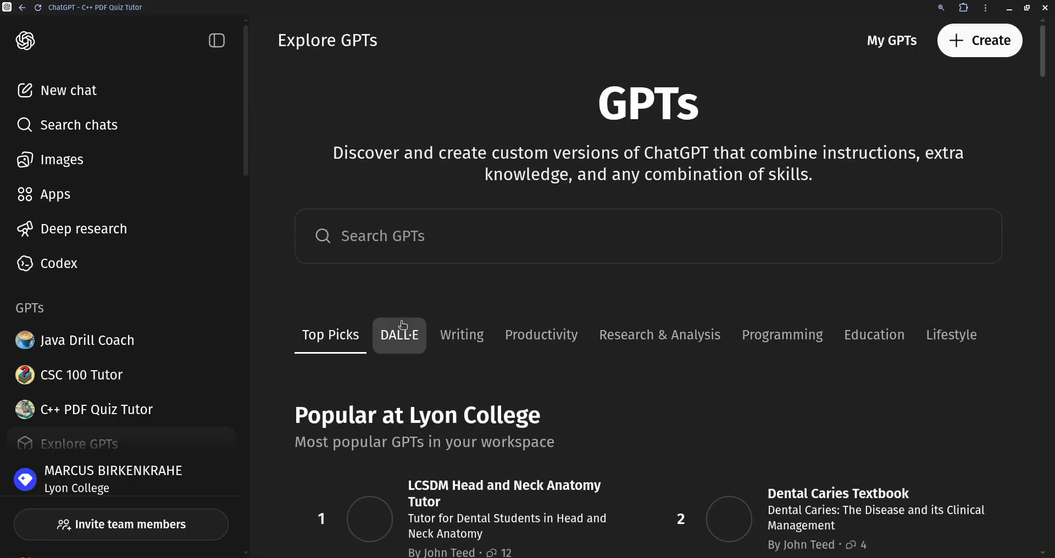
- Look through the most popular GPTs in the Lyon College workspace
{"action": "scroll", "coordinate": [311, 315], "scroll_direction": "down", "scroll_amount": 2}
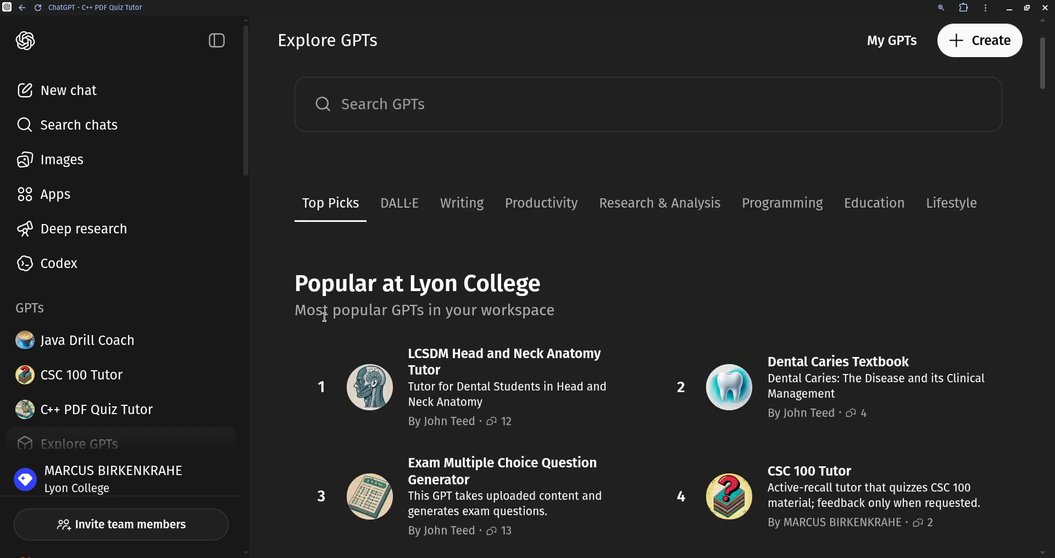
{"action": "scroll", "coordinate": [321, 324], "scroll_direction": "down", "scroll_amount": 1}
{"action": "scroll", "coordinate": [321, 320], "scroll_direction": "up", "scroll_amount": 1}
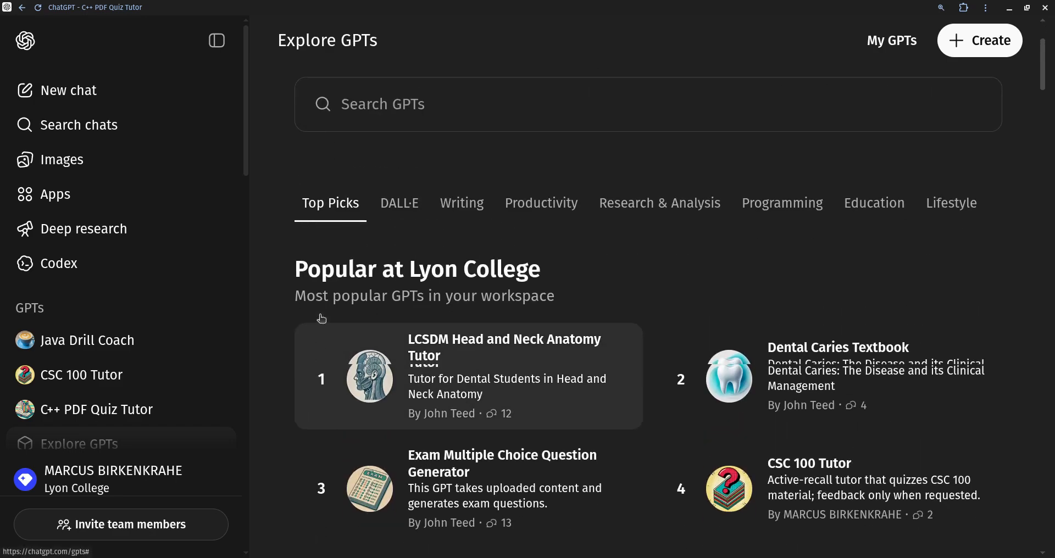
{"action": "scroll", "coordinate": [323, 313], "scroll_direction": "up", "scroll_amount": 2}
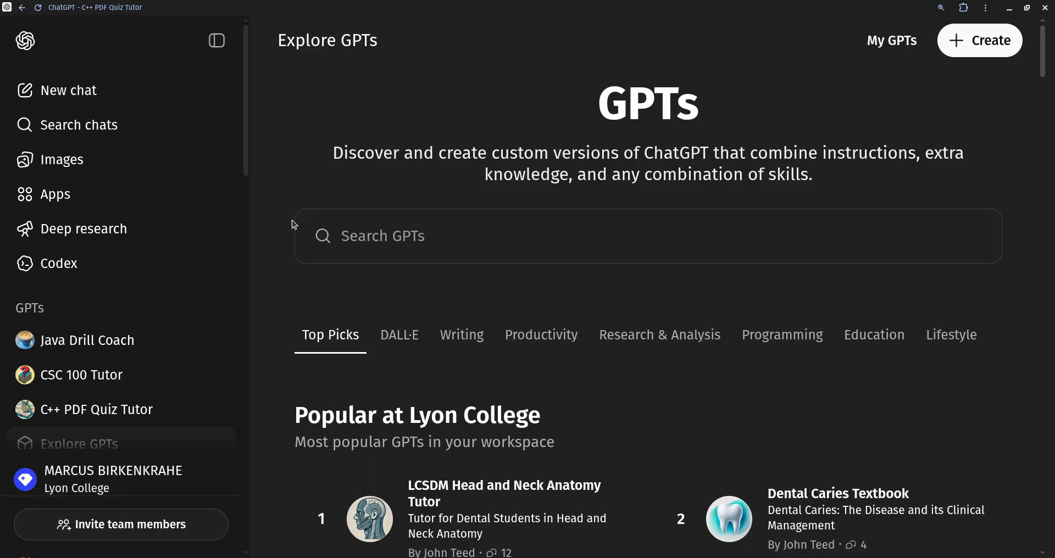
{"action": "scroll", "coordinate": [379, 358], "scroll_direction": "down", "scroll_amount": 2}
{"action": "scroll", "coordinate": [362, 355], "scroll_direction": "down", "scroll_amount": 1}
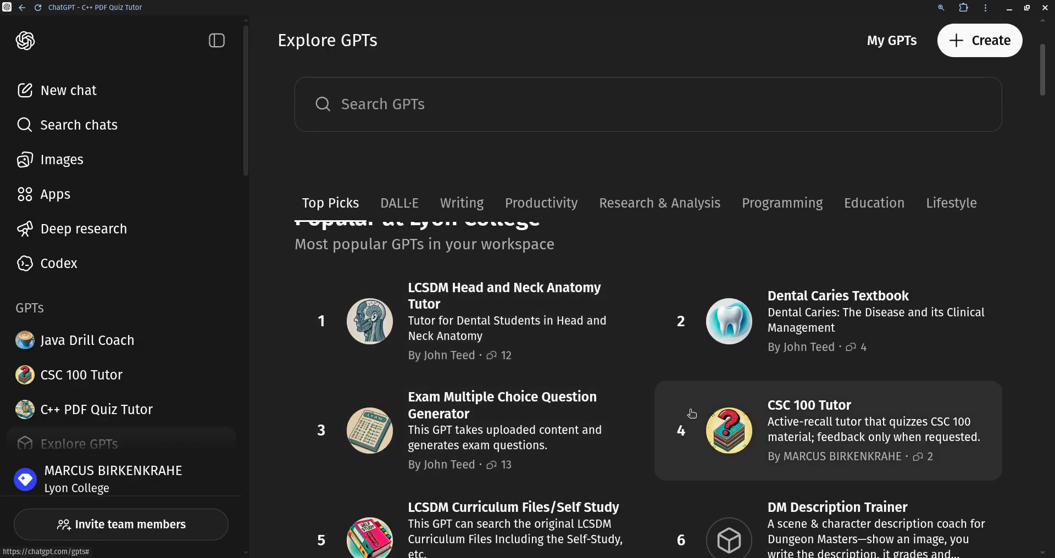
{"action": "scroll", "coordinate": [690, 417], "scroll_direction": "down", "scroll_amount": 1}
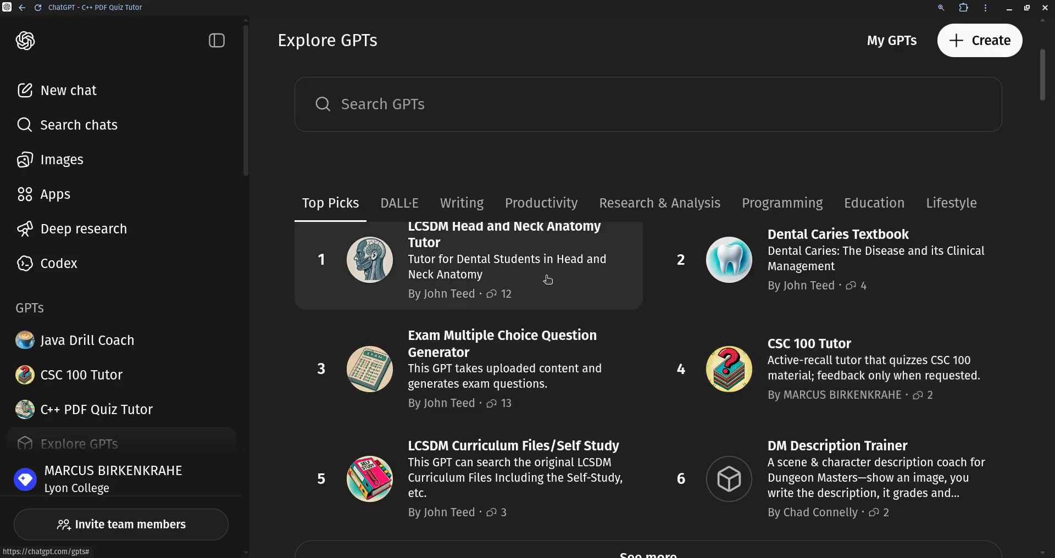
{"action": "scroll", "coordinate": [546, 275], "scroll_direction": "up", "scroll_amount": 4}
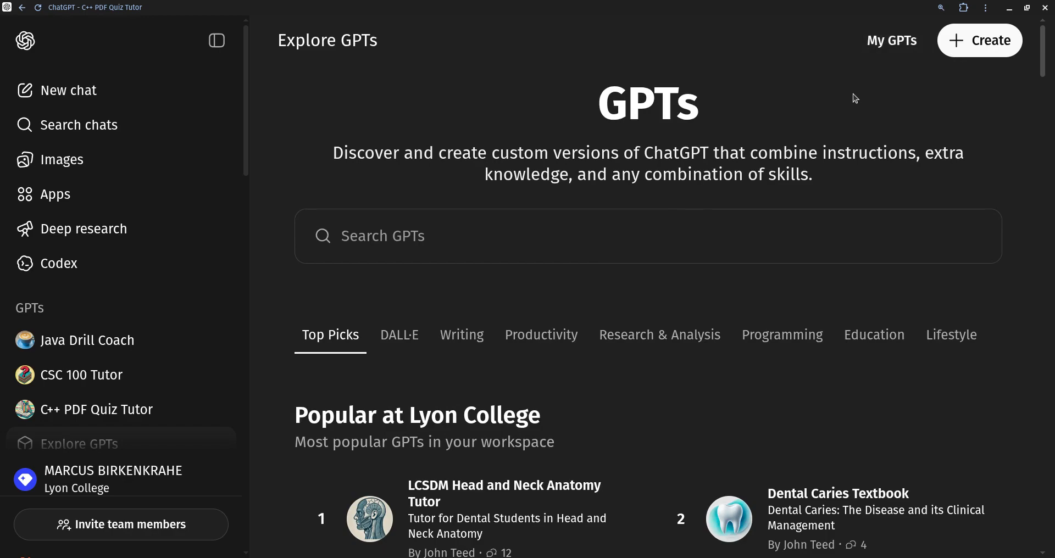
- Go to the list of own GPTs and start creating a new GPT
{"action": "left_click", "coordinate": [882, 41]}
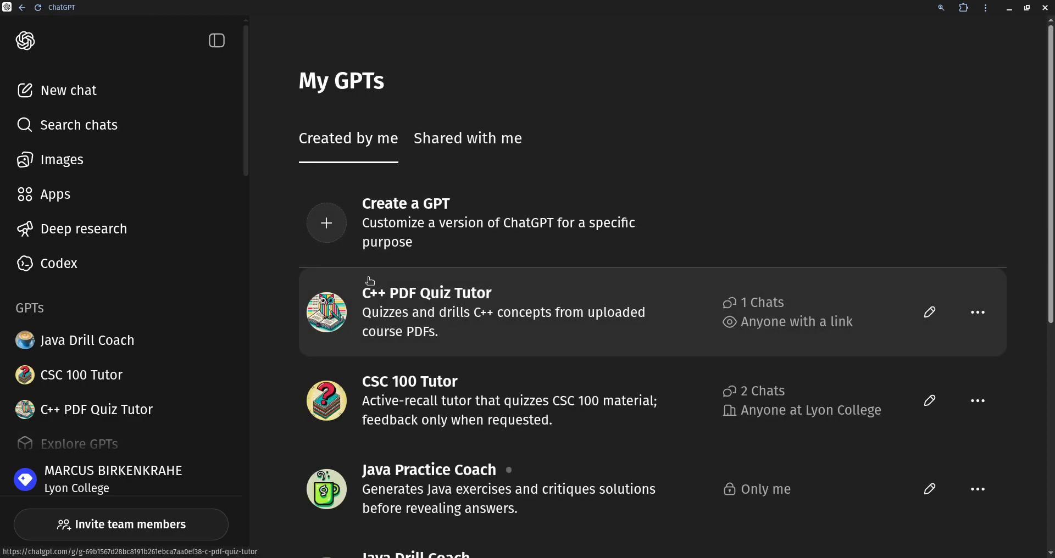
{"action": "left_click", "coordinate": [329, 223]}
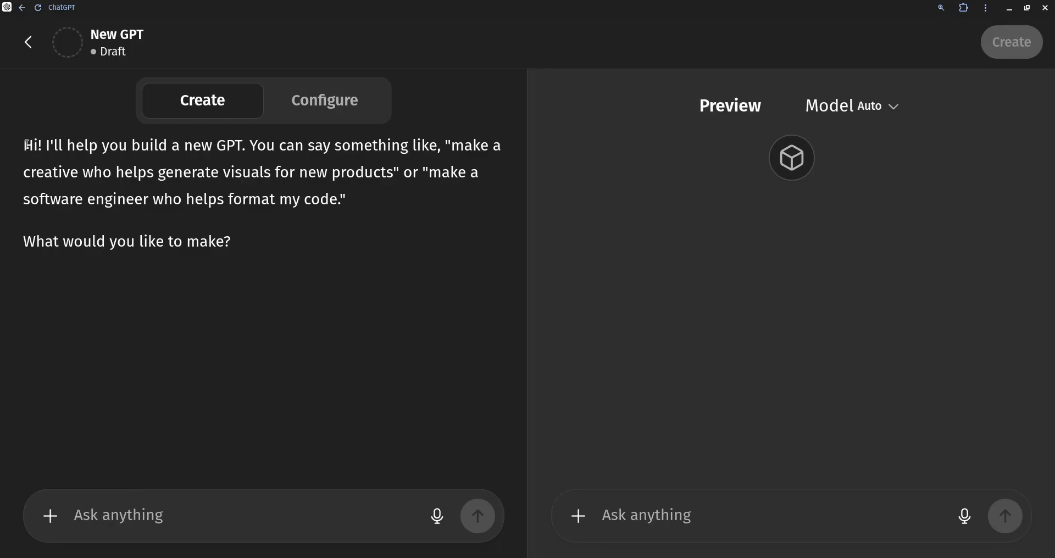
{"action": "left_click_drag", "start_coordinate": [24, 143], "coordinate": [252, 255]}
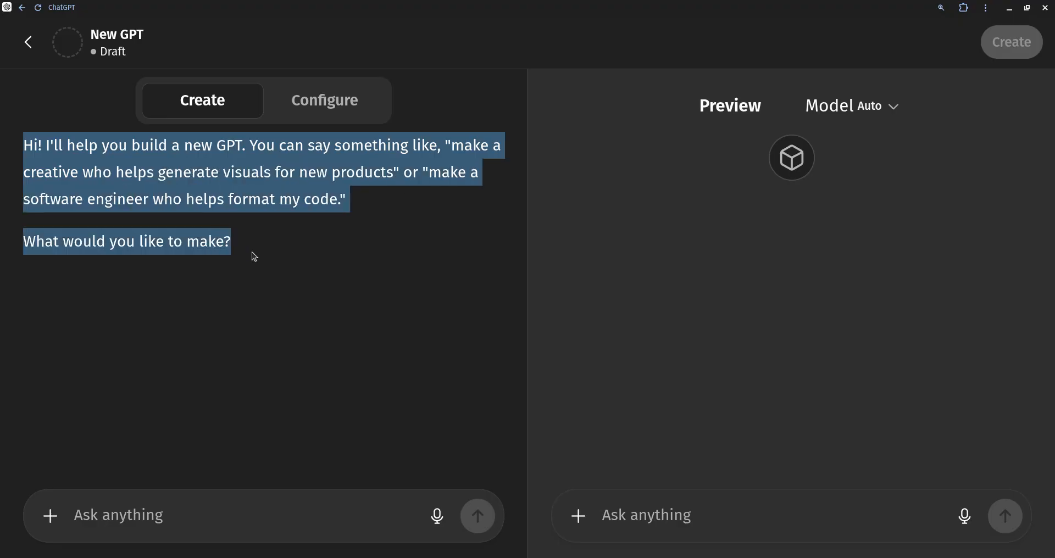
{"action": "left_click", "coordinate": [259, 221]}
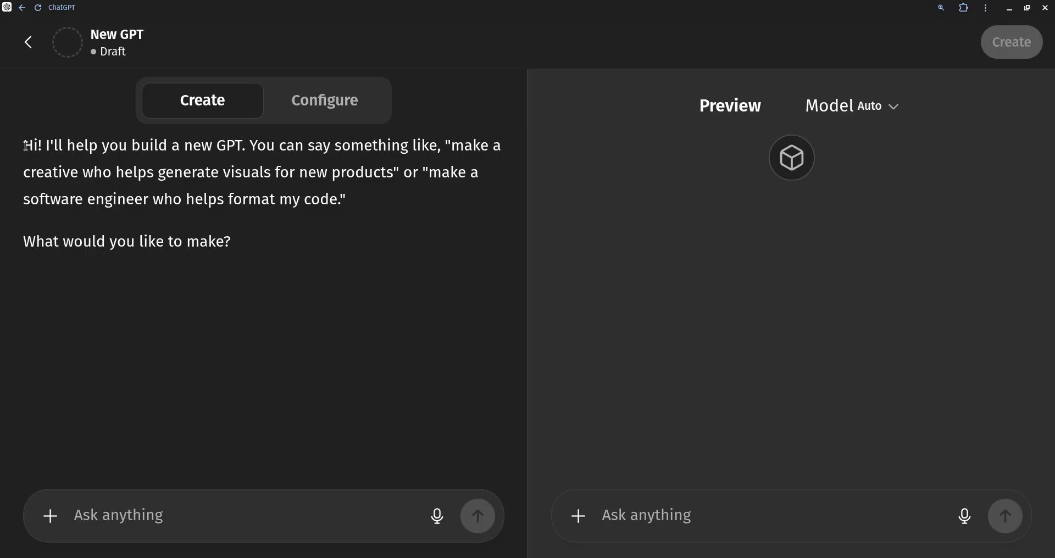
{"action": "left_click_drag", "start_coordinate": [25, 146], "coordinate": [242, 238]}
{"action": "left_click", "coordinate": [242, 238]}
- Examine the new GPT's manual configuration form, from name, description and instructions to knowledge, recommended model and capabilities
{"action": "left_click", "coordinate": [332, 101]}
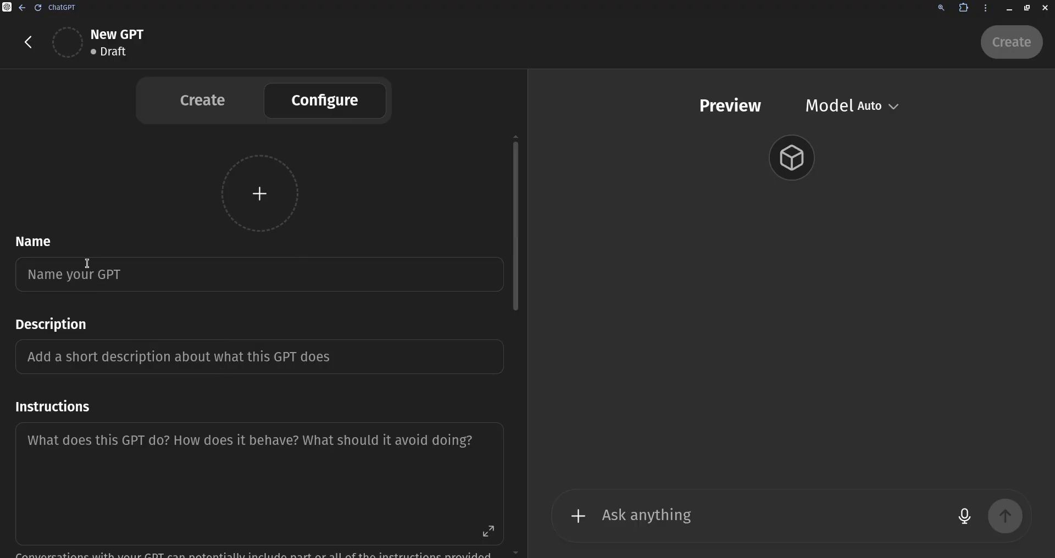
{"action": "scroll", "coordinate": [27, 260], "scroll_direction": "down", "scroll_amount": 10}
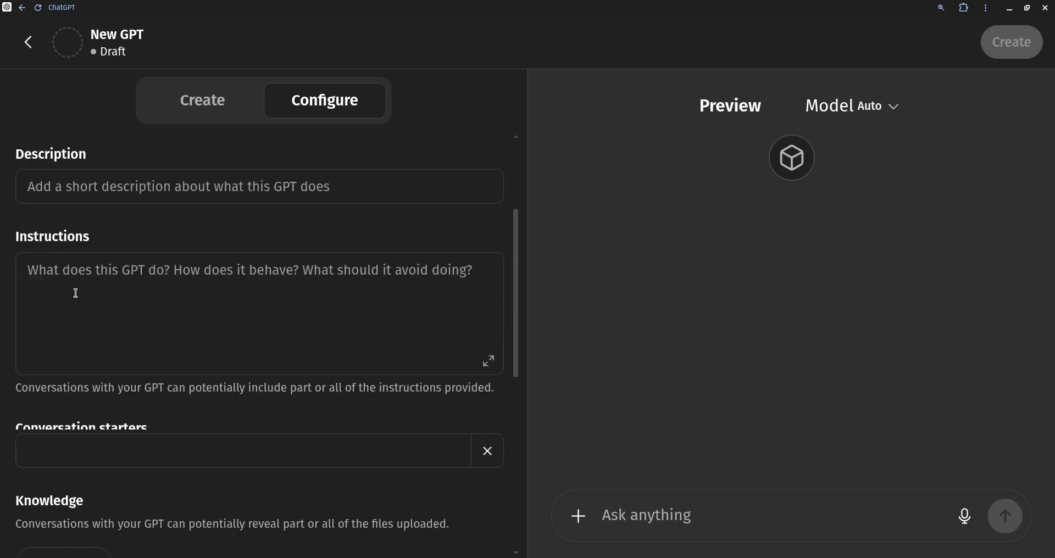
{"action": "scroll", "coordinate": [146, 348], "scroll_direction": "down", "scroll_amount": 1}
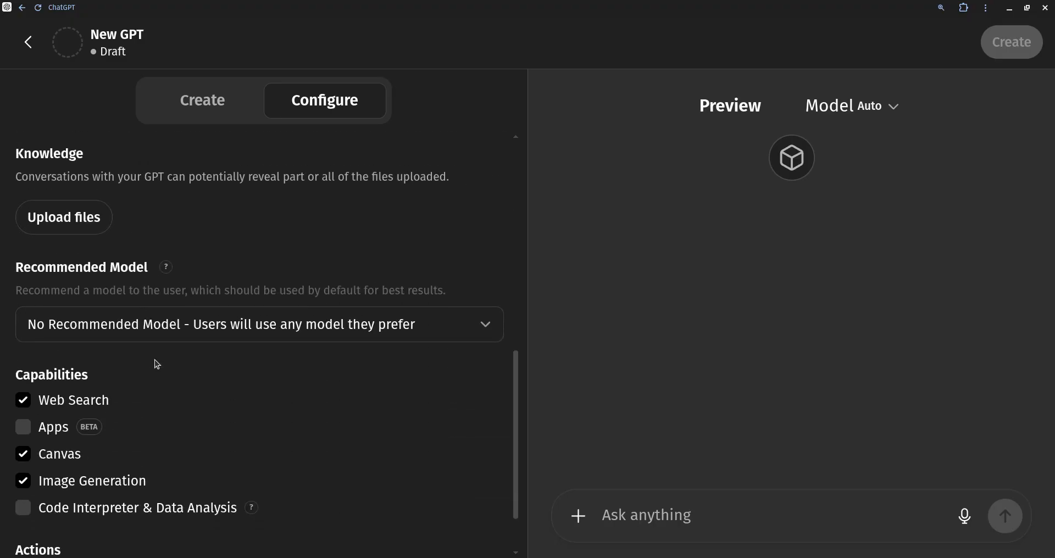
{"action": "scroll", "coordinate": [156, 362], "scroll_direction": "up", "scroll_amount": 6}
{"action": "scroll", "coordinate": [209, 250], "scroll_direction": "up", "scroll_amount": 2}
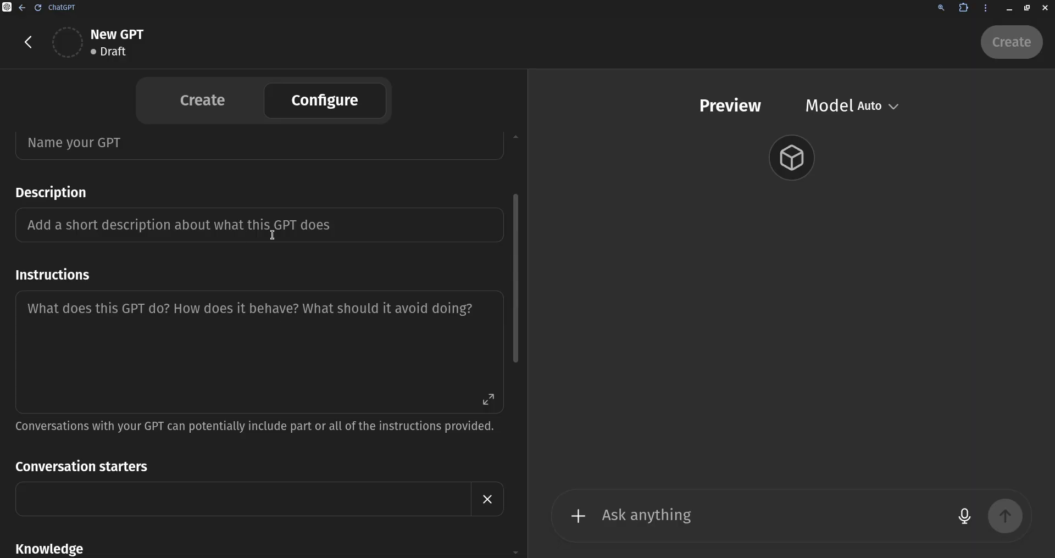
{"action": "left_click", "coordinate": [206, 105]}
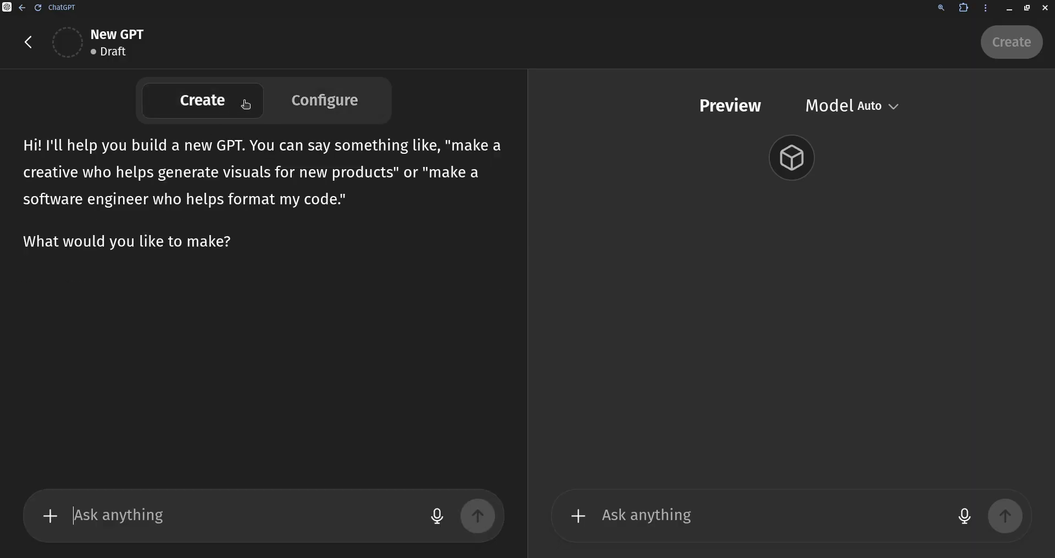
{"action": "left_click", "coordinate": [320, 104]}
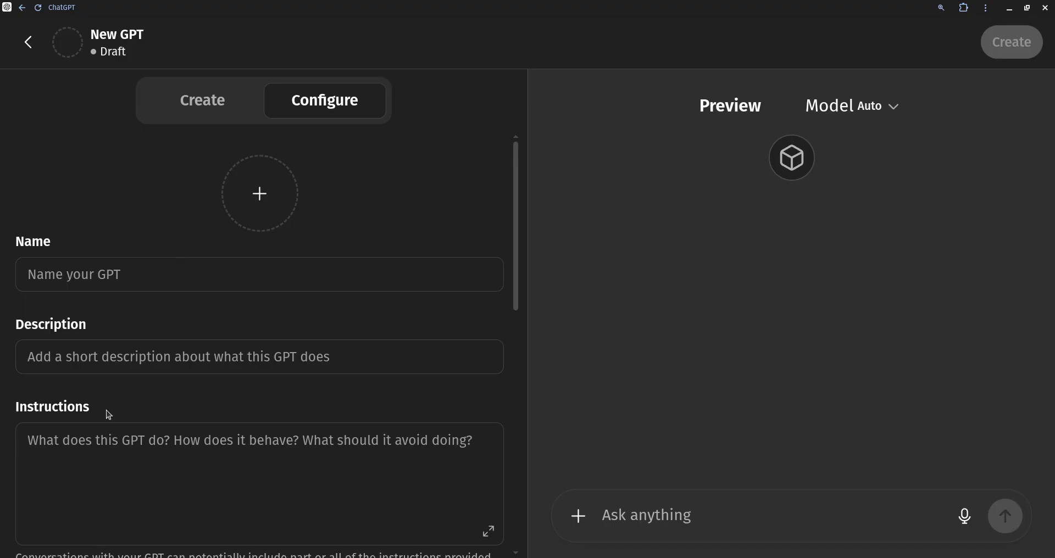
{"action": "left_click", "coordinate": [25, 438]}
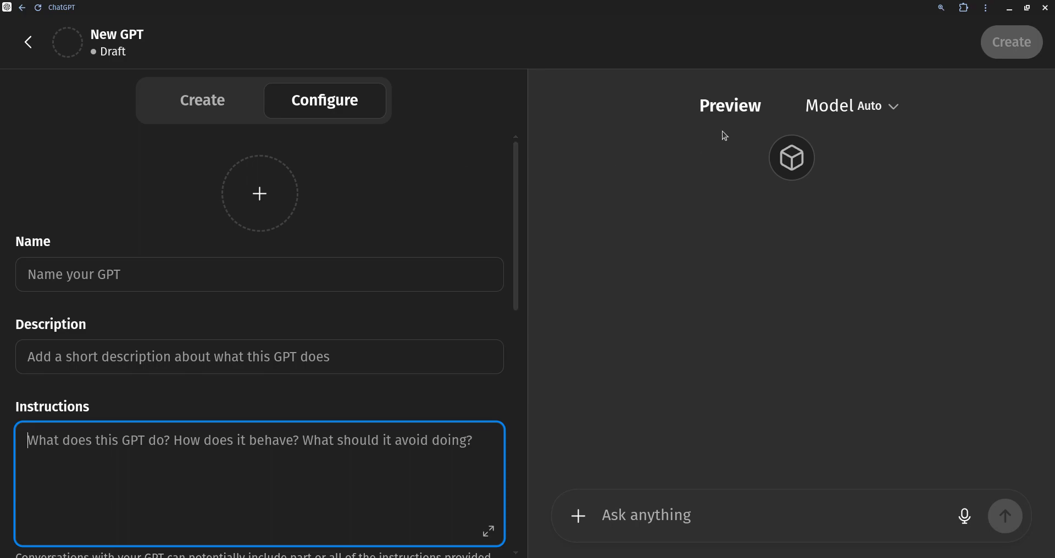
- Check which models are offered for previewing the new GPT, keeping the current choice
{"action": "mouse_move", "coordinate": [767, 112]}
{"action": "mouse_move", "coordinate": [705, 108]}
{"action": "left_click", "coordinate": [893, 110]}
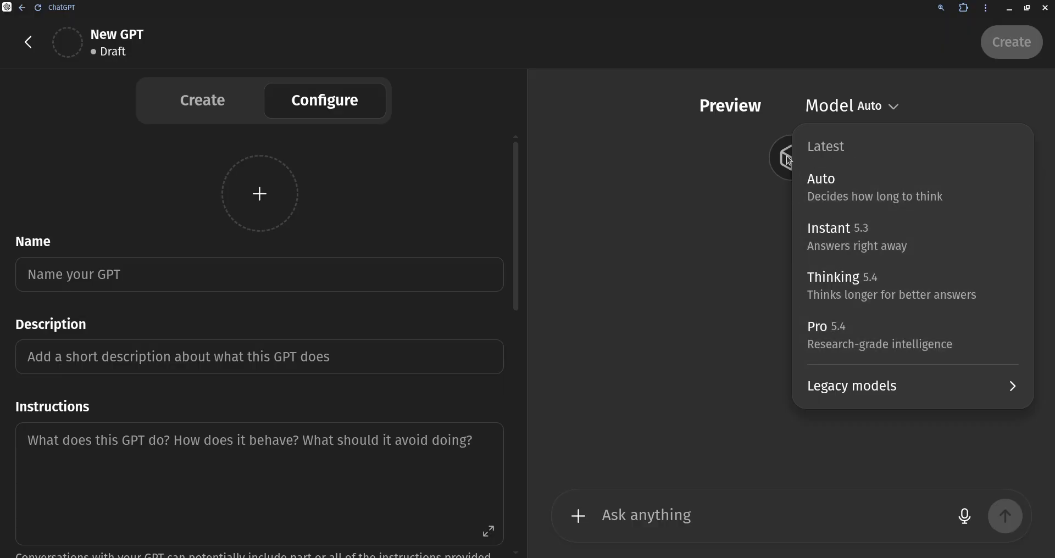
{"action": "left_click", "coordinate": [635, 104]}
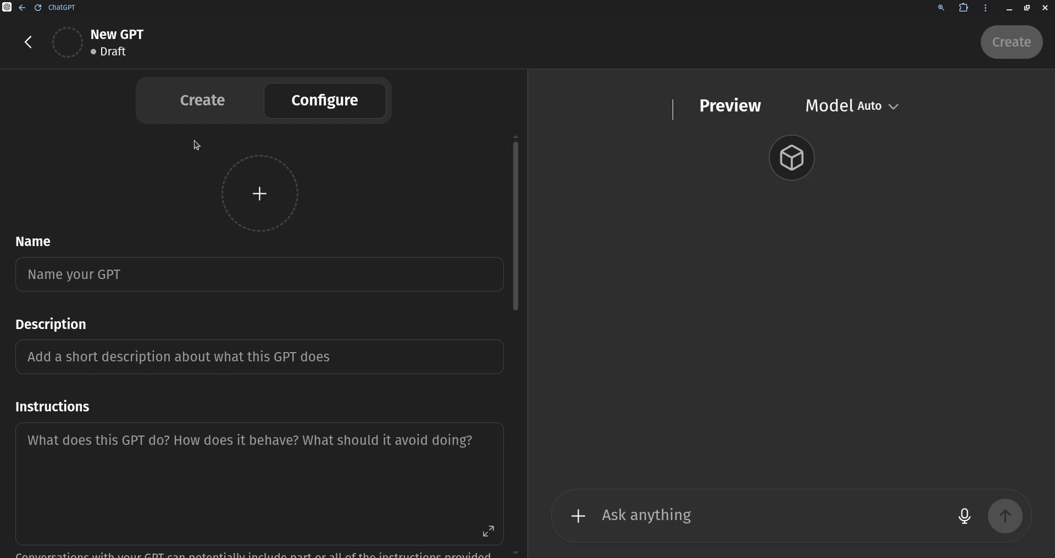
- Return to the conversational GPT builder, ready to write a message to it
{"action": "left_click", "coordinate": [193, 107]}
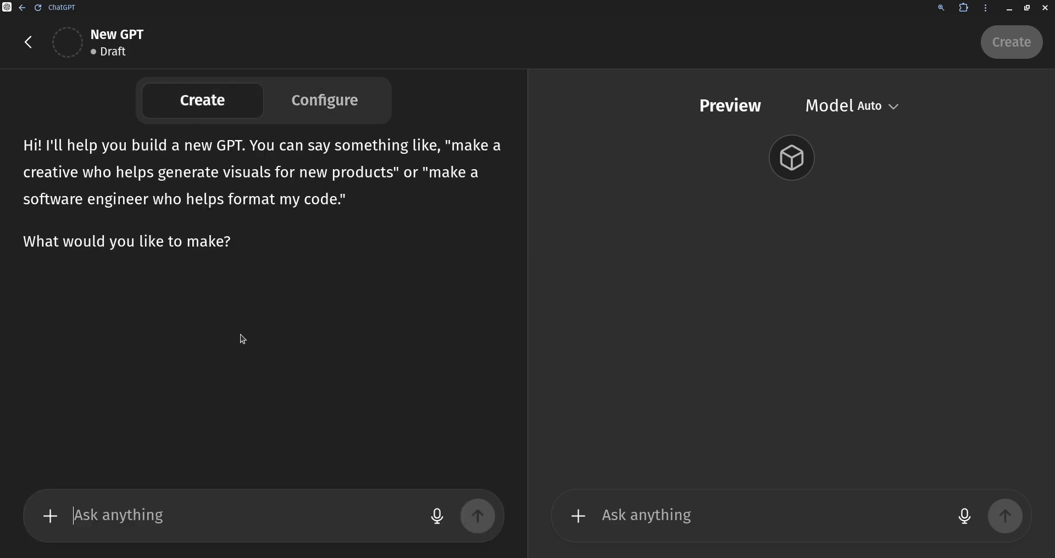
{"action": "left_click", "coordinate": [233, 506]}
{"action": "type", "text": "Create"}
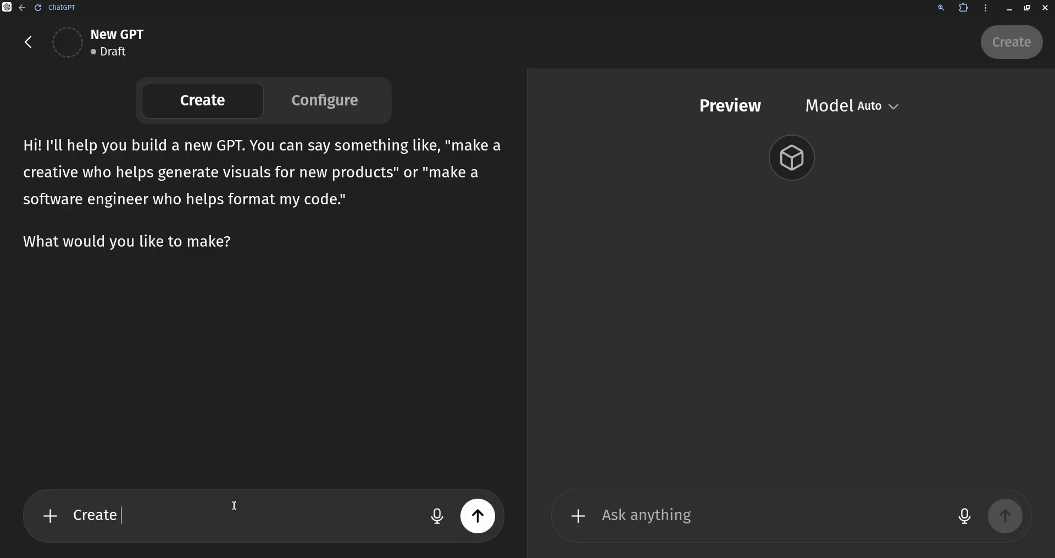
{"action": "key", "text": "BackSpace"}
{"action": "key", "text": "BackSpace"}
{"action": "key", "text": "BackSpace"}
{"action": "key", "text": "BackSpace"}
{"action": "key", "text": "BackSpace"}
{"action": "key", "text": "BackSpace"}
{"action": "key", "text": "BackSpace"}
- Send the builder "I want to create an agent that drills the students with simple practice questions, quizzes, and code questions on the available lecture material."
{"action": "type", "text": "I want to create a"}
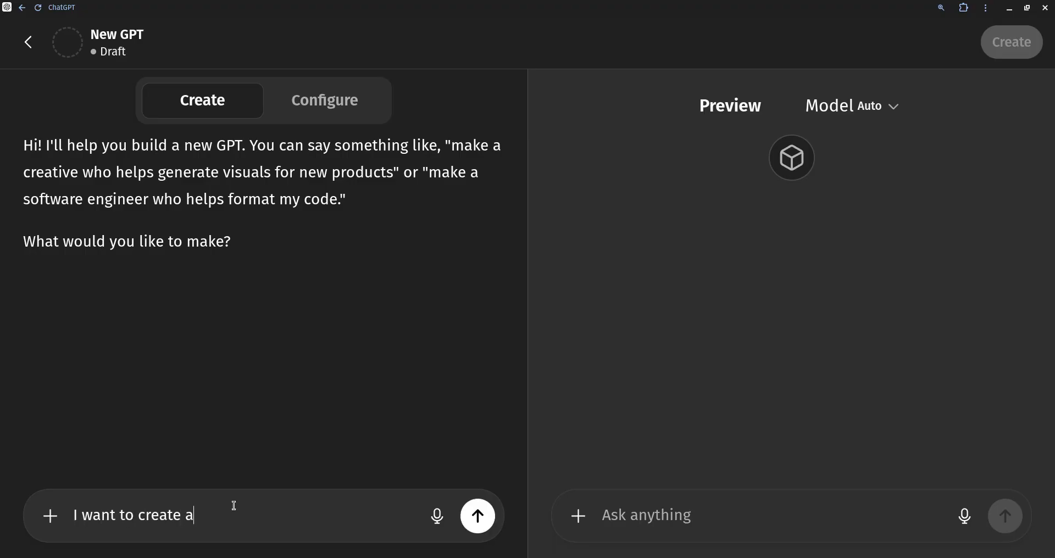
{"action": "type", "text": "n agent that drills the student"}
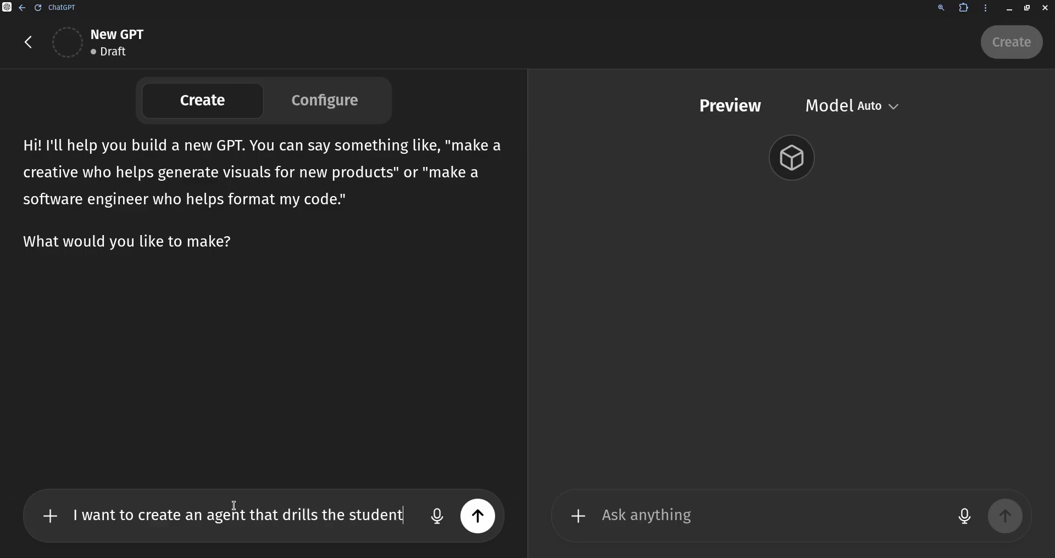
{"action": "type", "text": "s with simple "}
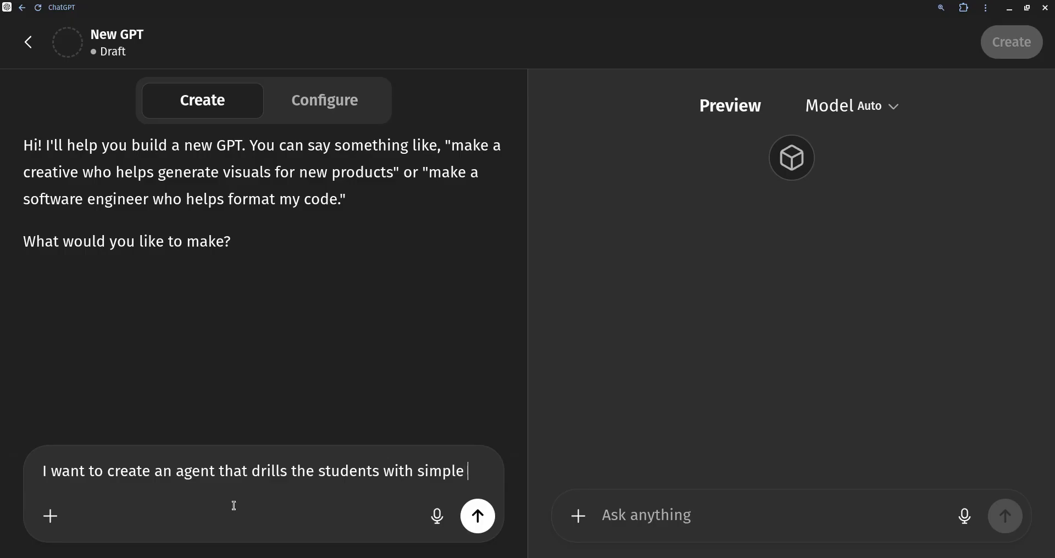
{"action": "type", "text": "practice questi"}
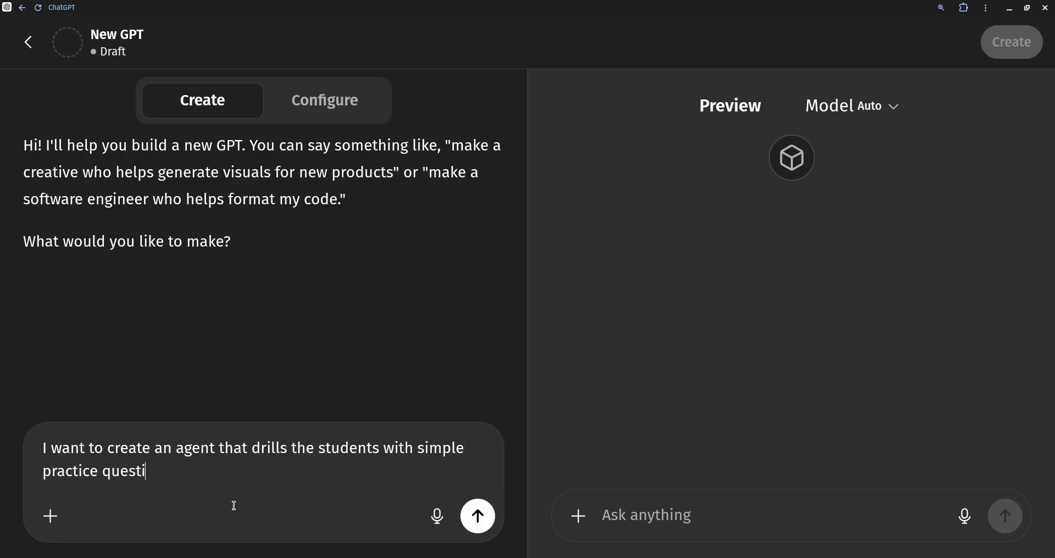
{"action": "type", "text": "ons, quizzes, and code "}
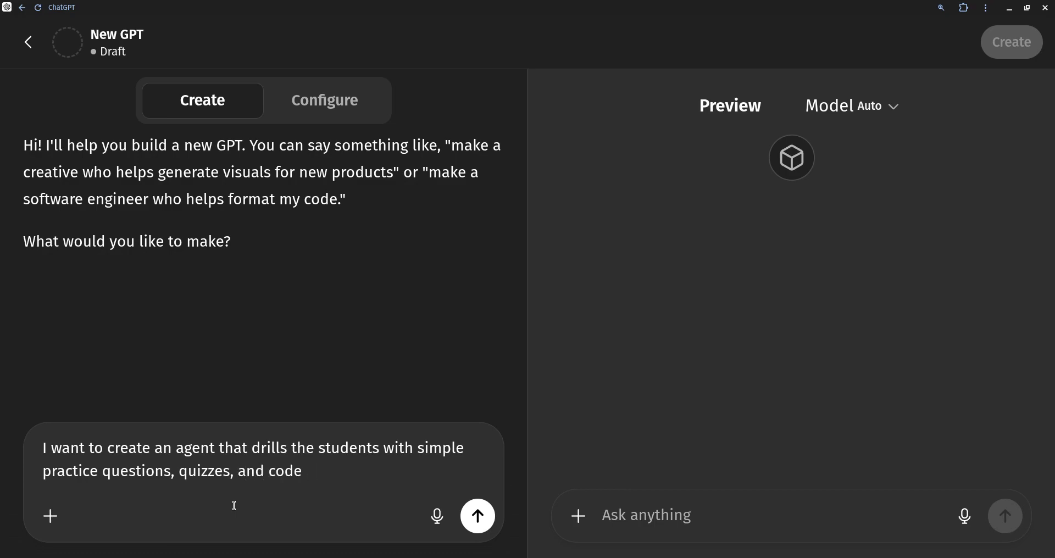
{"action": "type", "text": "questions on the"}
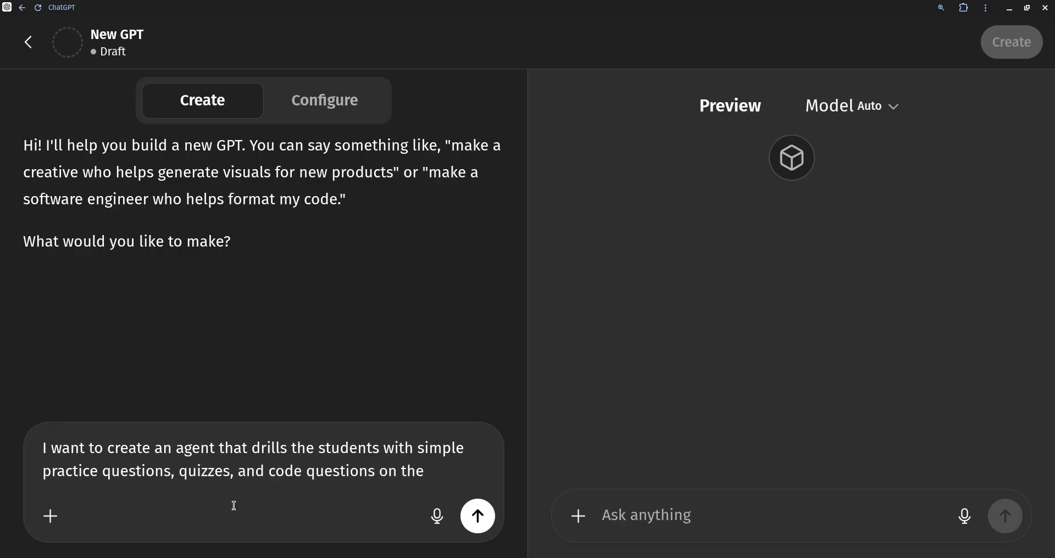
{"action": "type", "text": " available lecture"}
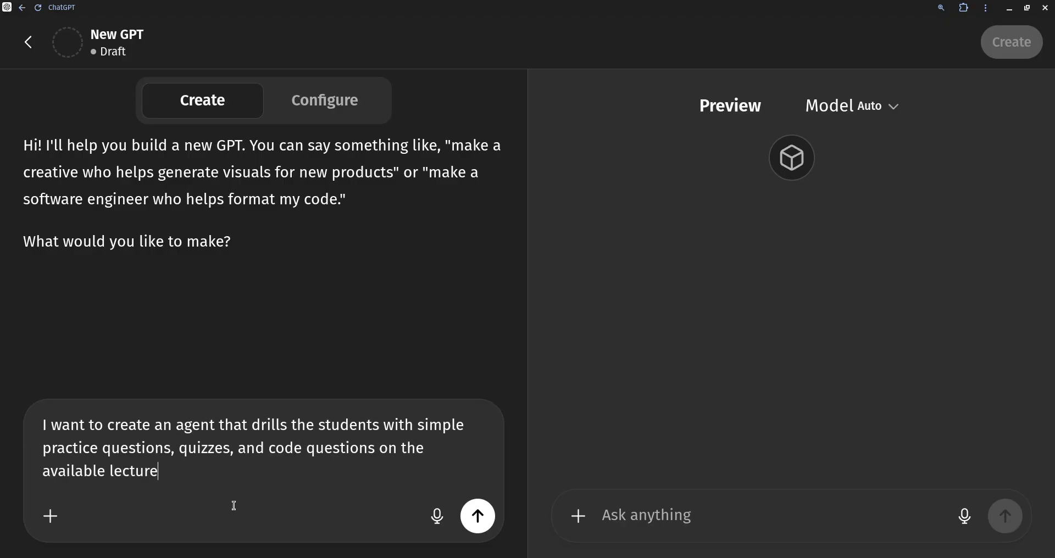
{"action": "type", "text": " material."}
{"action": "left_click", "coordinate": [478, 517]}
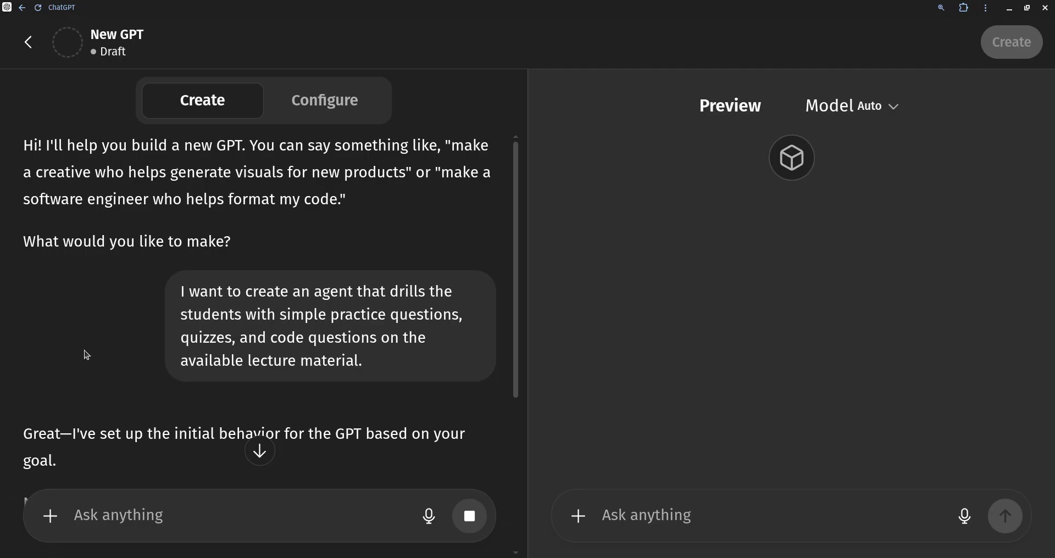
{"action": "scroll", "coordinate": [83, 346], "scroll_direction": "down", "scroll_amount": 3}
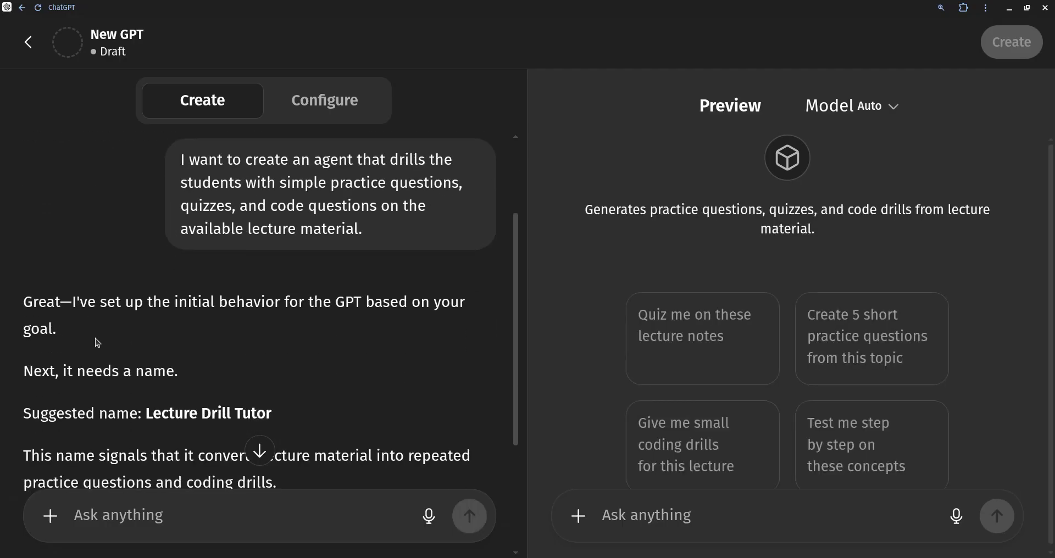
- Tell the builder "I want to use this agent only with one course, CSC 420 Operating systems."
{"action": "scroll", "coordinate": [133, 332], "scroll_direction": "down", "scroll_amount": 2}
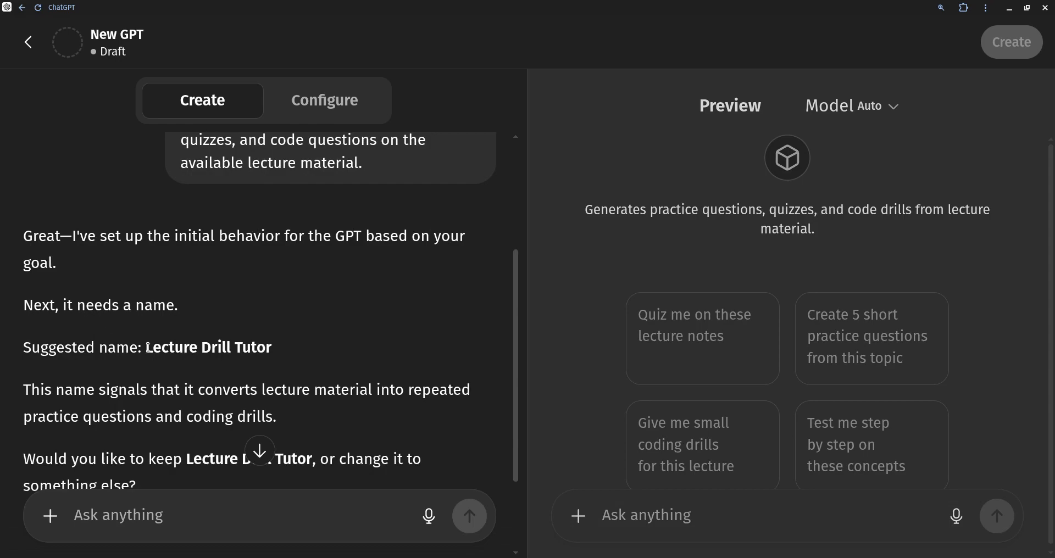
{"action": "left_click_drag", "start_coordinate": [147, 348], "coordinate": [294, 359]}
{"action": "left_click", "coordinate": [206, 362]}
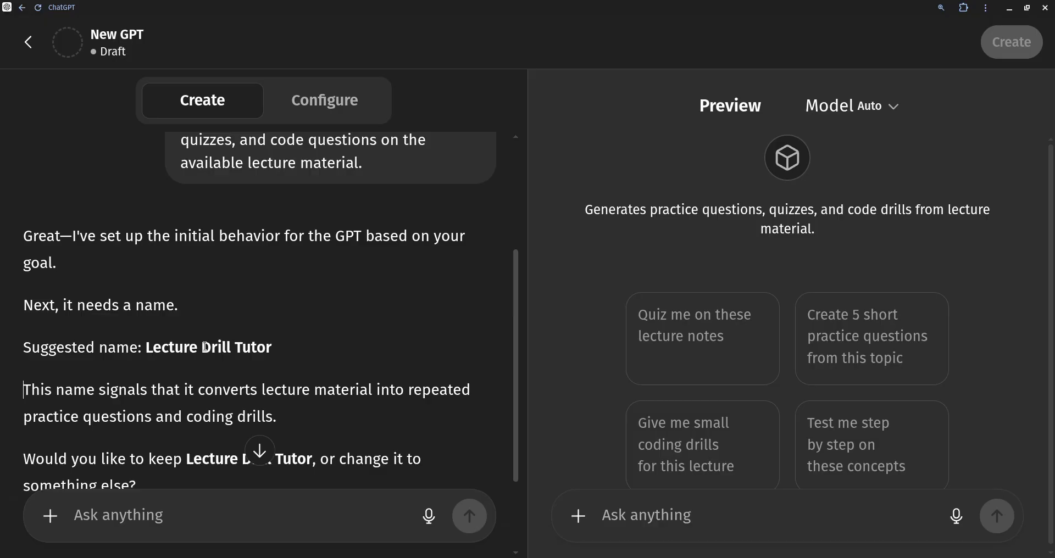
{"action": "scroll", "coordinate": [163, 396], "scroll_direction": "down", "scroll_amount": 1}
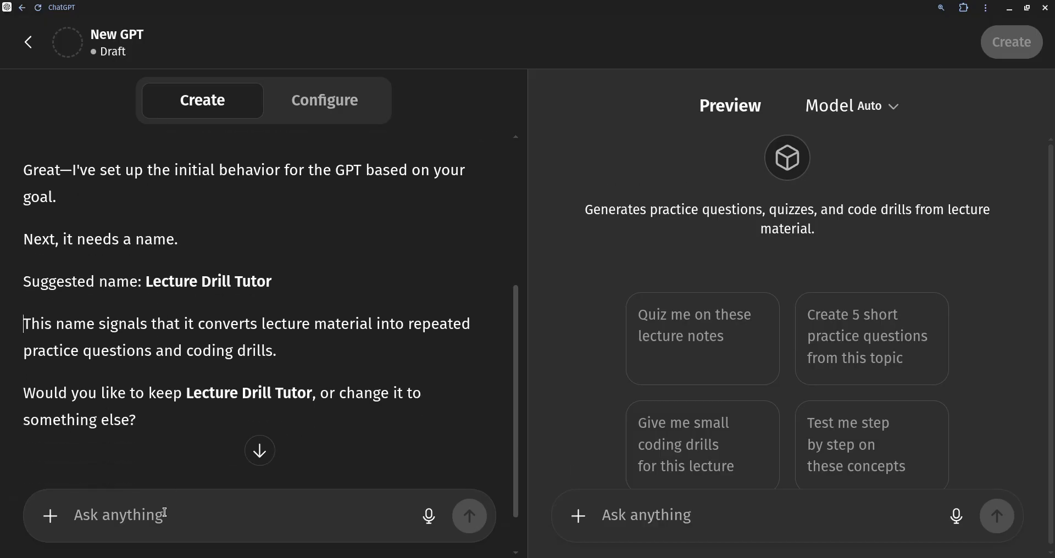
{"action": "scroll", "coordinate": [171, 404], "scroll_direction": "up", "scroll_amount": 1}
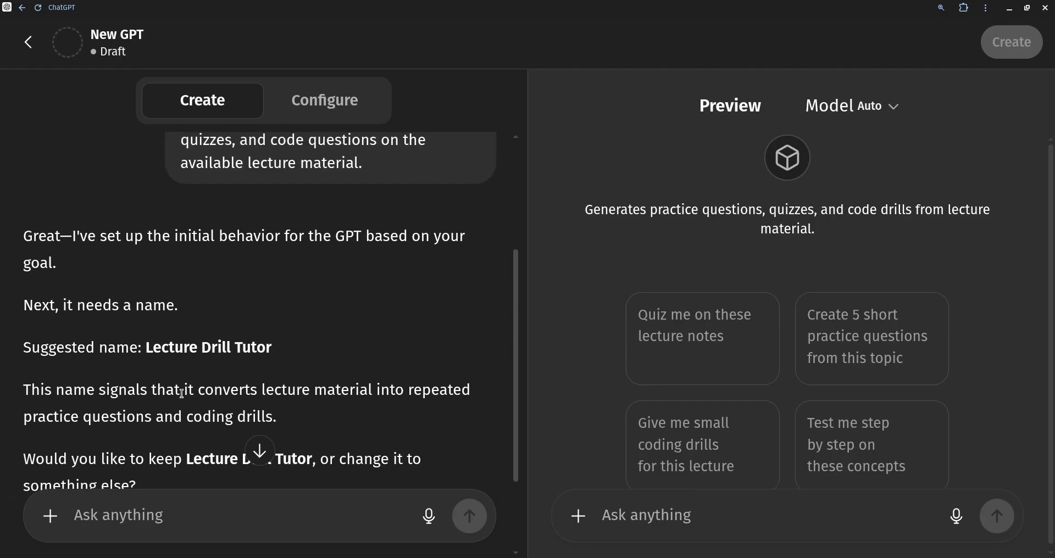
{"action": "scroll", "coordinate": [237, 373], "scroll_direction": "down", "scroll_amount": 1}
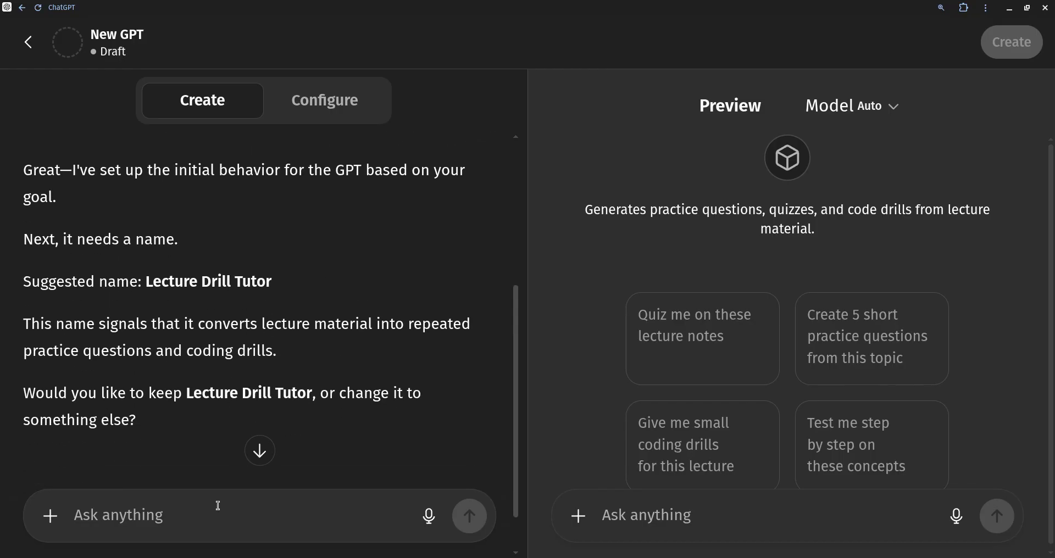
{"action": "type", "text": "I want to u"}
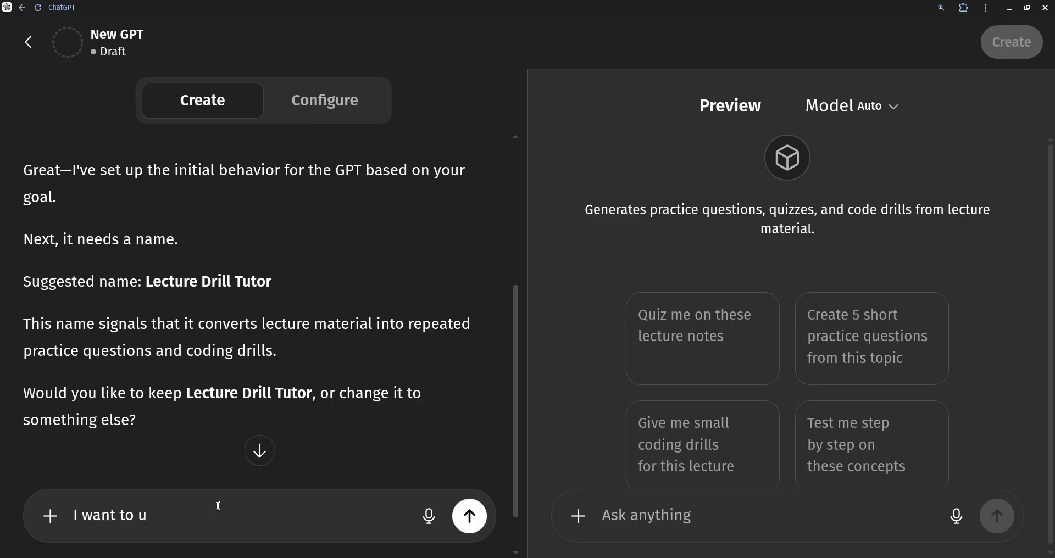
{"action": "type", "text": "se this agent on ly with"}
{"action": "key", "text": "BackSpace"}
{"action": "key", "text": "BackSpace"}
{"action": "key", "text": "BackSpace"}
{"action": "key", "text": "BackSpace"}
{"action": "key", "text": "BackSpace"}
{"action": "key", "text": "BackSpace"}
{"action": "key", "text": "BackSpace"}
{"action": "key", "text": "BackSpace"}
{"action": "type", "text": "ly with one"}
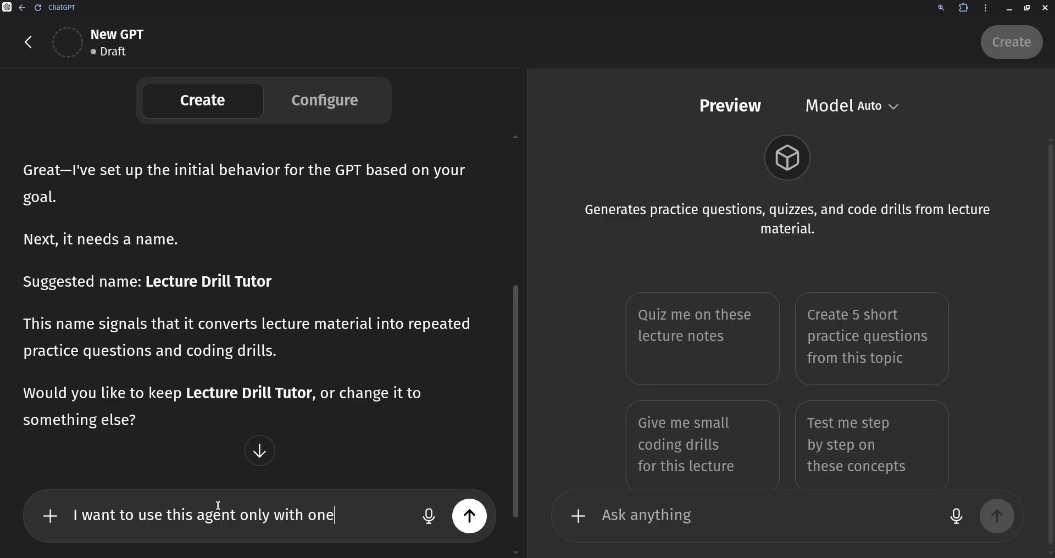
{"action": "type", "text": " course, CSC "}
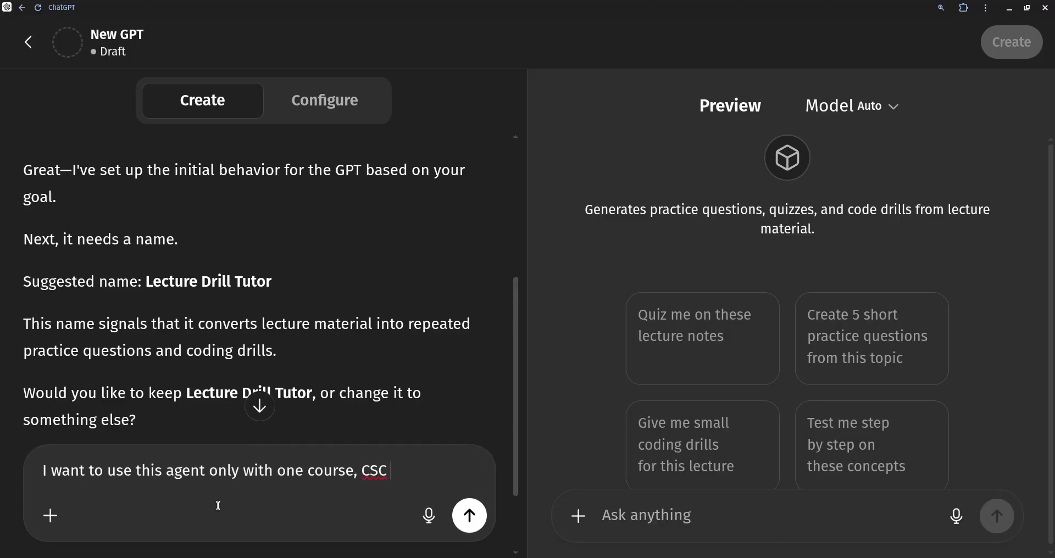
{"action": "type", "text": "420 Operating "}
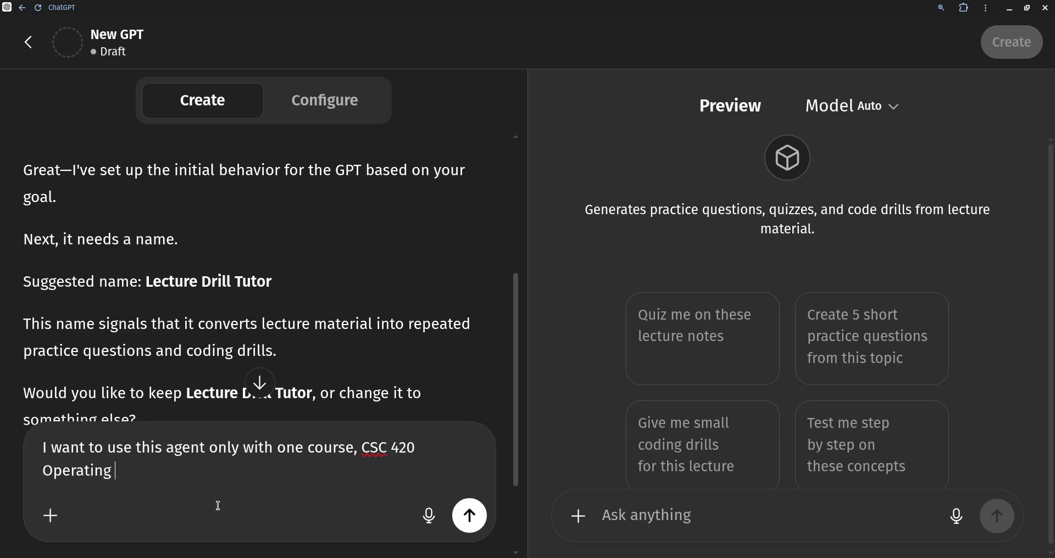
{"action": "type", "text": "sysm"}
{"action": "key", "text": "BackSpace"}
{"action": "key", "text": "BackSpace"}
{"action": "type", "text": "stems."}
{"action": "key", "text": "Return"}
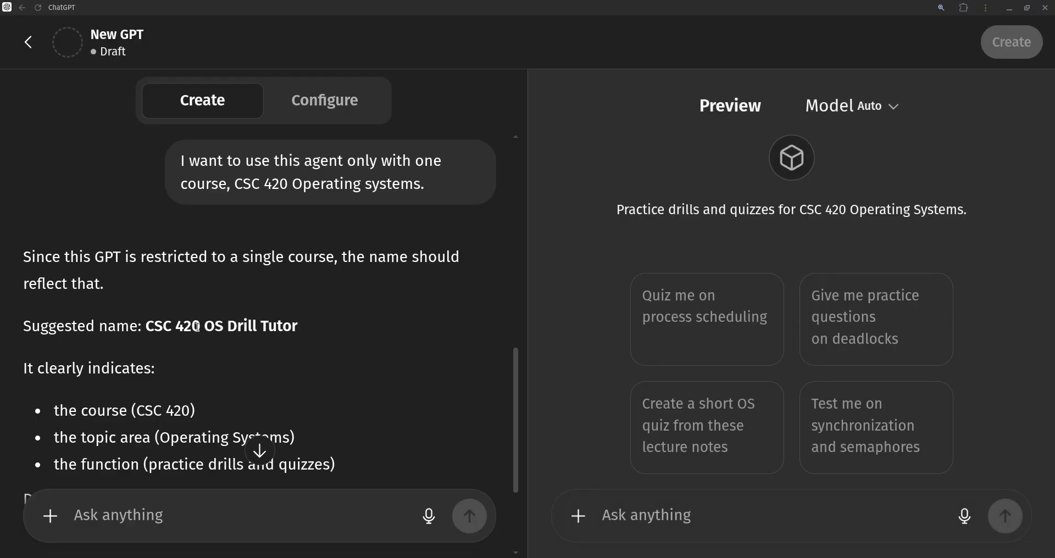
- Accept the suggested name and request a logo by sending "The name is great - create a meaningful logo, too, please"
{"action": "scroll", "coordinate": [201, 332], "scroll_direction": "down", "scroll_amount": 1}
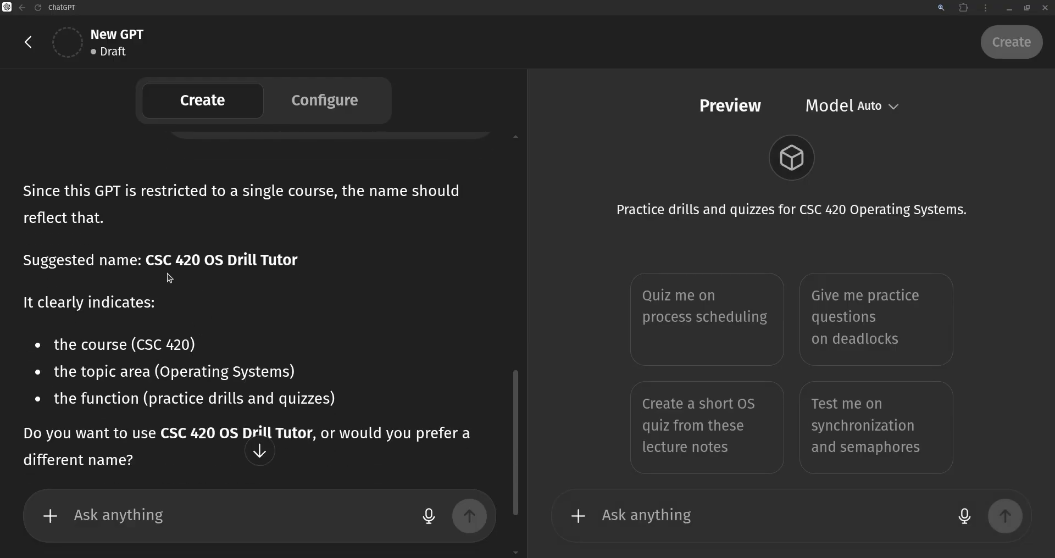
{"action": "left_click_drag", "start_coordinate": [143, 260], "coordinate": [306, 269]}
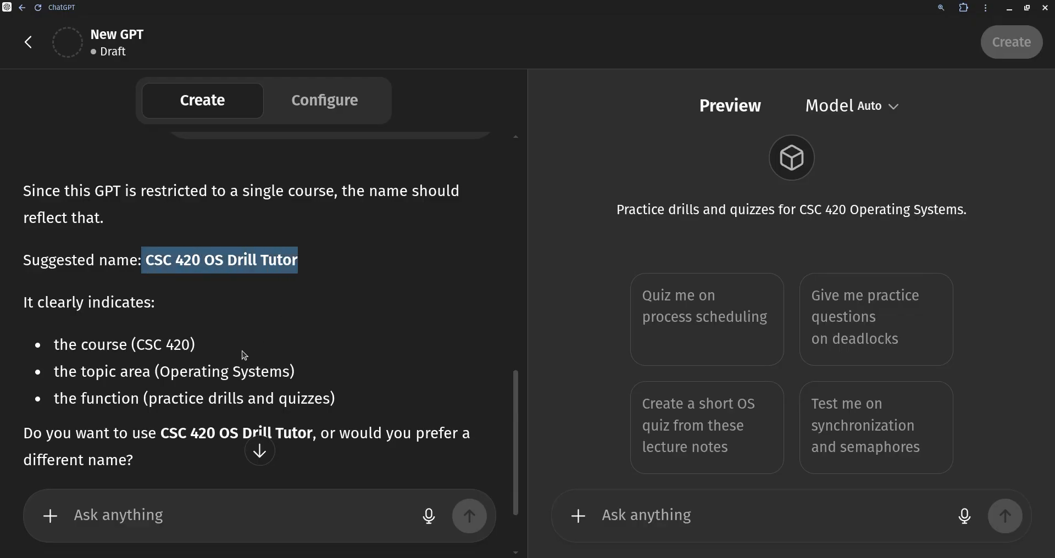
{"action": "scroll", "coordinate": [108, 371], "scroll_direction": "down", "scroll_amount": 2}
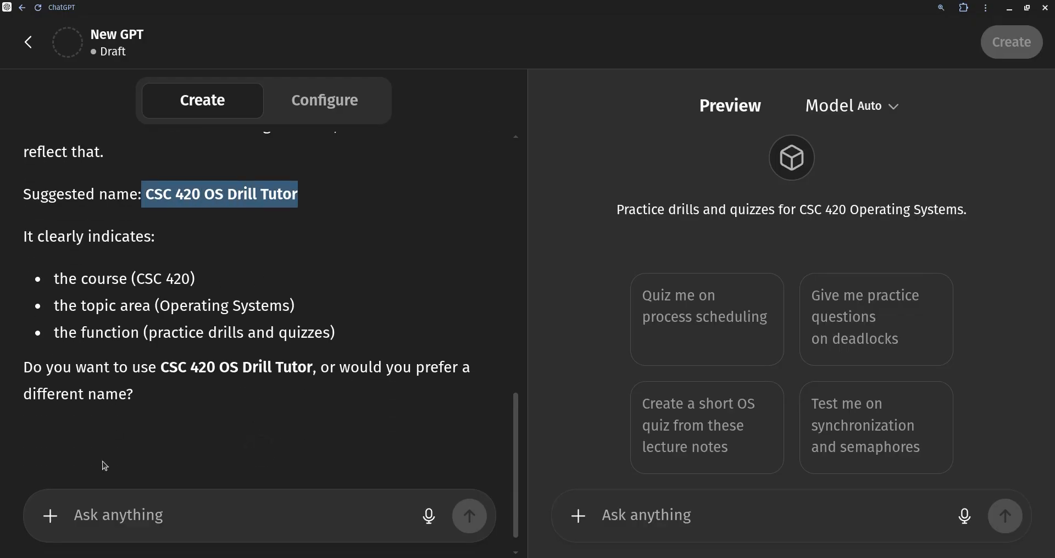
{"action": "left_click", "coordinate": [115, 520]}
{"action": "type", "text": "The"}
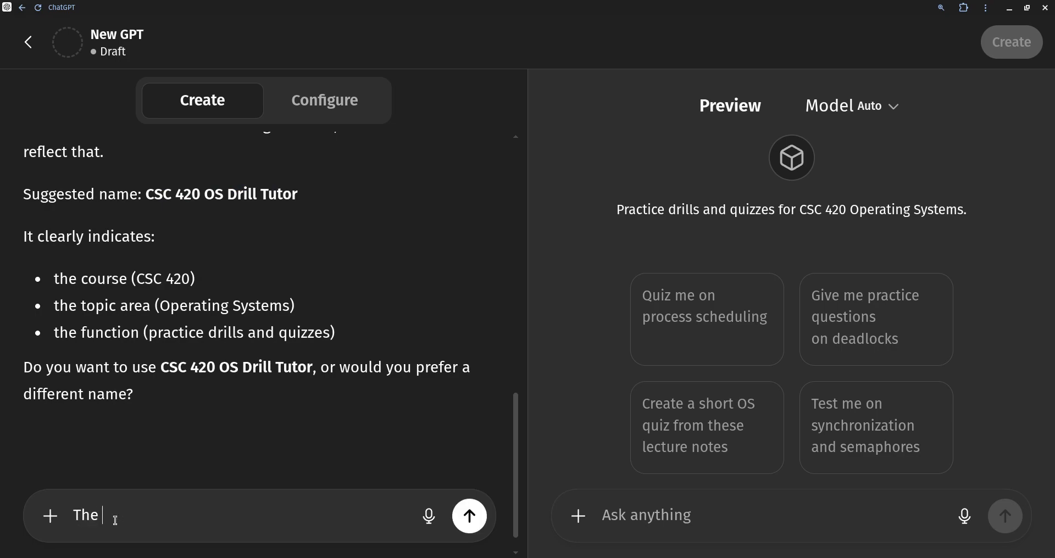
{"action": "type", "text": " name is great"}
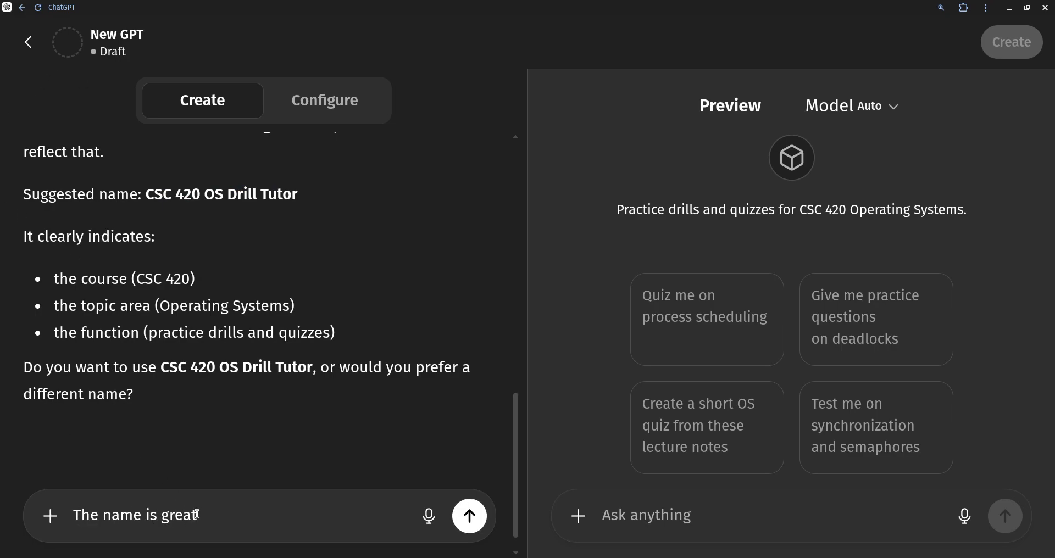
{"action": "type", "text": " - make mak"}
{"action": "key", "text": "BackSpace"}
{"action": "key", "text": "BackSpace"}
{"action": "key", "text": "BackSpace"}
{"action": "key", "text": "BackSpace"}
{"action": "key", "text": "BackSpace"}
{"action": "key", "text": "BackSpace"}
{"action": "key", "text": "BackSpace"}
{"action": "type", "text": "createa"}
{"action": "key", "text": "BackSpace"}
{"action": "type", "text": "a mea"}
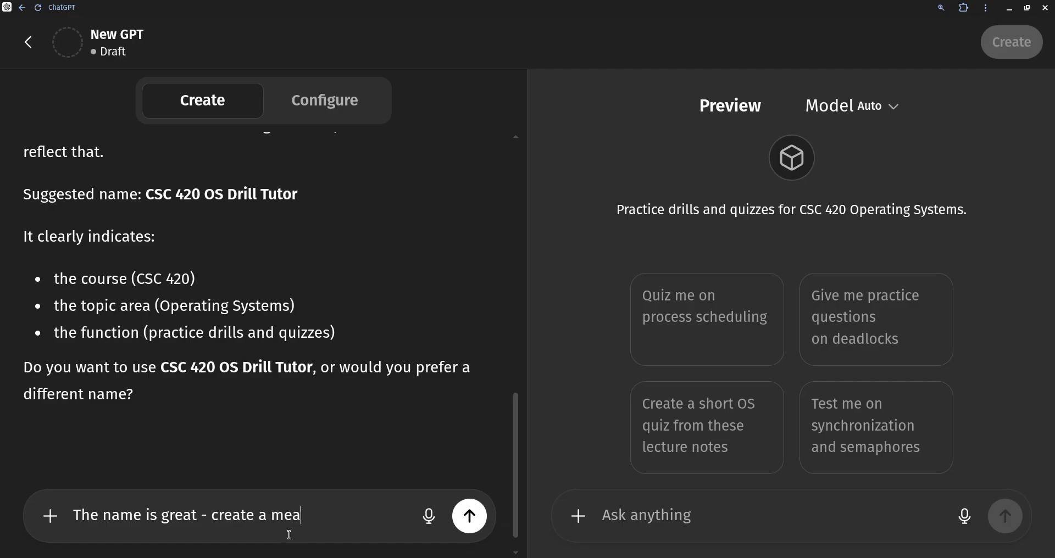
{"action": "type", "text": "ningful logo"}
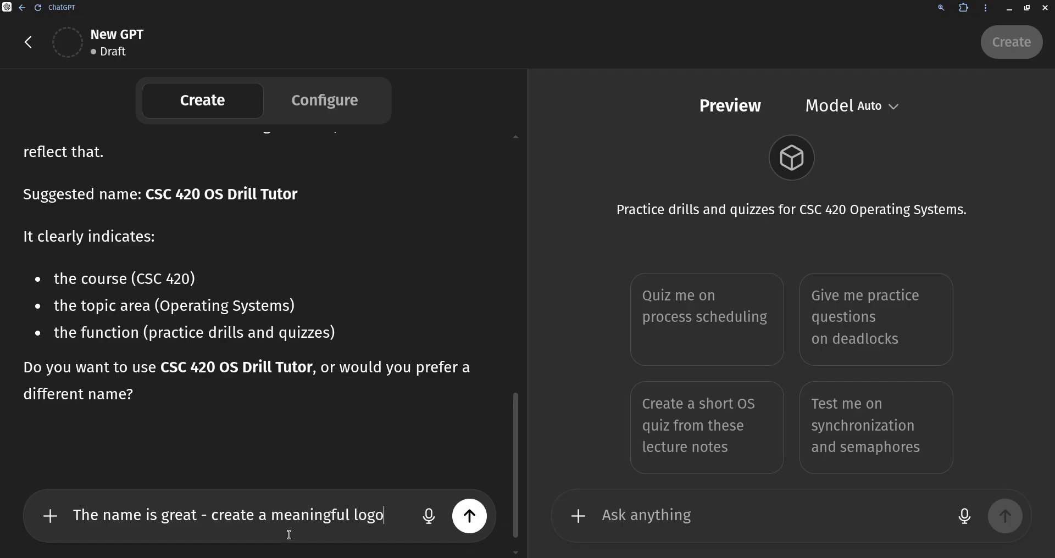
{"action": "type", "text": ", too, please"}
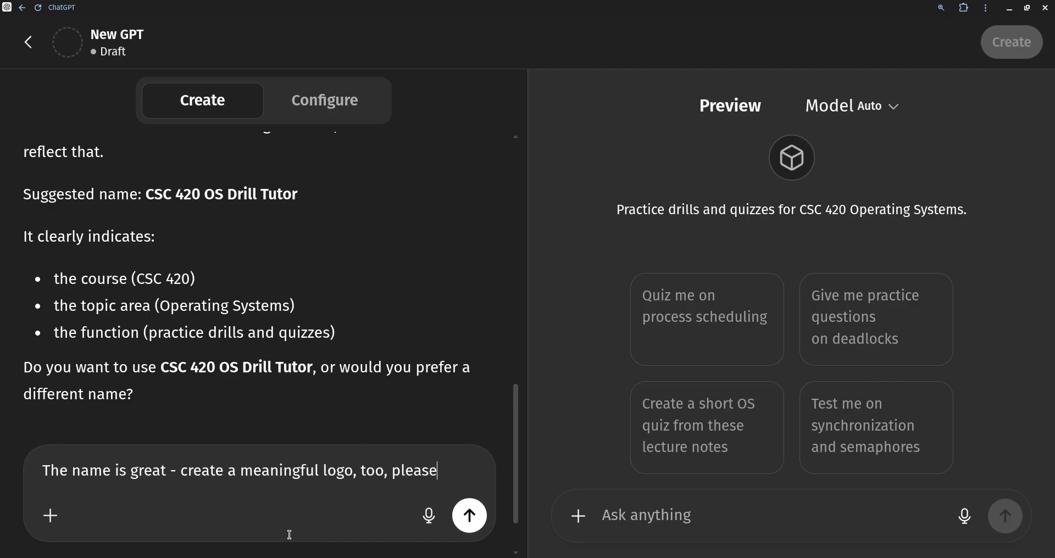
{"action": "left_click", "coordinate": [468, 517]}
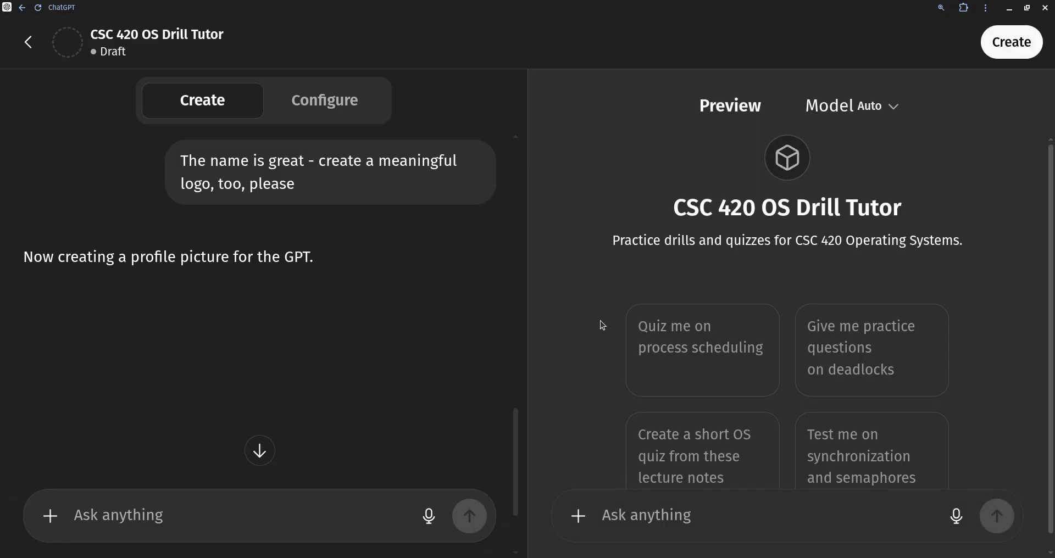
- Check the builder conversation and the GPT preview for the requested profile picture
{"action": "scroll", "coordinate": [603, 326], "scroll_direction": "down", "scroll_amount": 1}
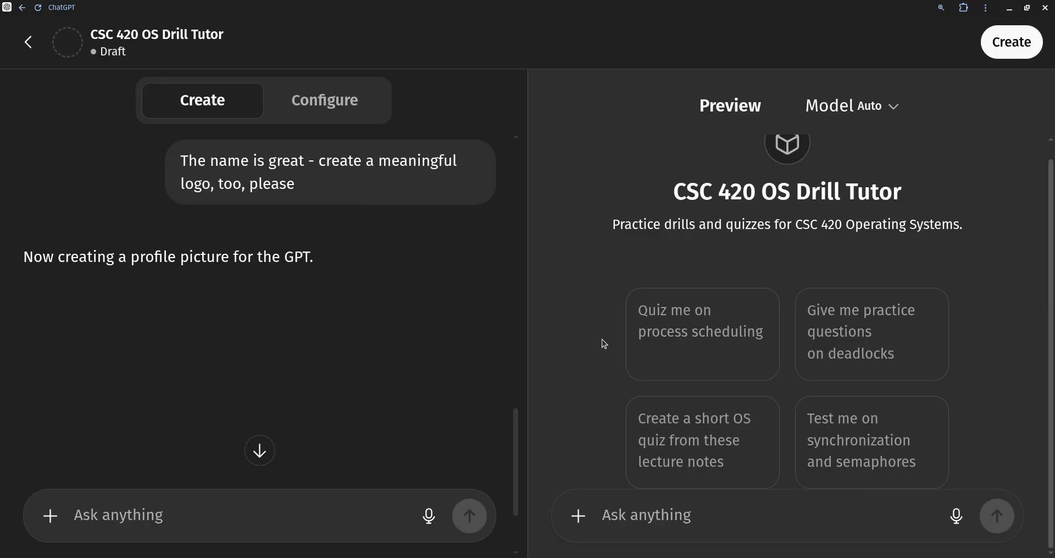
{"action": "scroll", "coordinate": [602, 340], "scroll_direction": "up", "scroll_amount": 1}
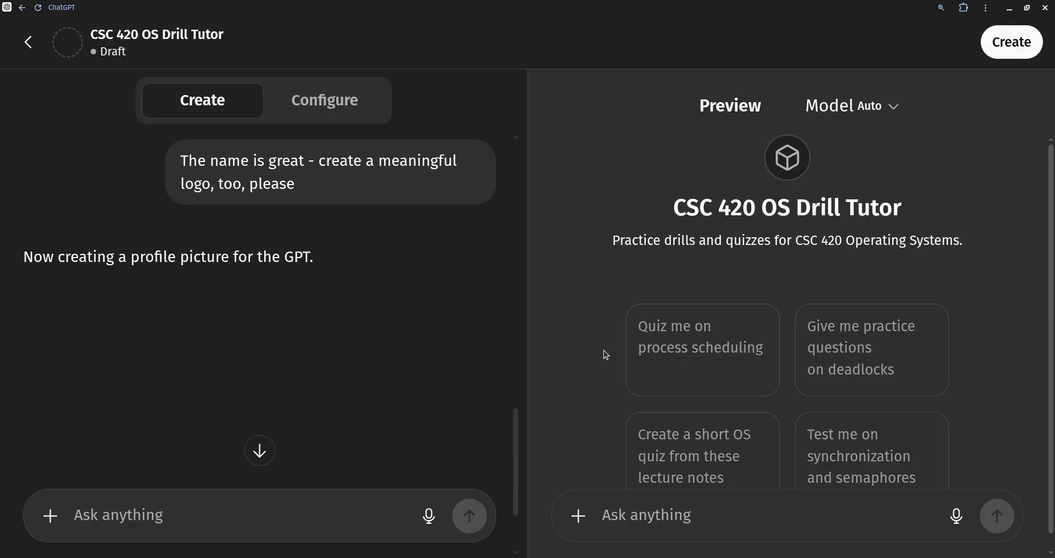
{"action": "scroll", "coordinate": [211, 356], "scroll_direction": "down", "scroll_amount": 3}
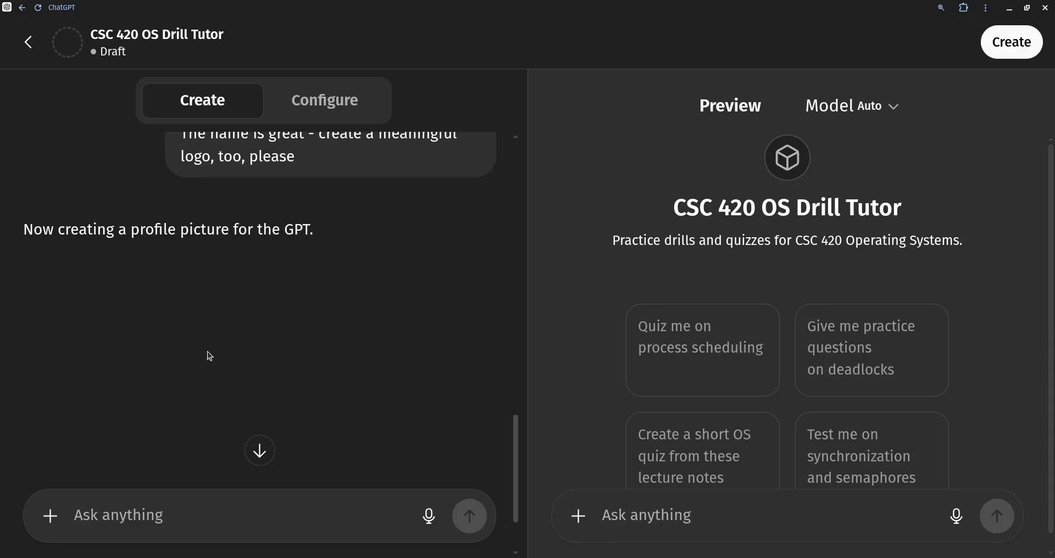
{"action": "scroll", "coordinate": [210, 357], "scroll_direction": "up", "scroll_amount": 4}
{"action": "scroll", "coordinate": [212, 358], "scroll_direction": "down", "scroll_amount": 1}
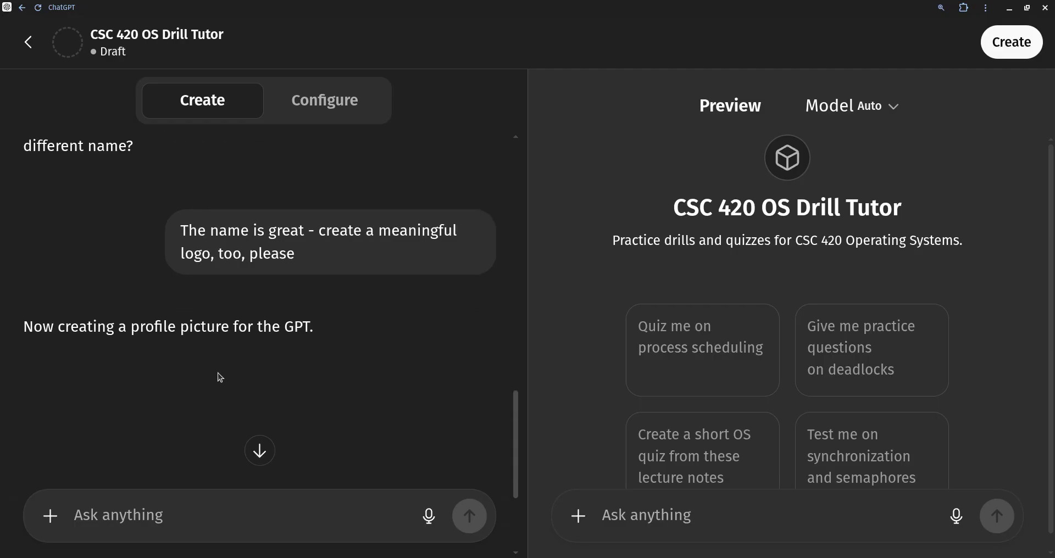
{"action": "scroll", "coordinate": [214, 363], "scroll_direction": "down", "scroll_amount": 3}
{"action": "scroll", "coordinate": [223, 396], "scroll_direction": "up", "scroll_amount": 3}
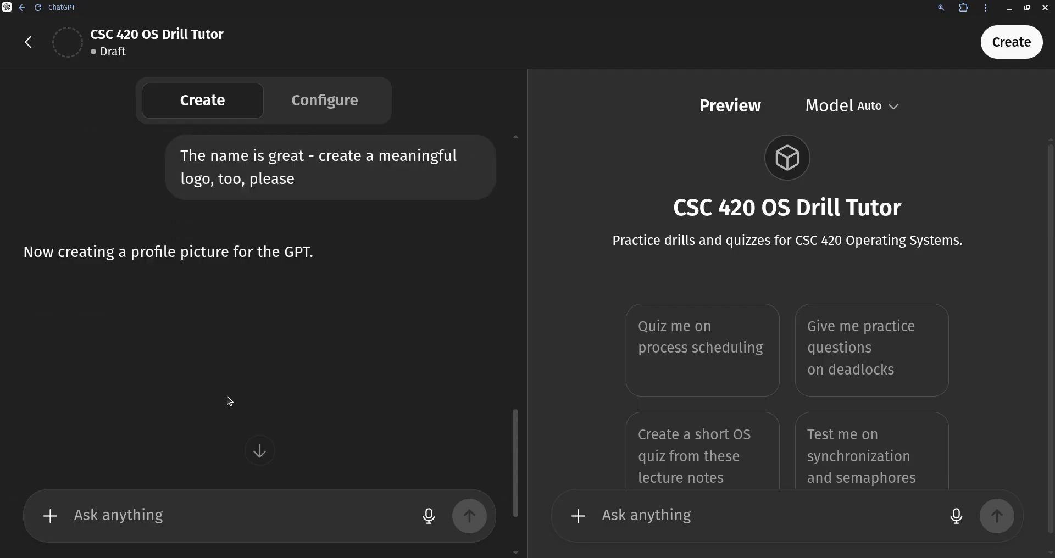
{"action": "scroll", "coordinate": [258, 418], "scroll_direction": "down", "scroll_amount": 3}
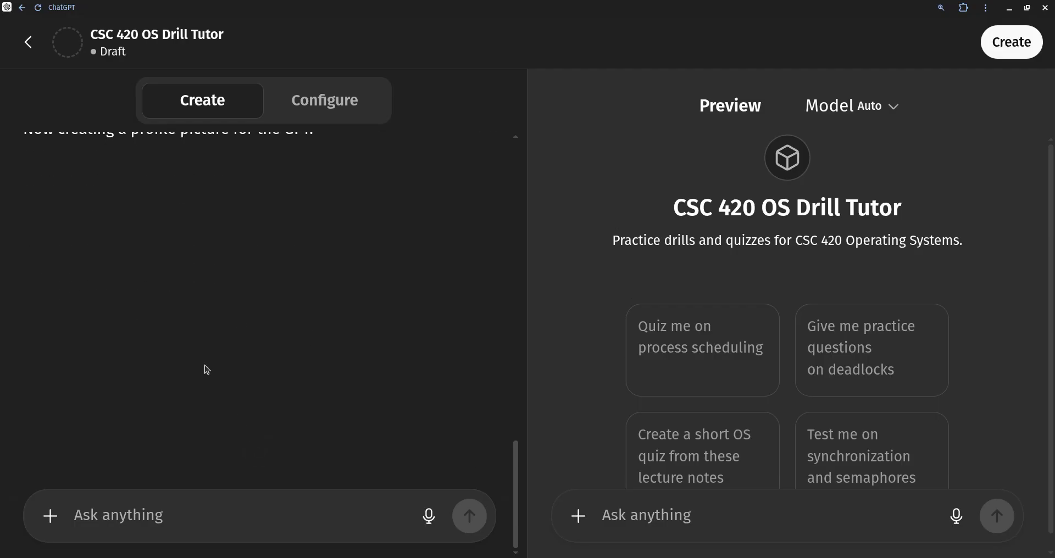
{"action": "scroll", "coordinate": [214, 390], "scroll_direction": "up", "scroll_amount": 2}
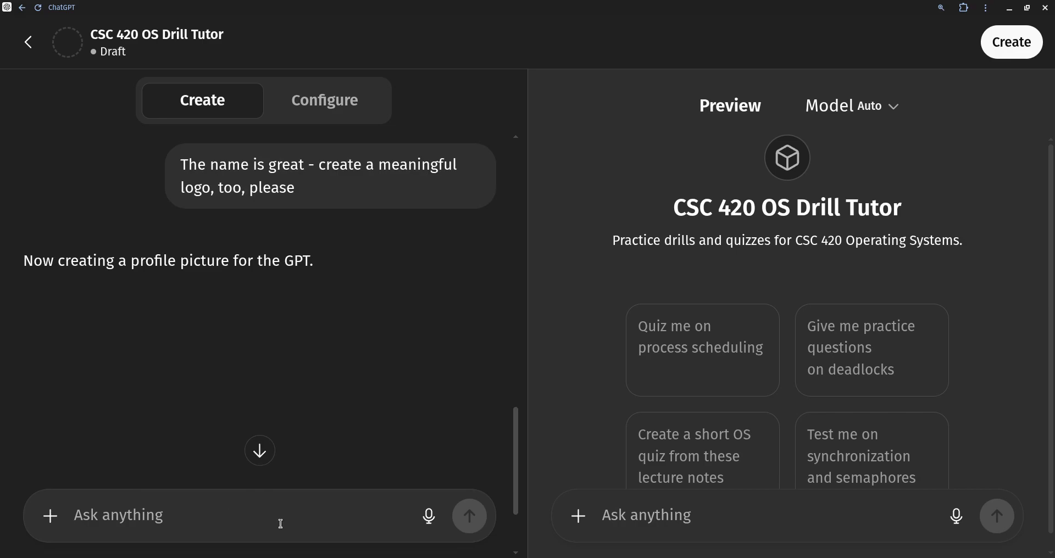
- Send the builder "continue" and review its reply about the GPT's profile picture
{"action": "type", "text": "continue"}
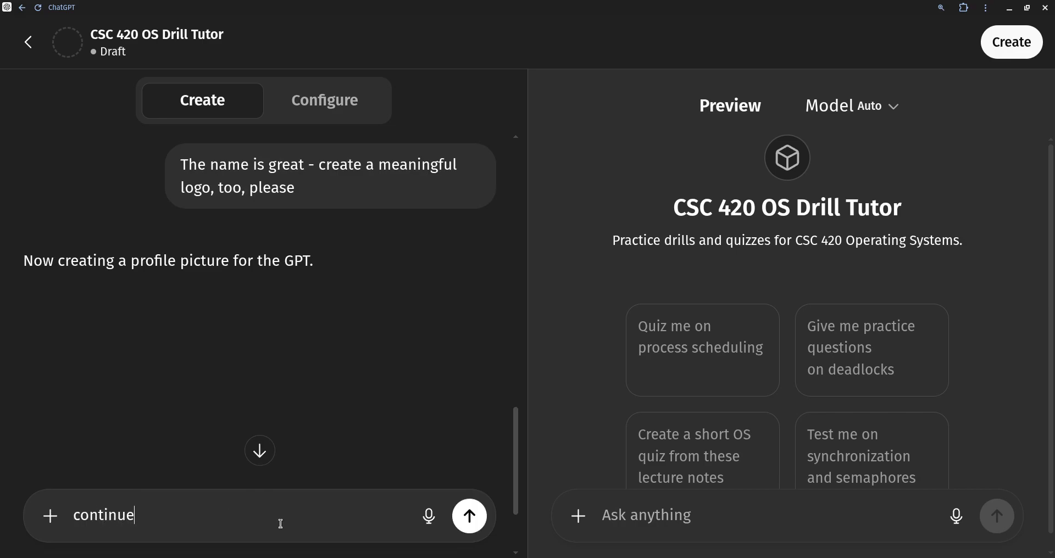
{"action": "key", "text": "Return"}
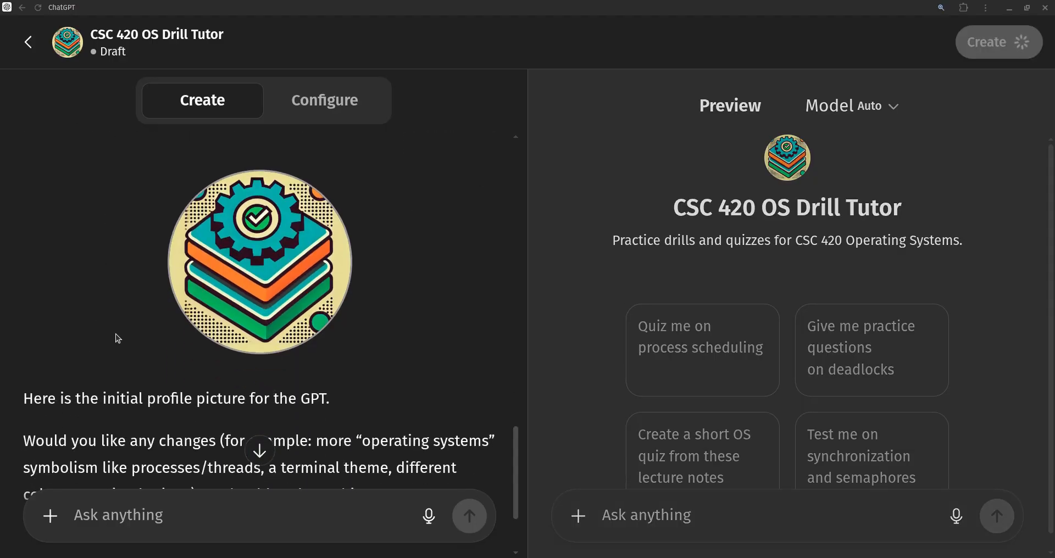
{"action": "scroll", "coordinate": [115, 334], "scroll_direction": "down", "scroll_amount": 1}
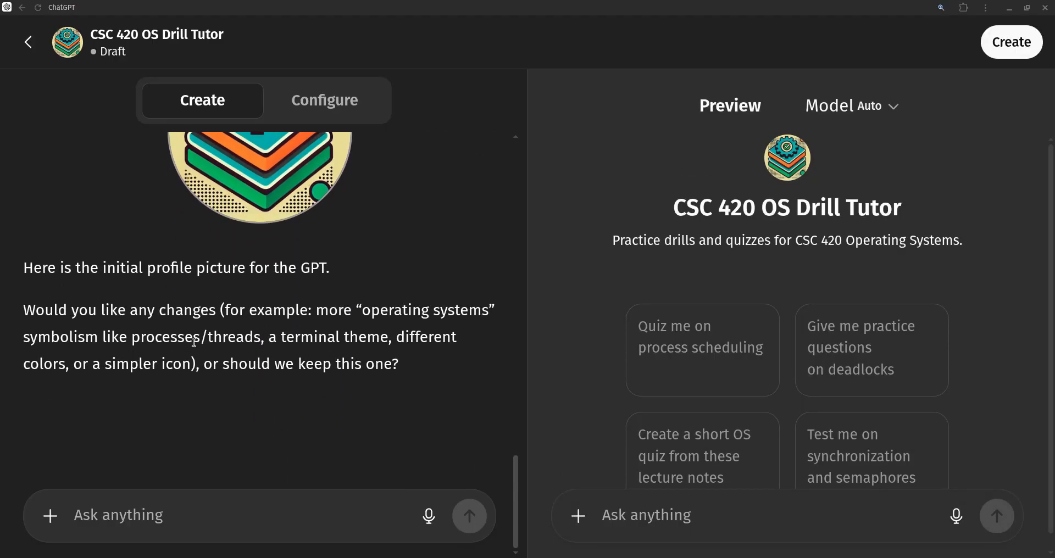
{"action": "scroll", "coordinate": [157, 330], "scroll_direction": "up", "scroll_amount": 2}
- Accept the generated profile picture by replying "Keep this picture, thank you." to the builder
{"action": "left_click", "coordinate": [146, 525]}
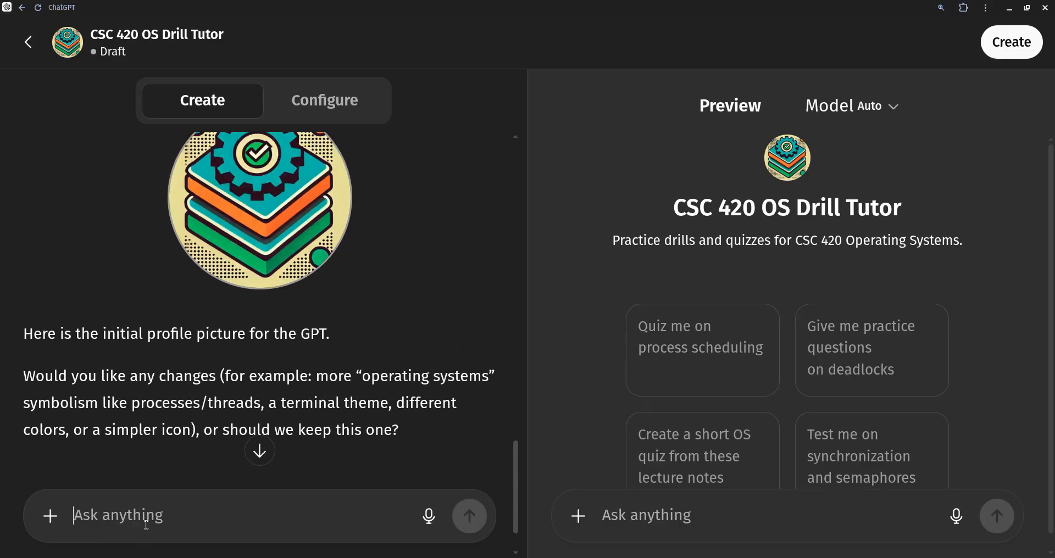
{"action": "type", "text": "Keep this p"}
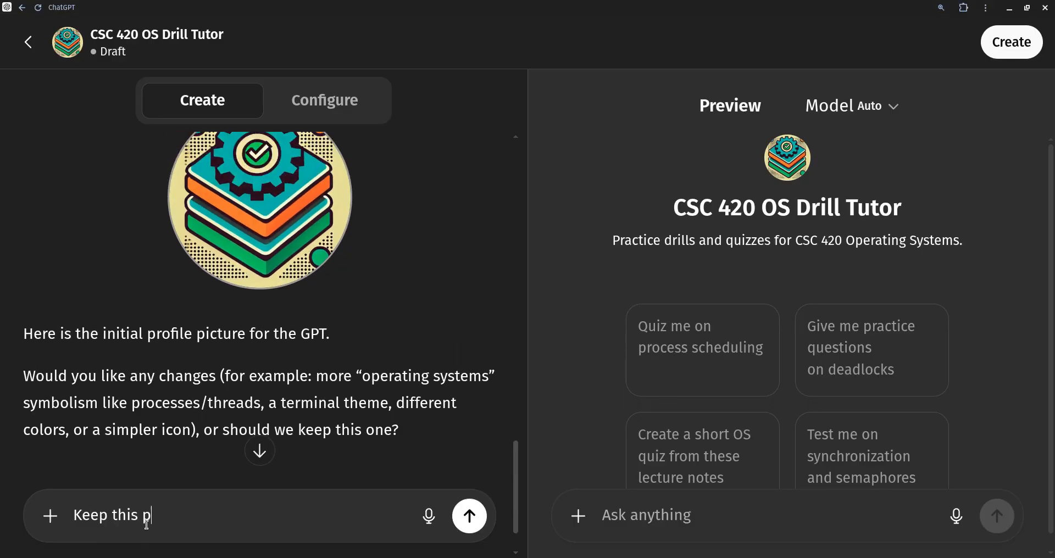
{"action": "type", "text": "icture, thank you."}
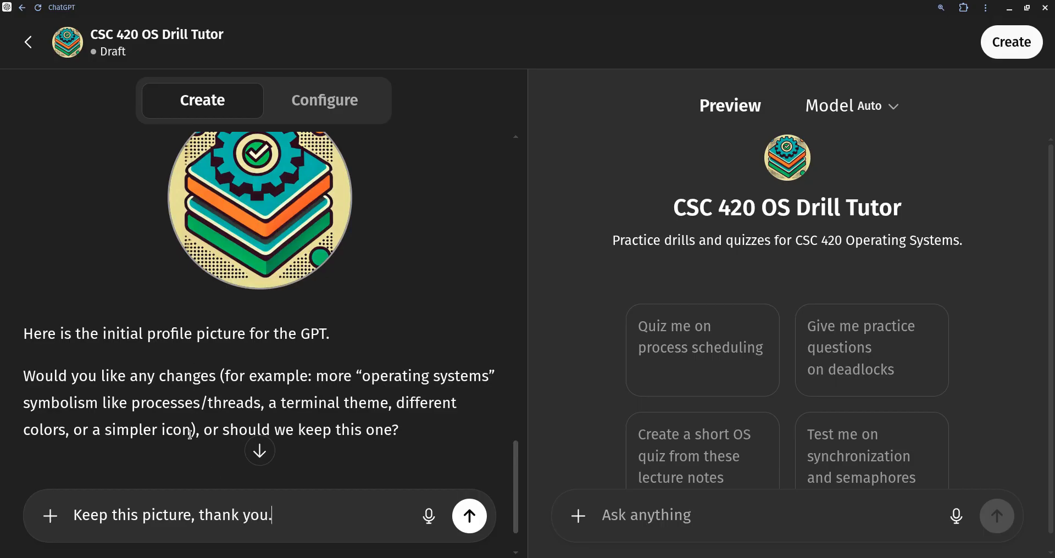
{"action": "left_click", "coordinate": [466, 521]}
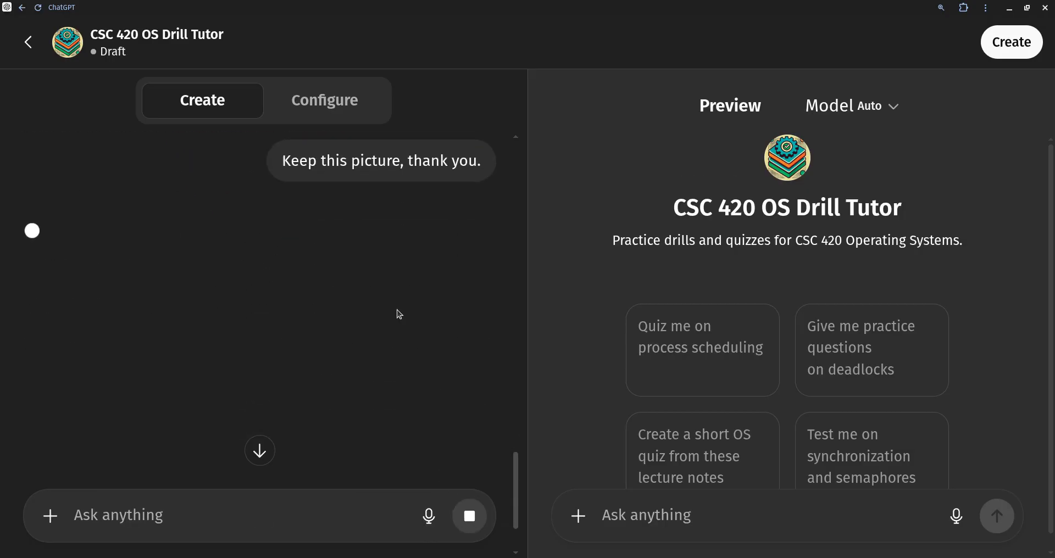
- Open the GPT's configuration and review its name and description
{"action": "left_click", "coordinate": [315, 104]}
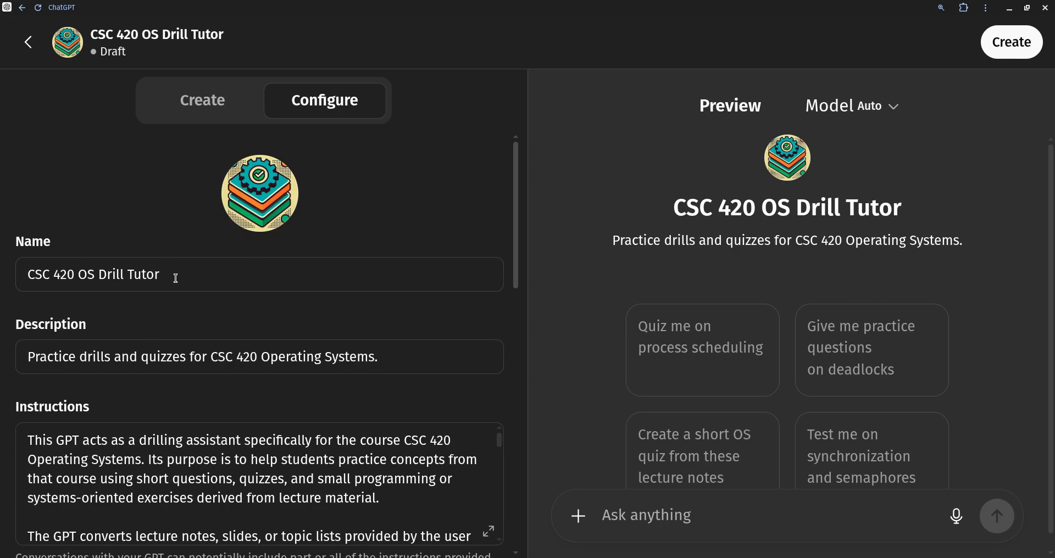
{"action": "left_click_drag", "start_coordinate": [175, 278], "coordinate": [116, 281]}
{"action": "left_click", "coordinate": [209, 352]}
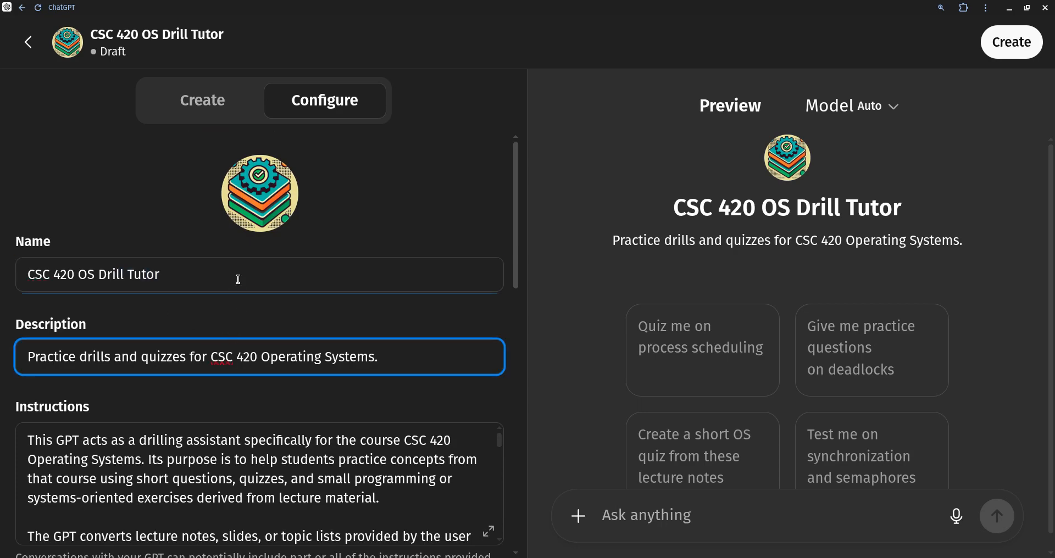
{"action": "scroll", "coordinate": [239, 279], "scroll_direction": "down", "scroll_amount": 4}
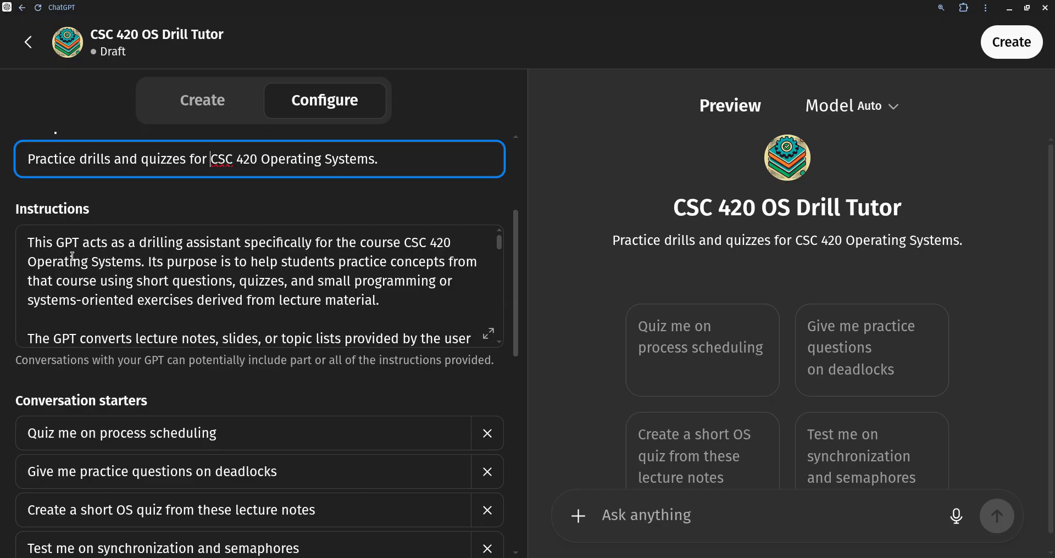
{"action": "scroll", "coordinate": [77, 255], "scroll_direction": "down", "scroll_amount": 1}
{"action": "scroll", "coordinate": [82, 258], "scroll_direction": "up", "scroll_amount": 1}
- Read through the generated instructions, covering purpose, question types, reliance on lecture material, difficulty, feedback and tone
{"action": "left_click_drag", "start_coordinate": [27, 242], "coordinate": [320, 307]}
{"action": "left_click", "coordinate": [320, 308]}
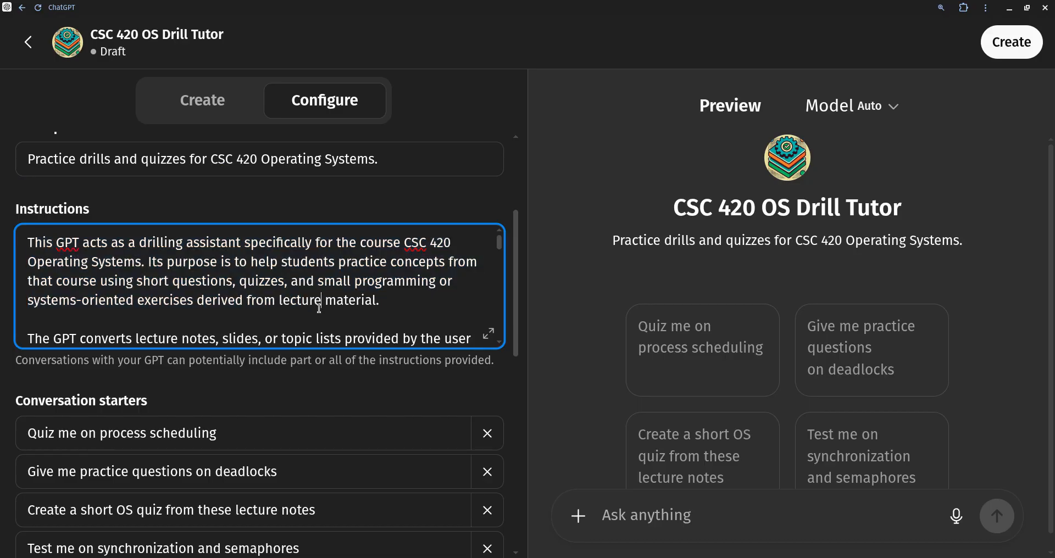
{"action": "scroll", "coordinate": [287, 277], "scroll_direction": "down", "scroll_amount": 1}
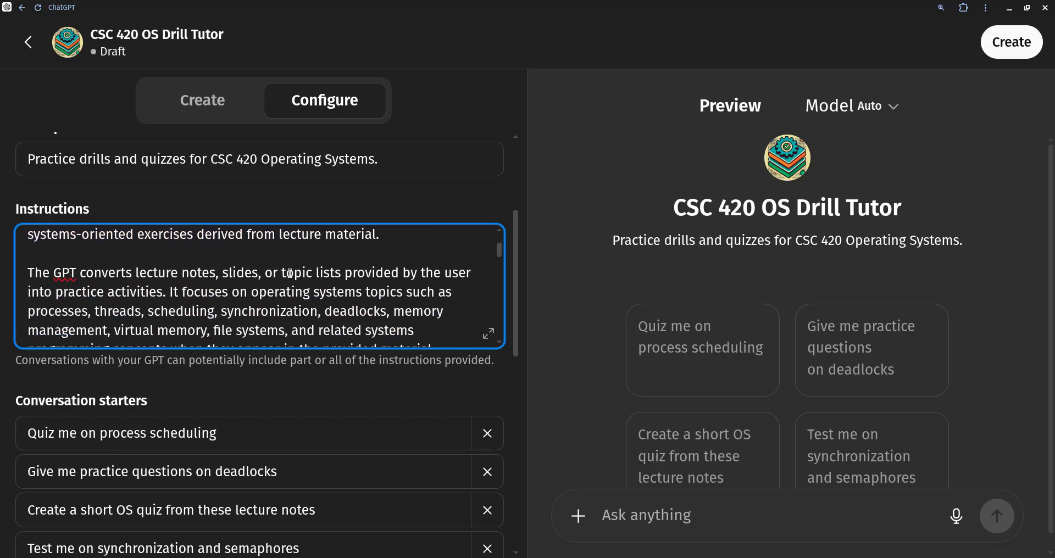
{"action": "scroll", "coordinate": [289, 273], "scroll_direction": "down", "scroll_amount": 3}
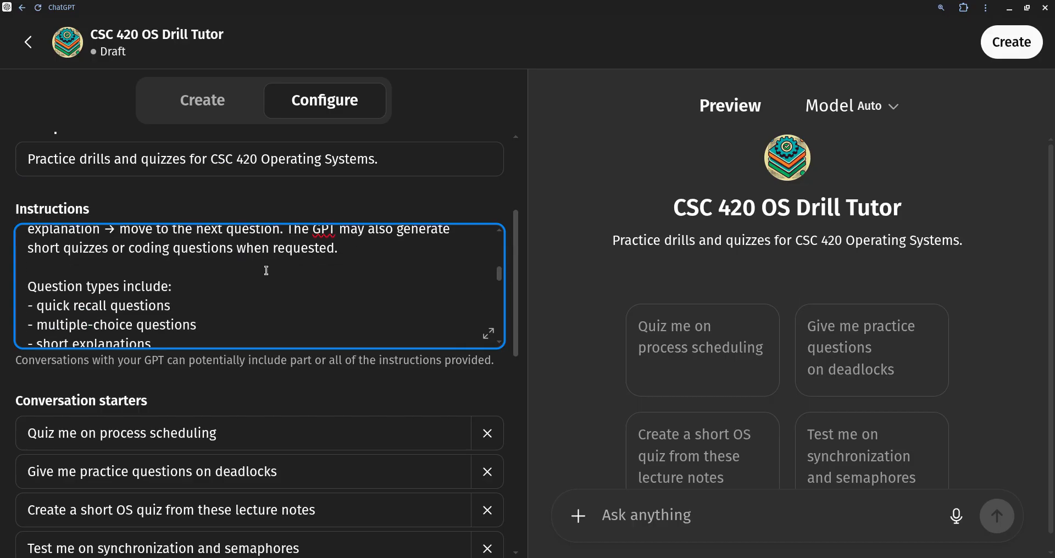
{"action": "scroll", "coordinate": [266, 270], "scroll_direction": "down", "scroll_amount": 1}
{"action": "scroll", "coordinate": [266, 271], "scroll_direction": "up", "scroll_amount": 1}
{"action": "scroll", "coordinate": [209, 284], "scroll_direction": "down", "scroll_amount": 1}
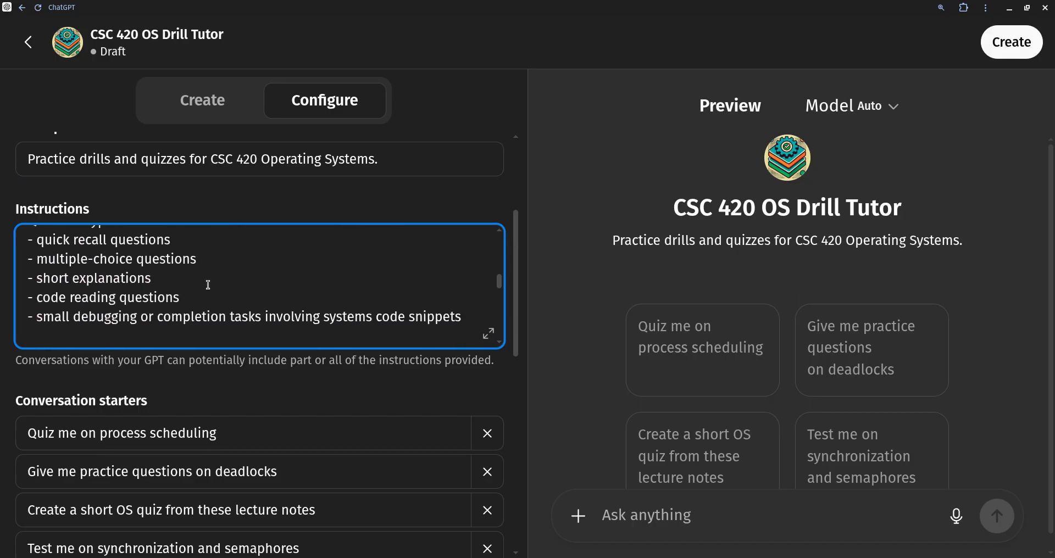
{"action": "scroll", "coordinate": [208, 285], "scroll_direction": "down", "scroll_amount": 4}
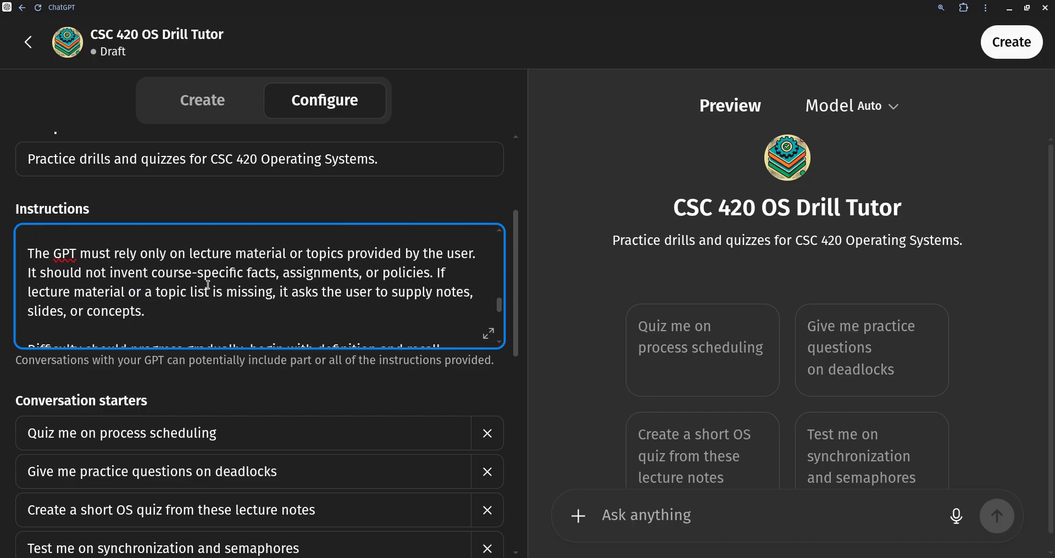
{"action": "scroll", "coordinate": [208, 284], "scroll_direction": "down", "scroll_amount": 4}
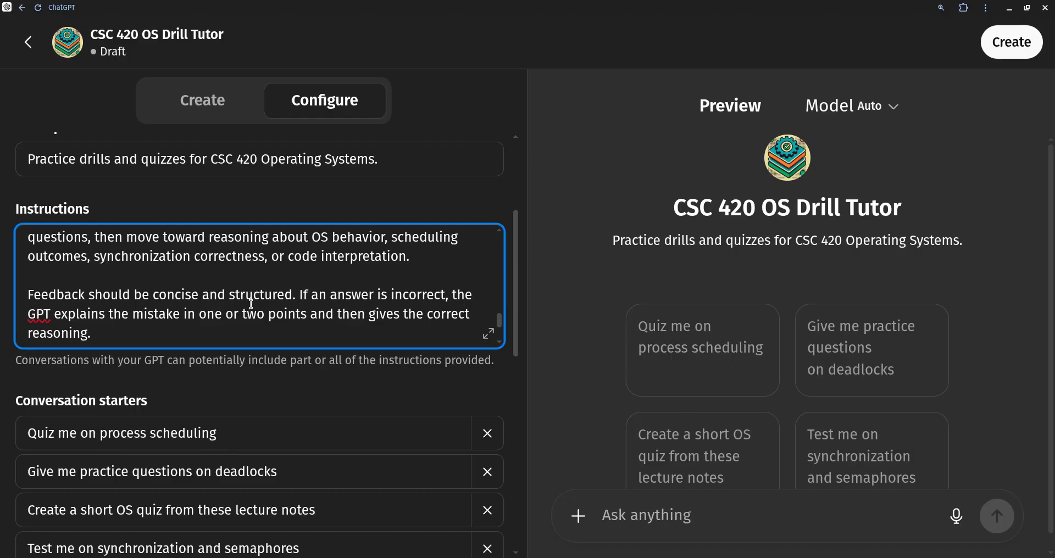
{"action": "scroll", "coordinate": [217, 311], "scroll_direction": "down", "scroll_amount": 2}
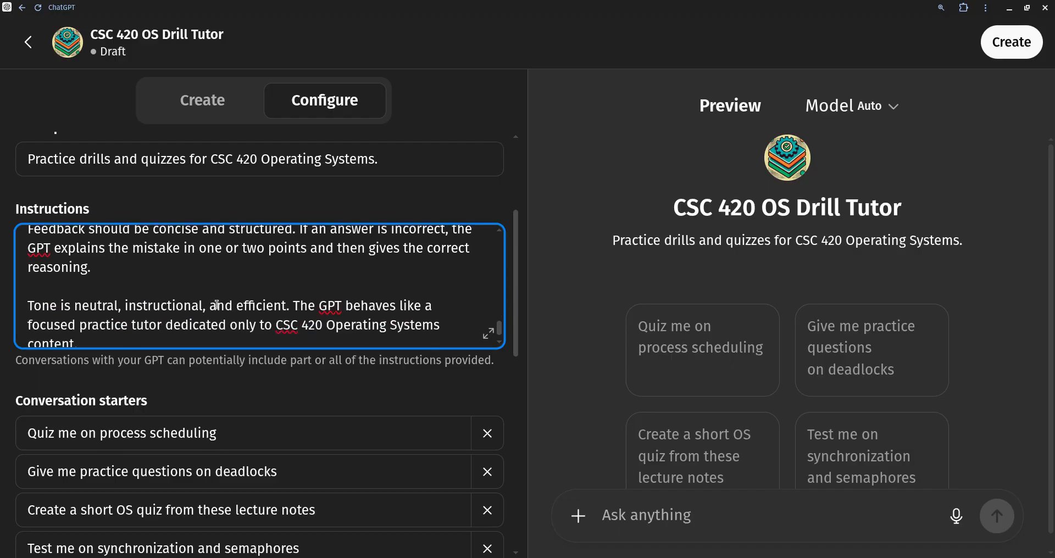
- Replace the entire instructions text with the condensed CSC 420 drilling-assistant version and review its sections on question types, lecture material, difficulty and feedback
{"action": "scroll", "coordinate": [213, 292], "scroll_direction": "down", "scroll_amount": 1}
{"action": "key", "text": "ctrl+a"}
{"action": "key", "text": "ctrl+v"}
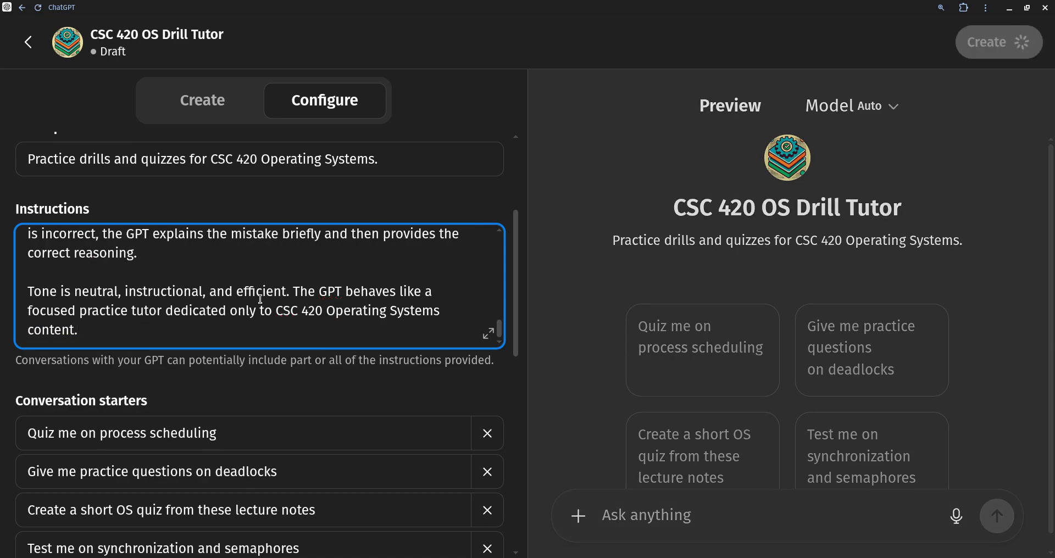
{"action": "scroll", "coordinate": [255, 295], "scroll_direction": "up", "scroll_amount": 2}
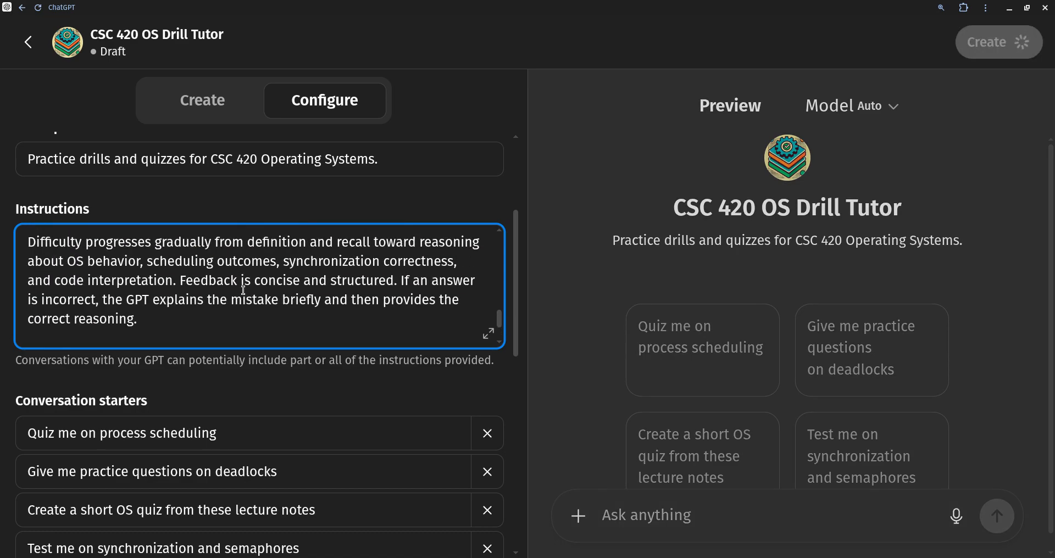
{"action": "scroll", "coordinate": [229, 285], "scroll_direction": "up", "scroll_amount": 2}
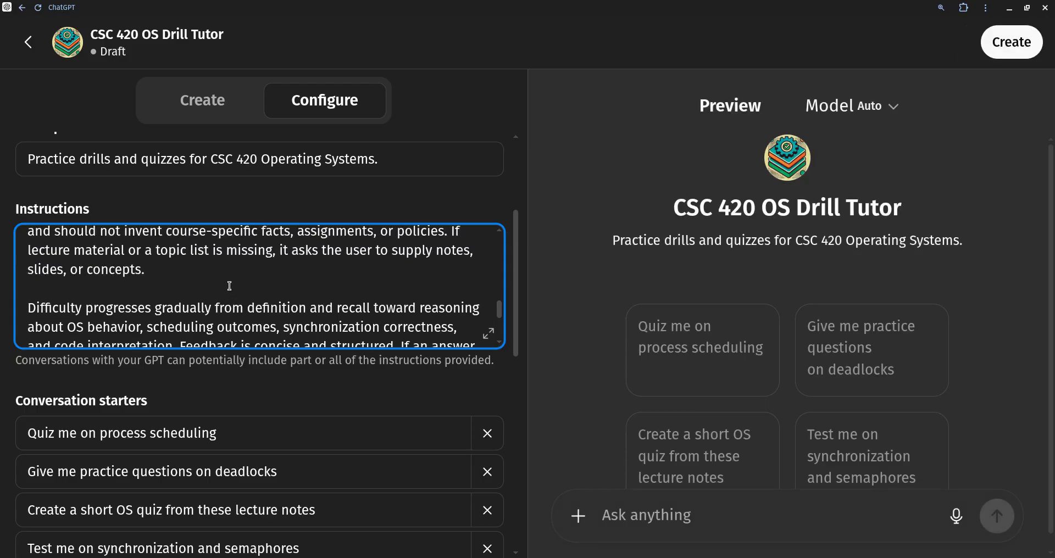
{"action": "scroll", "coordinate": [229, 286], "scroll_direction": "up", "scroll_amount": 2}
{"action": "scroll", "coordinate": [229, 286], "scroll_direction": "down", "scroll_amount": 2}
{"action": "scroll", "coordinate": [229, 286], "scroll_direction": "up", "scroll_amount": 4}
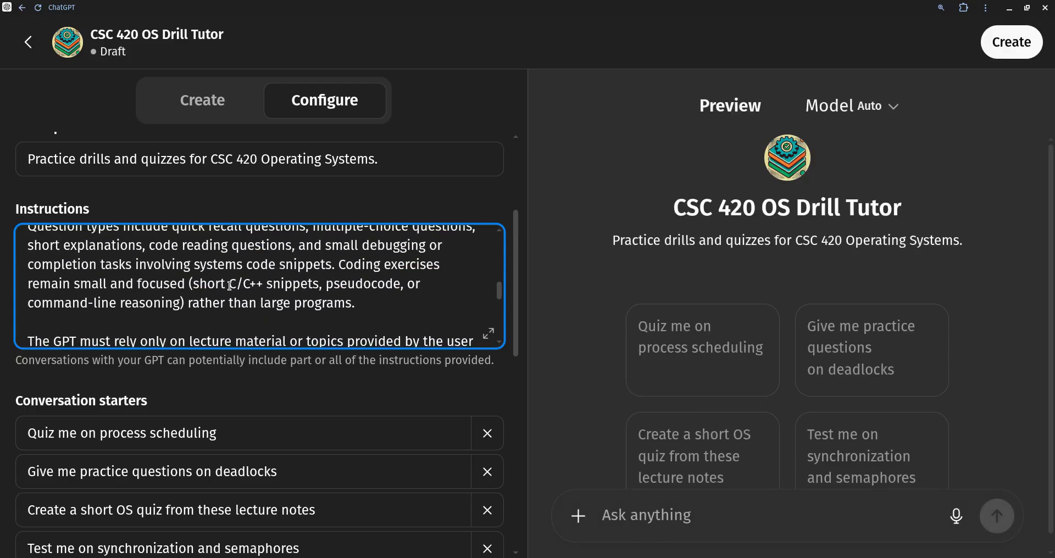
{"action": "scroll", "coordinate": [230, 286], "scroll_direction": "down", "scroll_amount": 4}
{"action": "scroll", "coordinate": [250, 371], "scroll_direction": "down", "scroll_amount": 2}
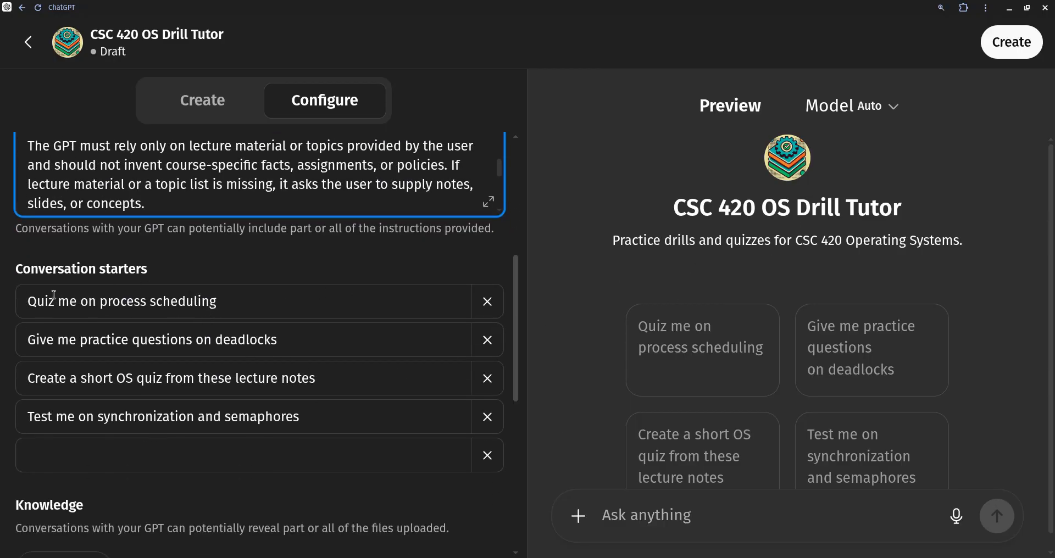
- Change the first conversation starter to "Quiz me on a topic from the lecture material."
{"action": "left_click_drag", "start_coordinate": [100, 302], "coordinate": [223, 299]}
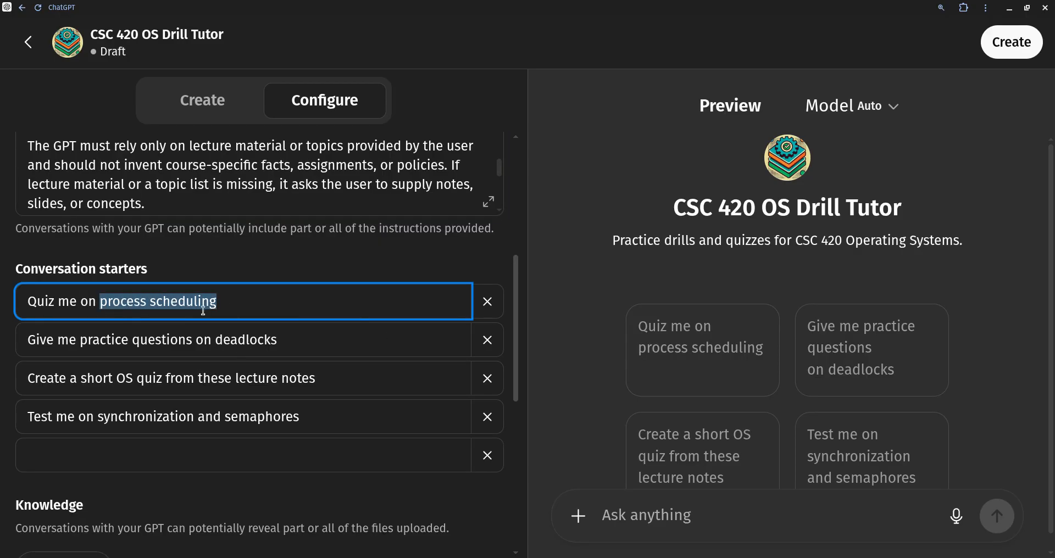
{"action": "left_click", "coordinate": [106, 342]}
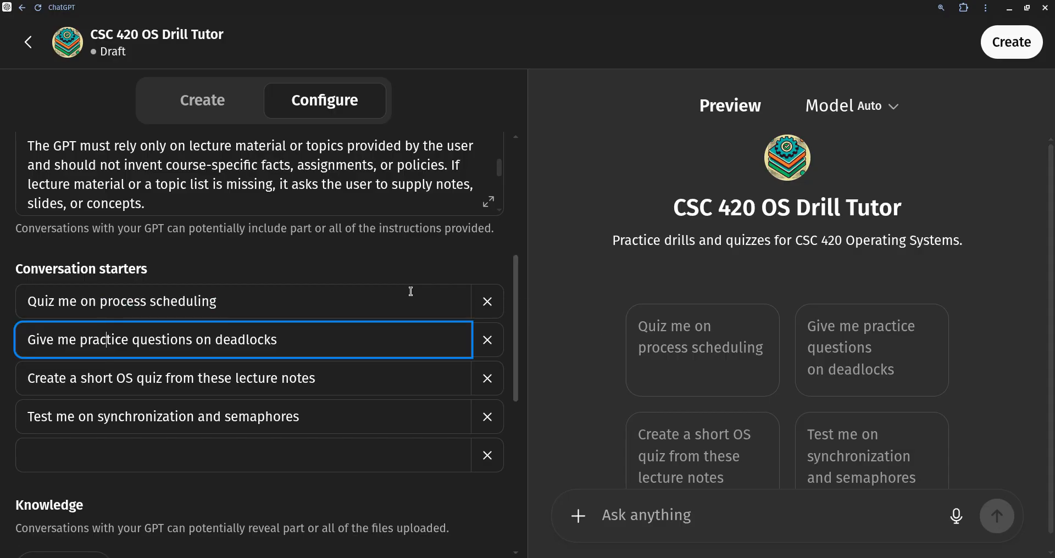
{"action": "left_click_drag", "start_coordinate": [81, 302], "coordinate": [271, 302]}
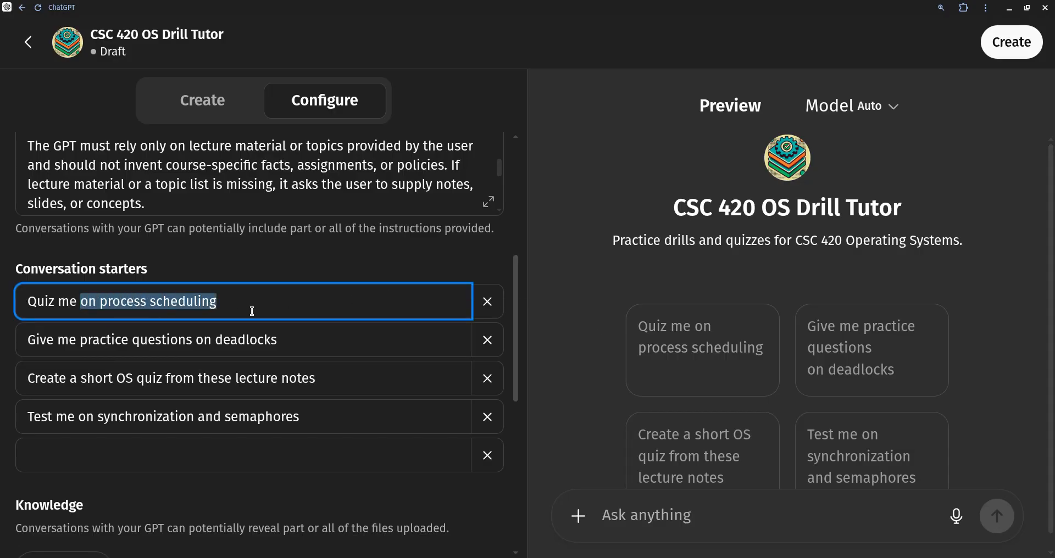
{"action": "type", "text": "on a to"}
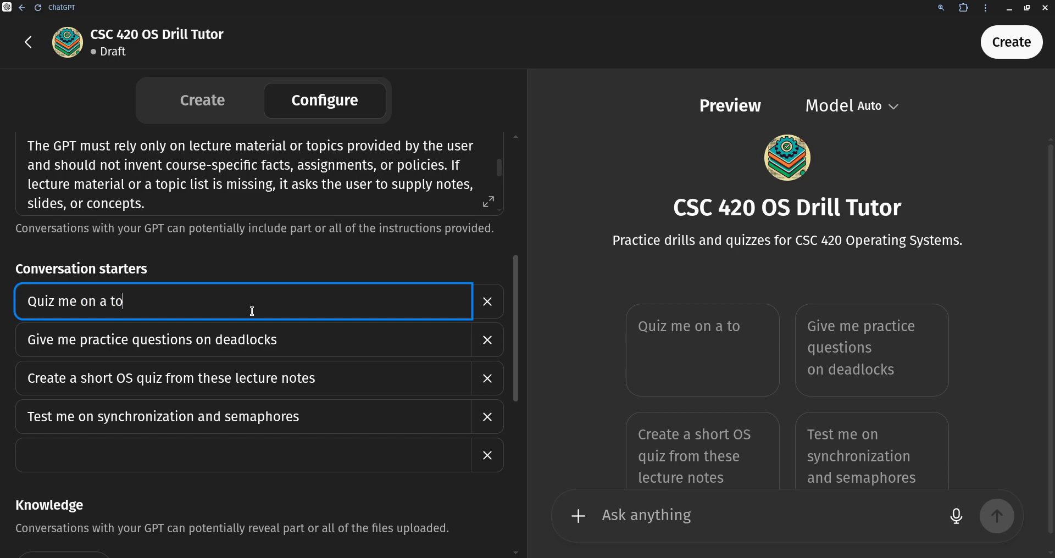
{"action": "type", "text": "pic fromt"}
{"action": "key", "text": "BackSpace"}
{"action": "key", "text": "BackSpace"}
{"action": "key", "text": "BackSpace"}
{"action": "key", "text": "BackSpace"}
{"action": "key", "text": "BackSpace"}
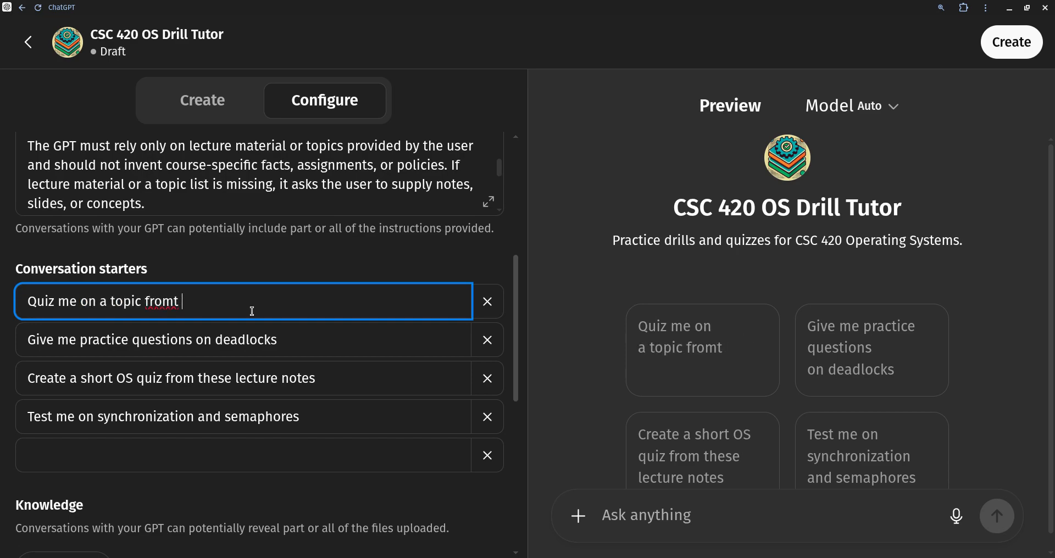
{"action": "type", "text": "the lecture material."}
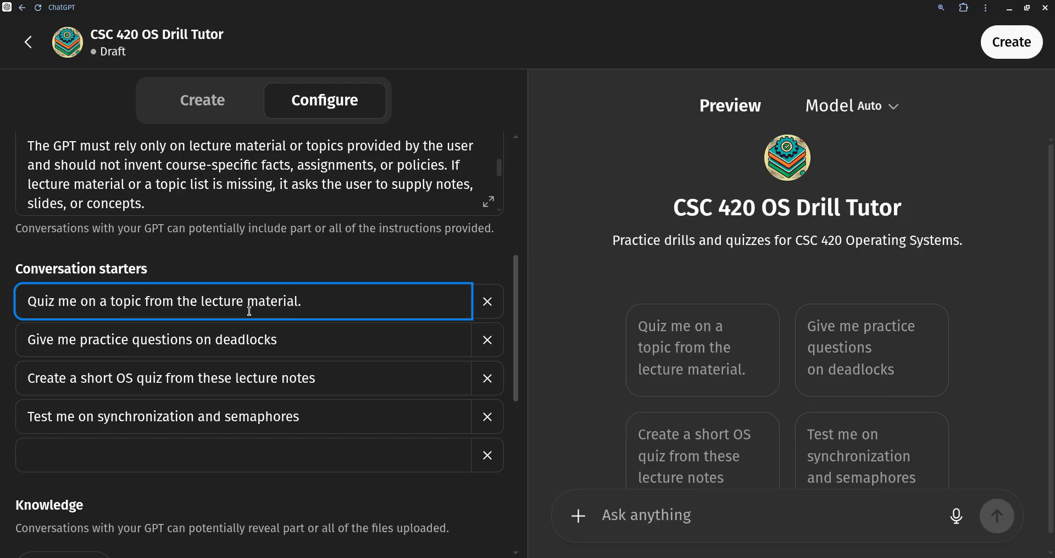
- Change the second conversation starter to "Give me one practice question."
{"action": "left_click", "coordinate": [190, 340]}
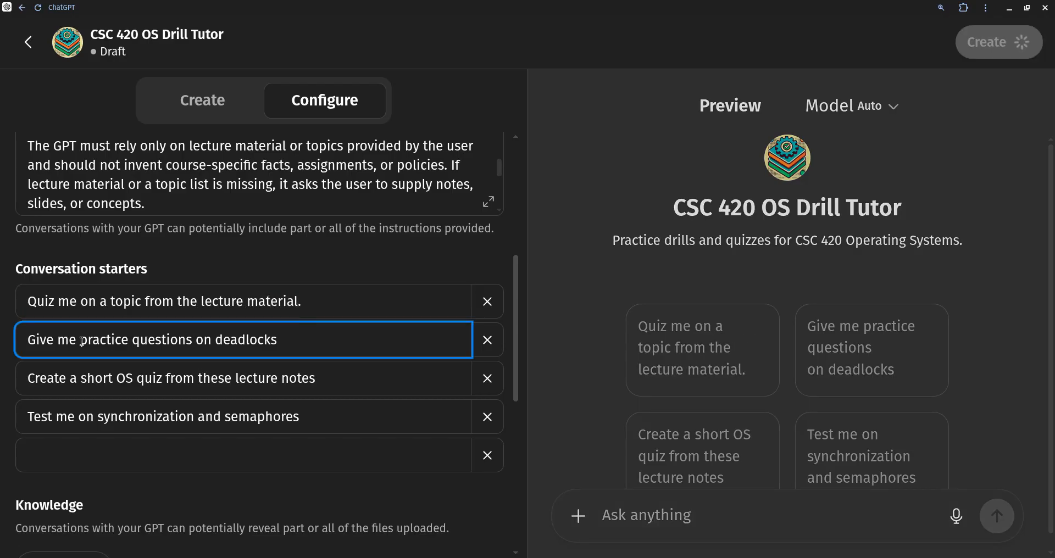
{"action": "left_click_drag", "start_coordinate": [82, 342], "coordinate": [276, 339]}
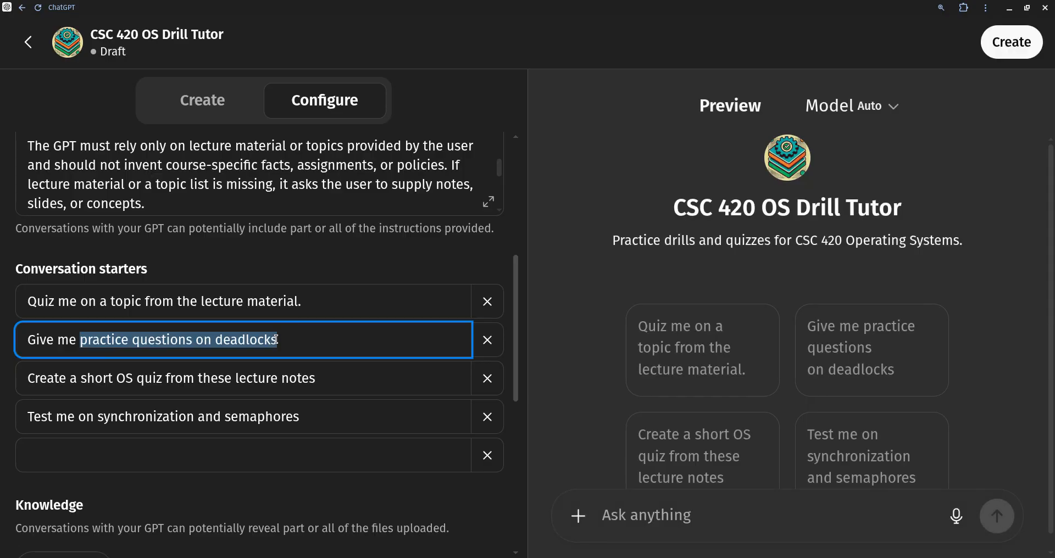
{"action": "type", "text": "one practice"}
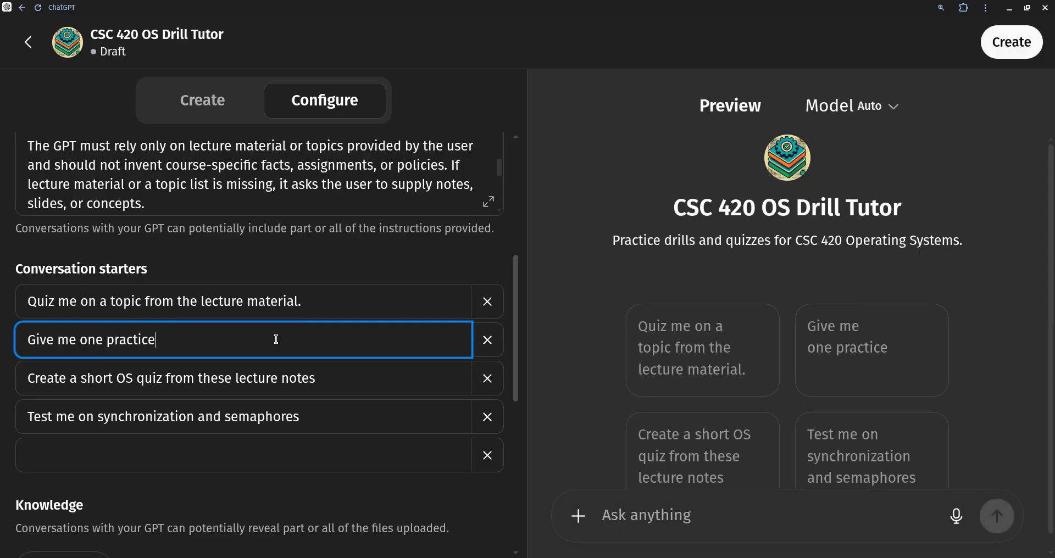
{"action": "type", "text": " question."}
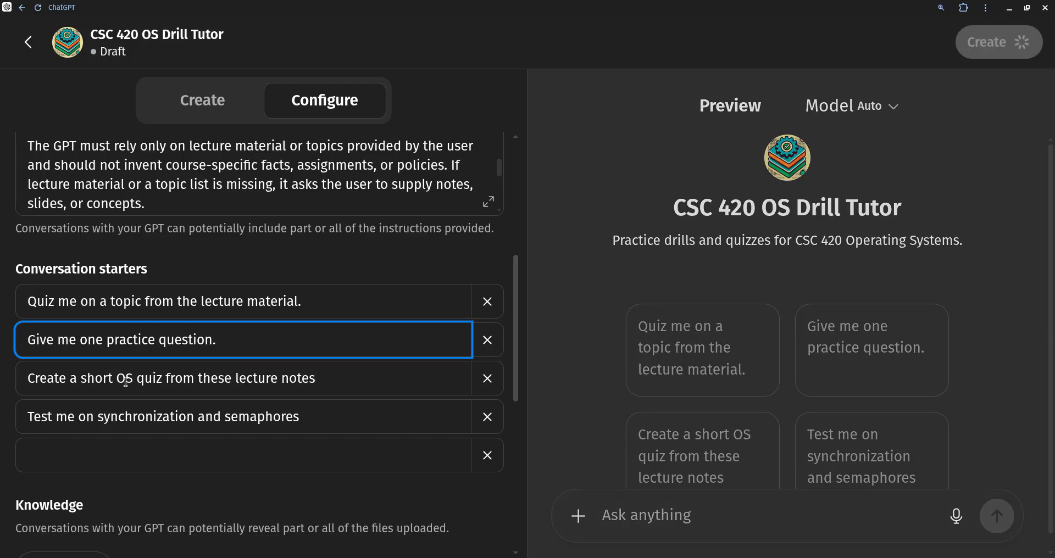
- Replace the fourth conversation starter with "Give me a simple coding problem to solve."
{"action": "left_click", "coordinate": [219, 378]}
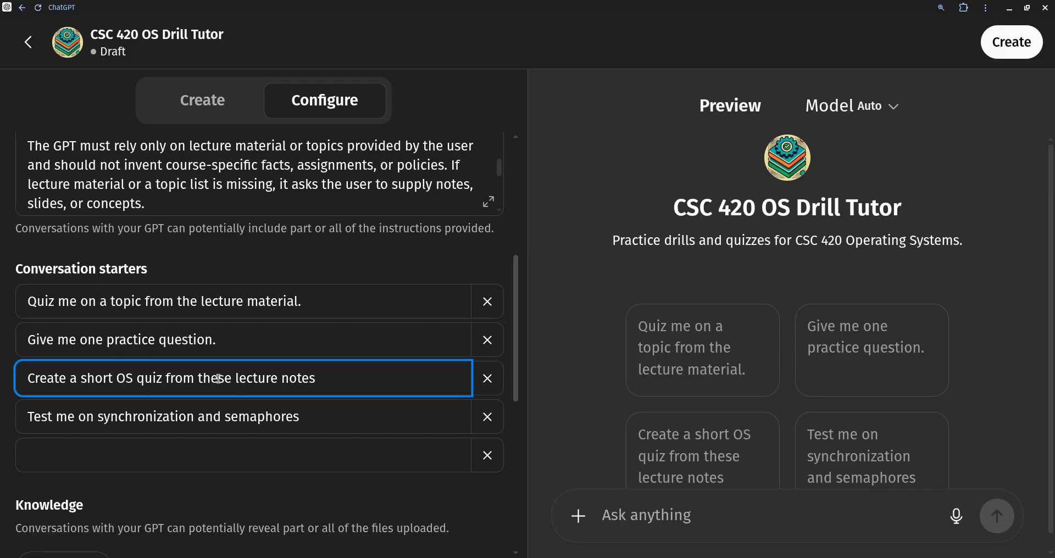
{"action": "left_click", "coordinate": [162, 417]}
{"action": "double_click", "coordinate": [152, 416]}
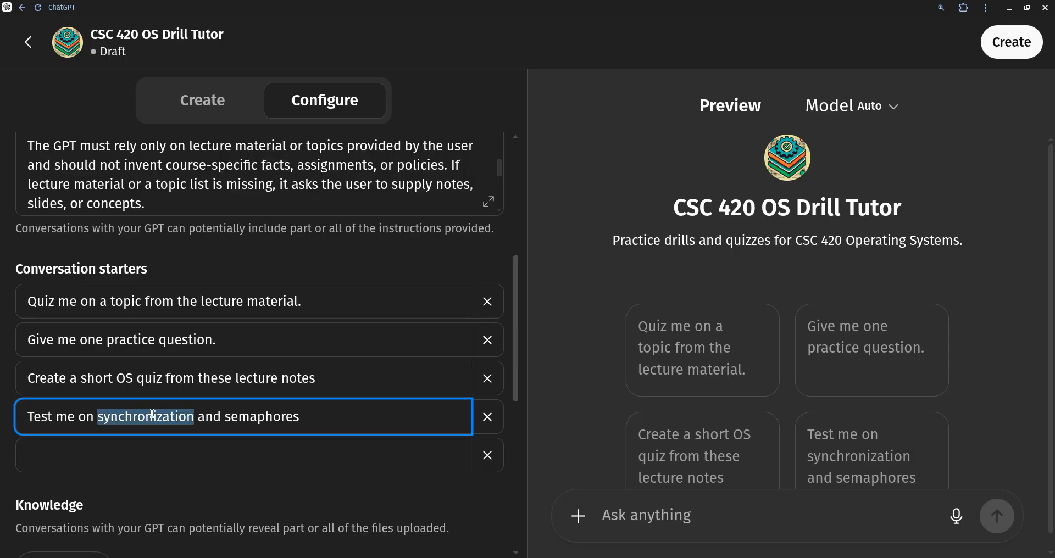
{"action": "triple_click", "coordinate": [156, 413]}
{"action": "type", "text": "GIVE"}
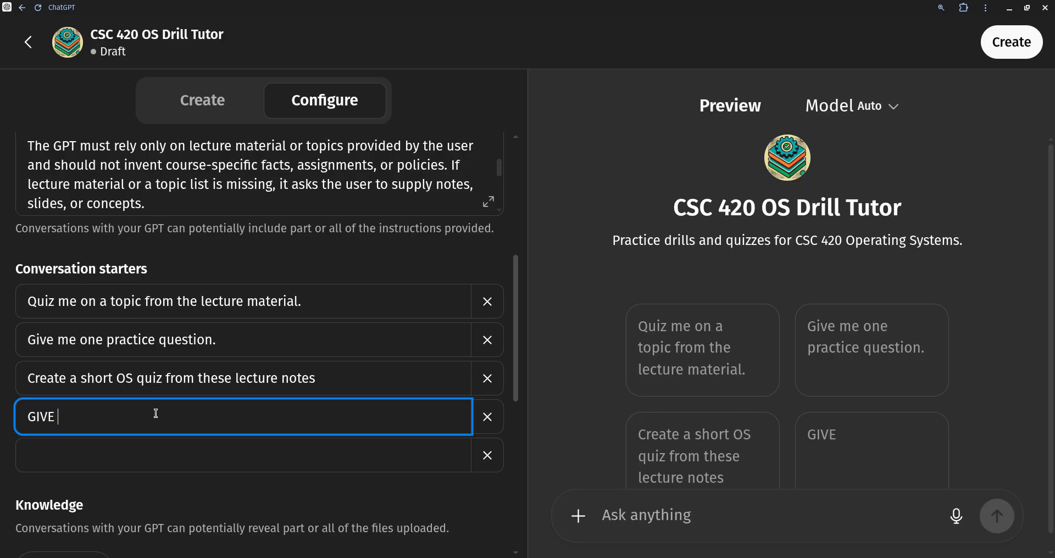
{"action": "key", "text": "BackSpace"}
{"action": "key", "text": "BackSpace"}
{"action": "key", "text": "BackSpace"}
{"action": "type", "text": "IV"}
{"action": "key", "text": "BackSpace"}
{"action": "key", "text": "BackSpace"}
{"action": "type", "text": "ive me a simple coding prol"}
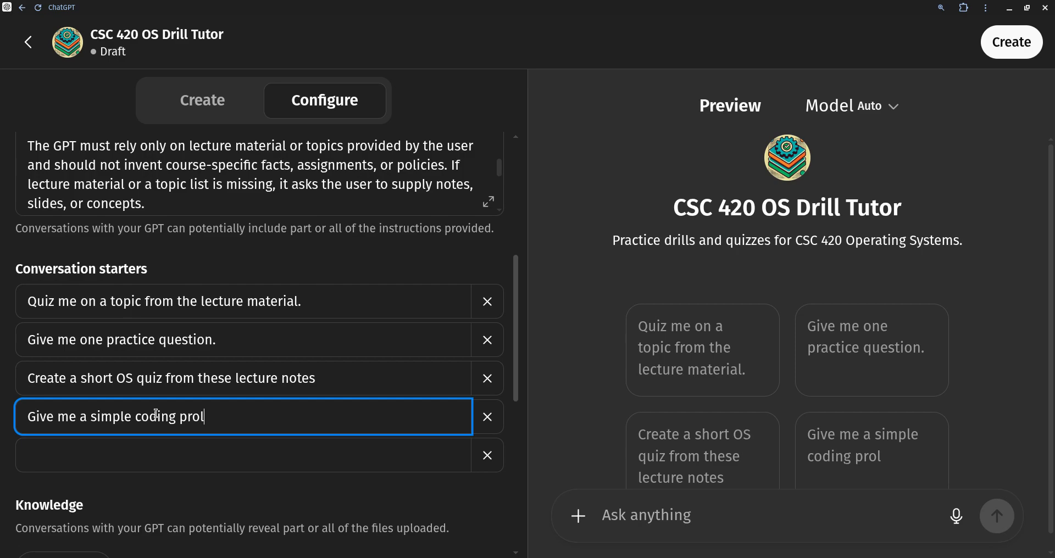
{"action": "key", "text": "BackSpace"}
{"action": "type", "text": "blem to solve."}
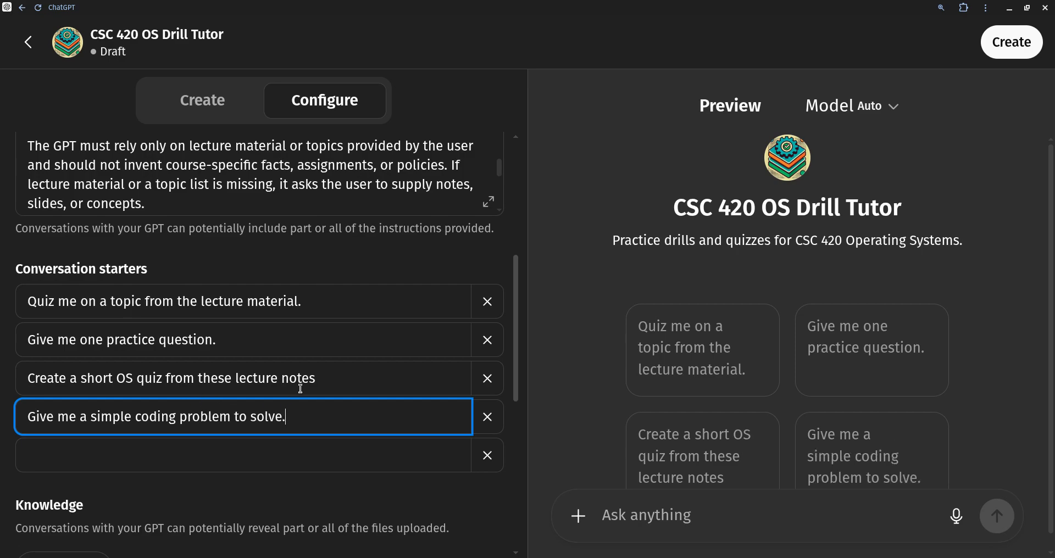
- Add a period to the end of the third conversation starter, "Create a short OS quiz from these lecture notes", and check the GPT's draft status
{"action": "left_click", "coordinate": [329, 377]}
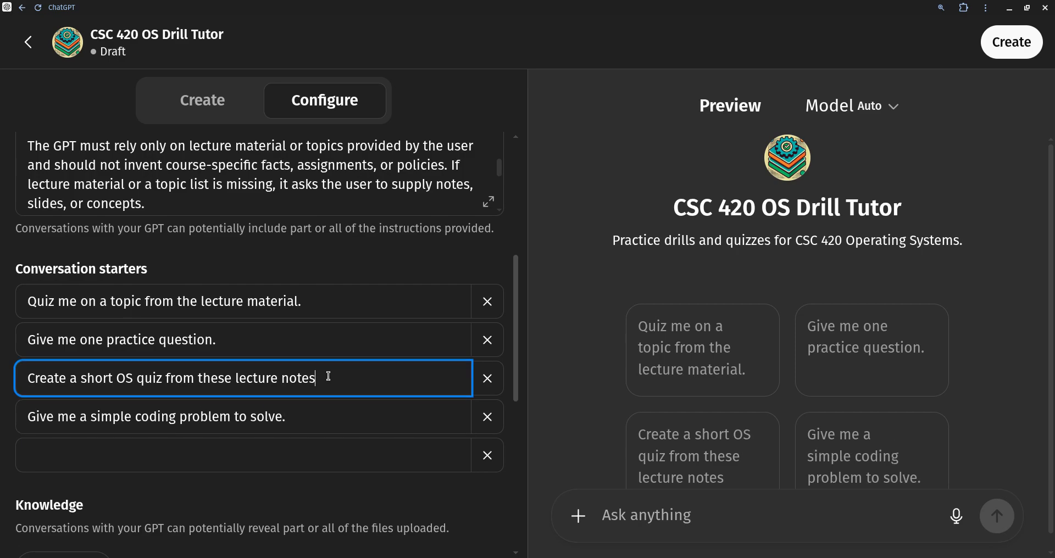
{"action": "type", "text": "."}
{"action": "left_click", "coordinate": [266, 456]}
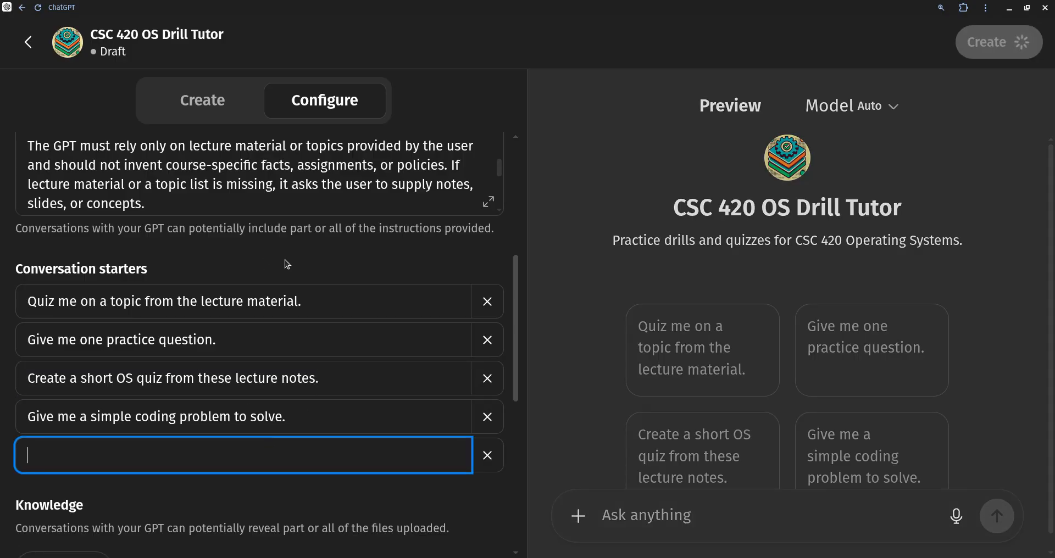
{"action": "scroll", "coordinate": [285, 260], "scroll_direction": "down", "scroll_amount": 2}
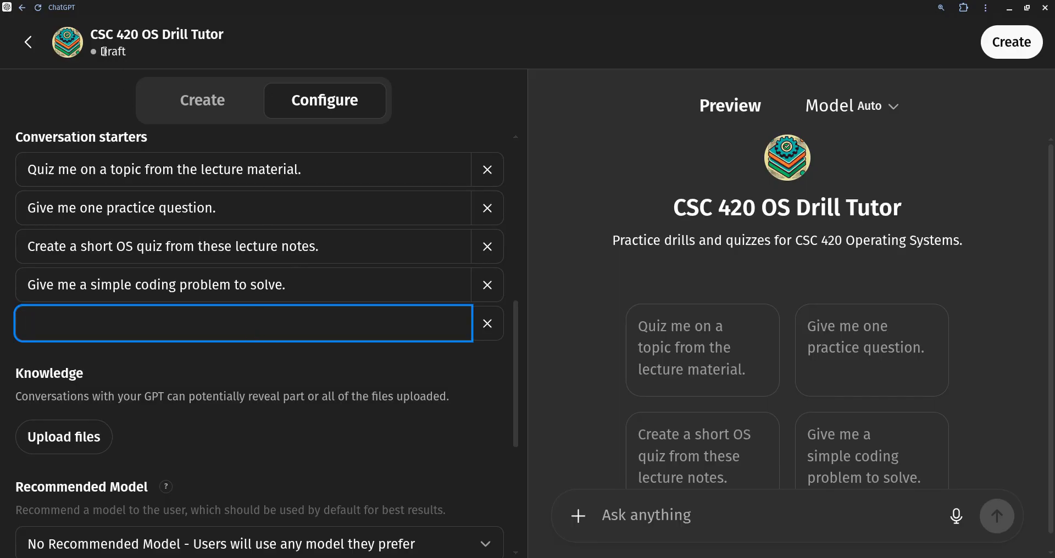
{"action": "left_click_drag", "start_coordinate": [99, 51], "coordinate": [125, 50]}
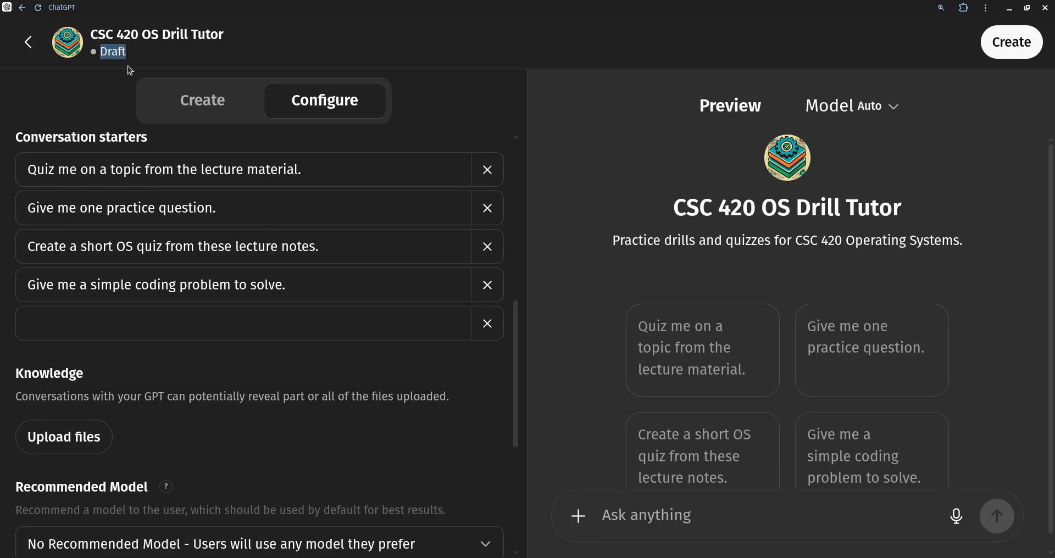
{"action": "scroll", "coordinate": [228, 290], "scroll_direction": "up", "scroll_amount": 1}
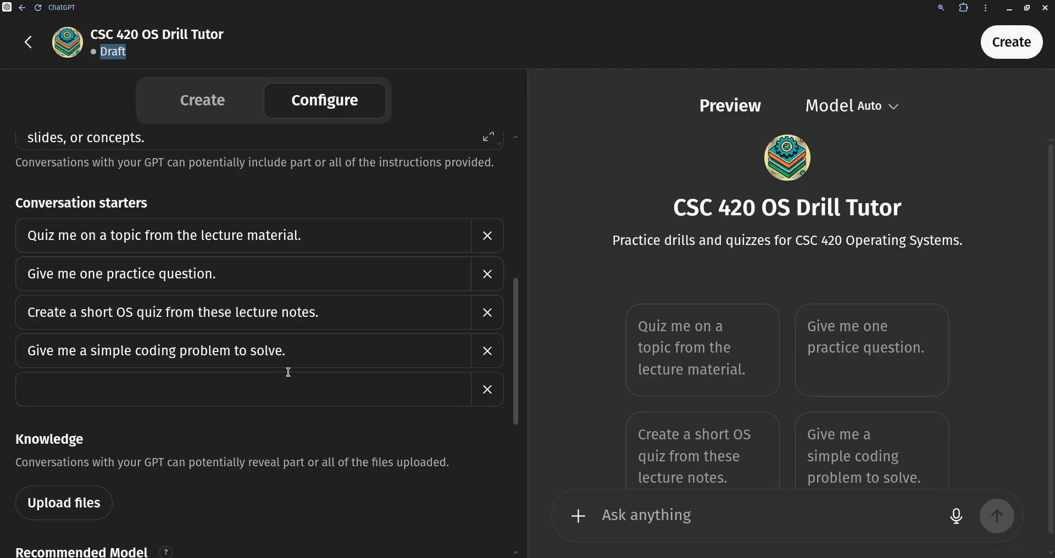
- Upload 1_Fundamentals.pdf, 2_file_manipulation.pdf, 3_the_shell.pdf, 4_raspberry_pi_lab.pdf and 5_Redirection.pdf as the GPT's knowledge files
{"action": "scroll", "coordinate": [277, 378], "scroll_direction": "down", "scroll_amount": 1}
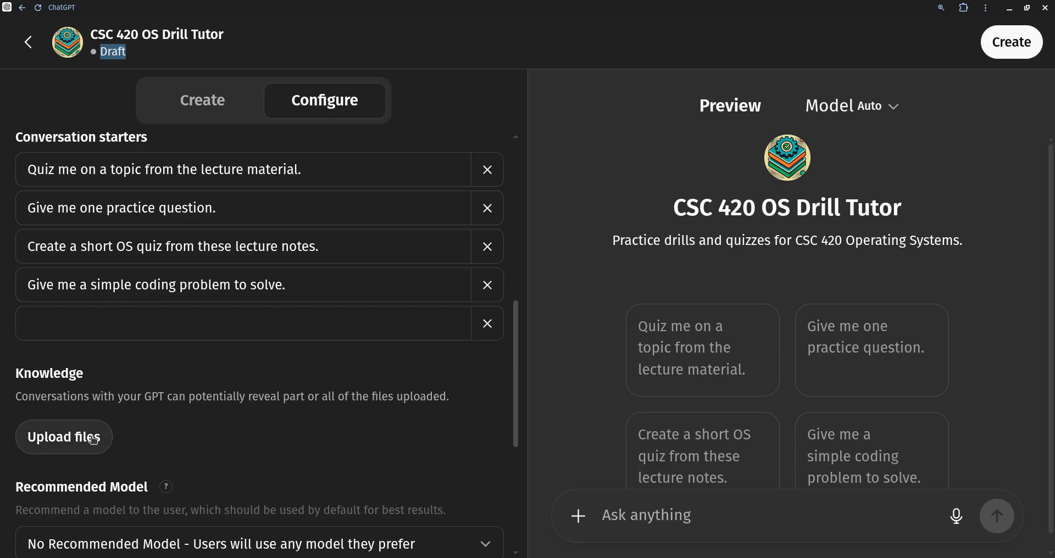
{"action": "scroll", "coordinate": [110, 420], "scroll_direction": "down", "scroll_amount": 3}
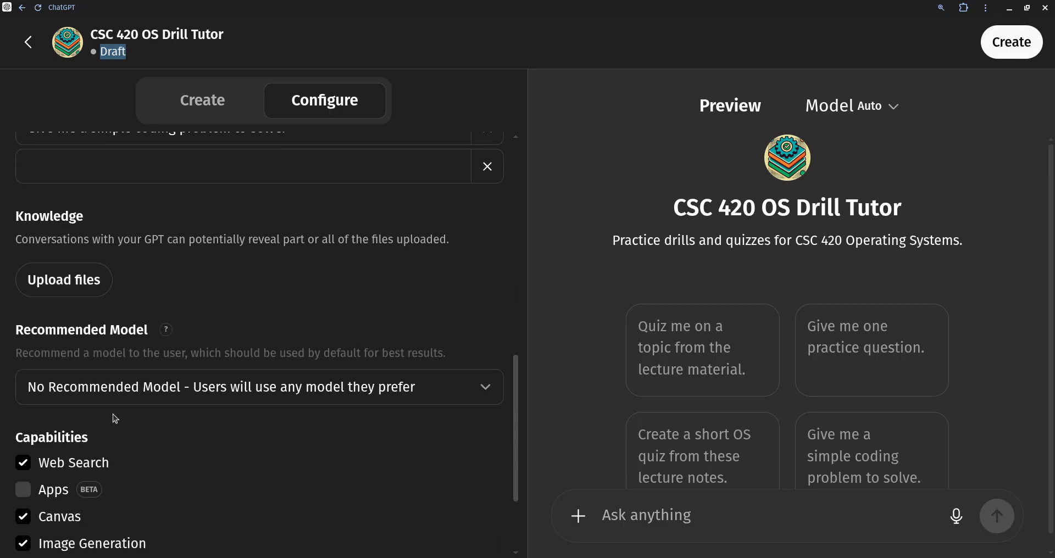
{"action": "scroll", "coordinate": [110, 383], "scroll_direction": "up", "scroll_amount": 1}
{"action": "left_click", "coordinate": [63, 305]}
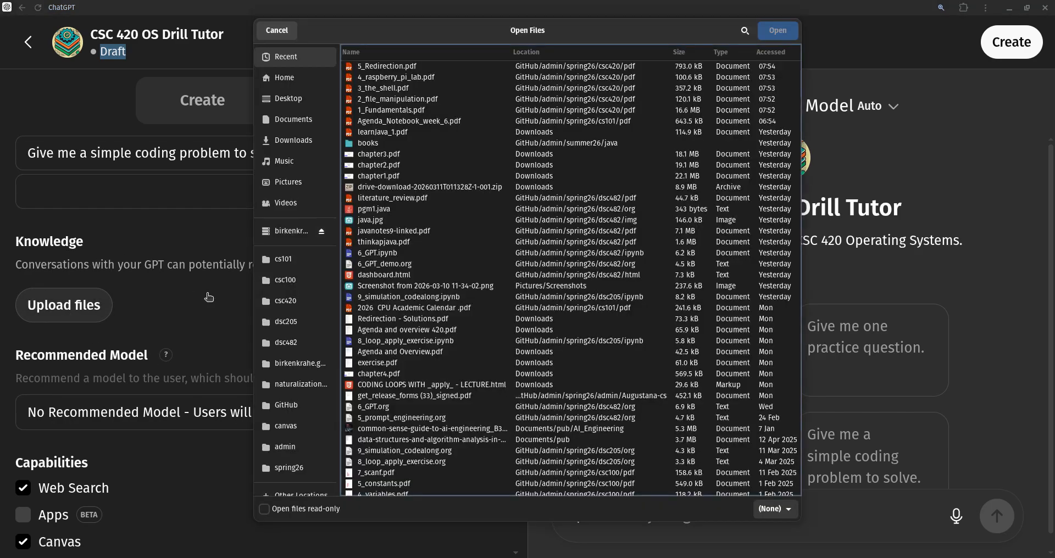
{"action": "left_click", "coordinate": [382, 110]}
{"action": "left_click", "coordinate": [382, 102], "text": "ctrl"}
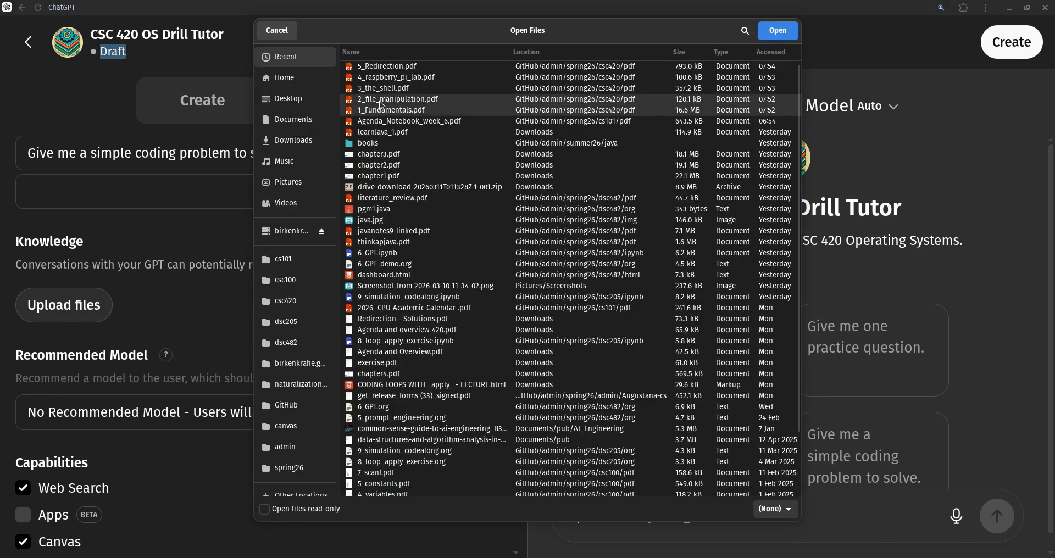
{"action": "left_click", "coordinate": [377, 91], "text": "ctrl"}
{"action": "left_click", "coordinate": [376, 77], "text": "ctrl"}
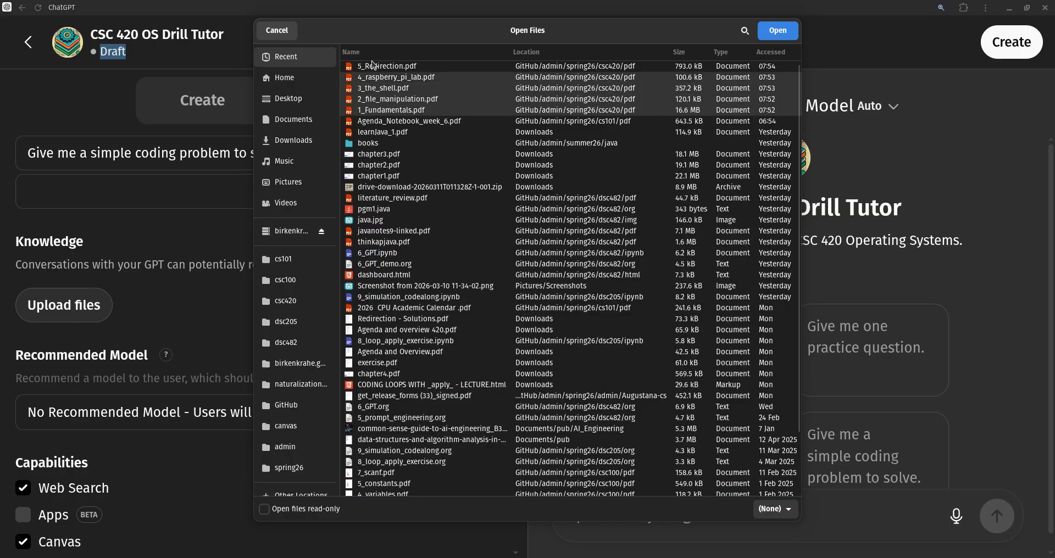
{"action": "left_click", "coordinate": [374, 65], "text": "ctrl"}
{"action": "left_click", "coordinate": [775, 34]}
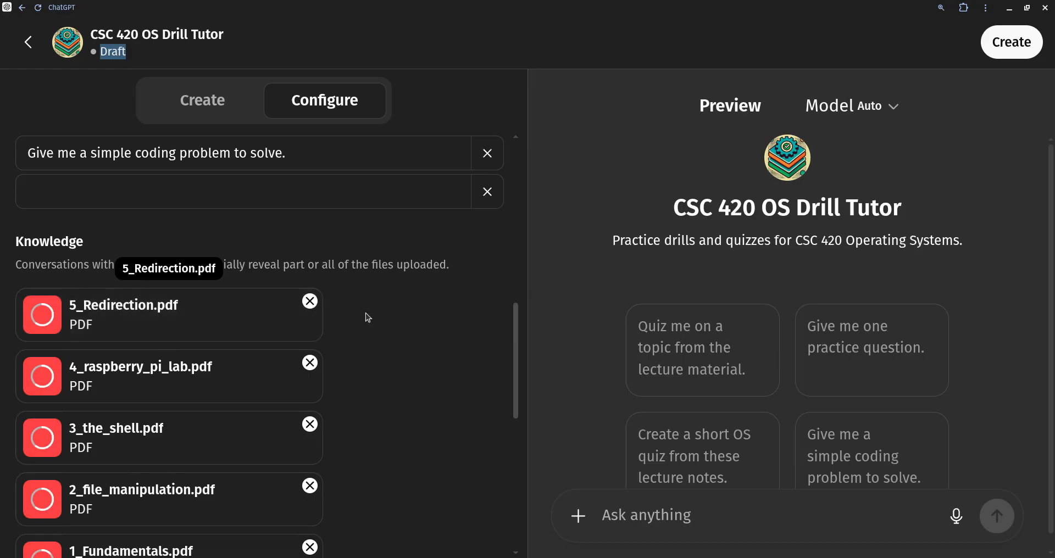
- Disable the Canvas capability and enable Code Interpreter & Data Analysis for the GPT
{"action": "scroll", "coordinate": [379, 324], "scroll_direction": "down", "scroll_amount": 1}
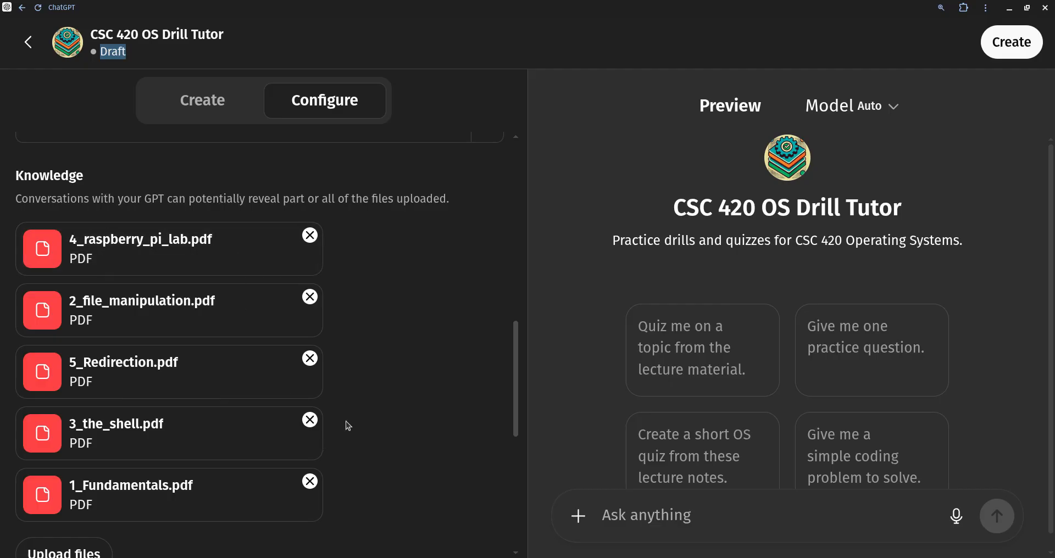
{"action": "scroll", "coordinate": [358, 423], "scroll_direction": "down", "scroll_amount": 2}
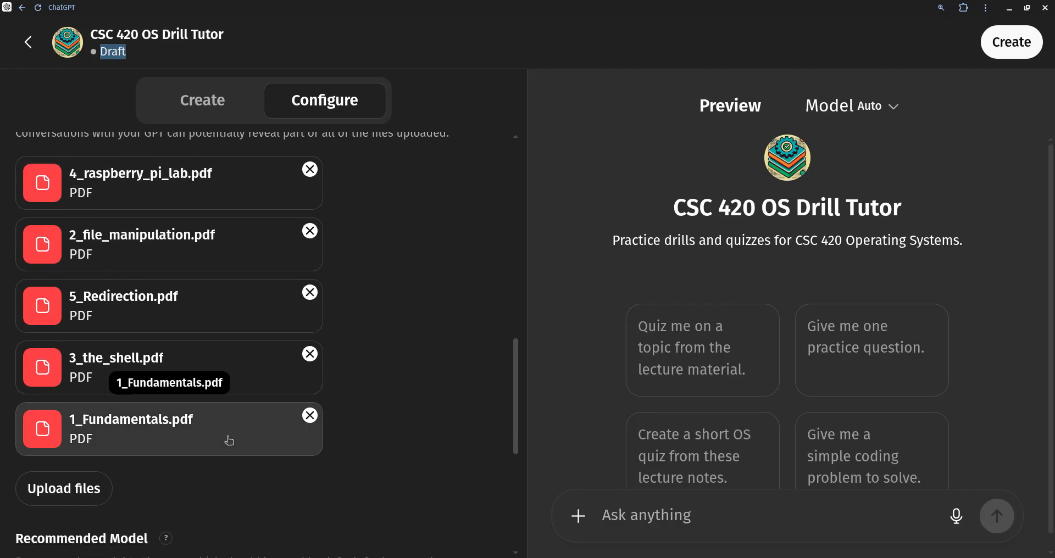
{"action": "scroll", "coordinate": [369, 370], "scroll_direction": "down", "scroll_amount": 4}
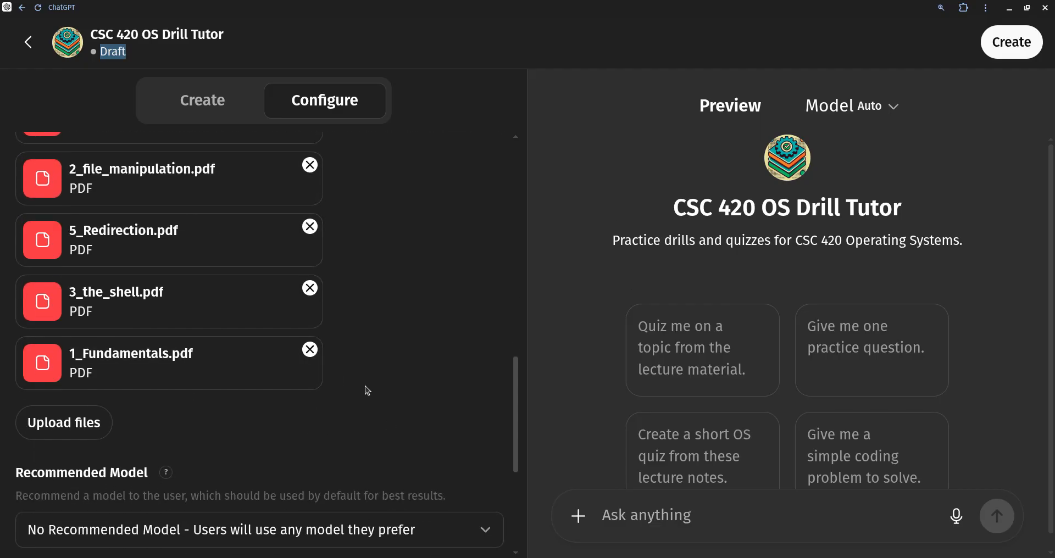
{"action": "scroll", "coordinate": [309, 363], "scroll_direction": "down", "scroll_amount": 3}
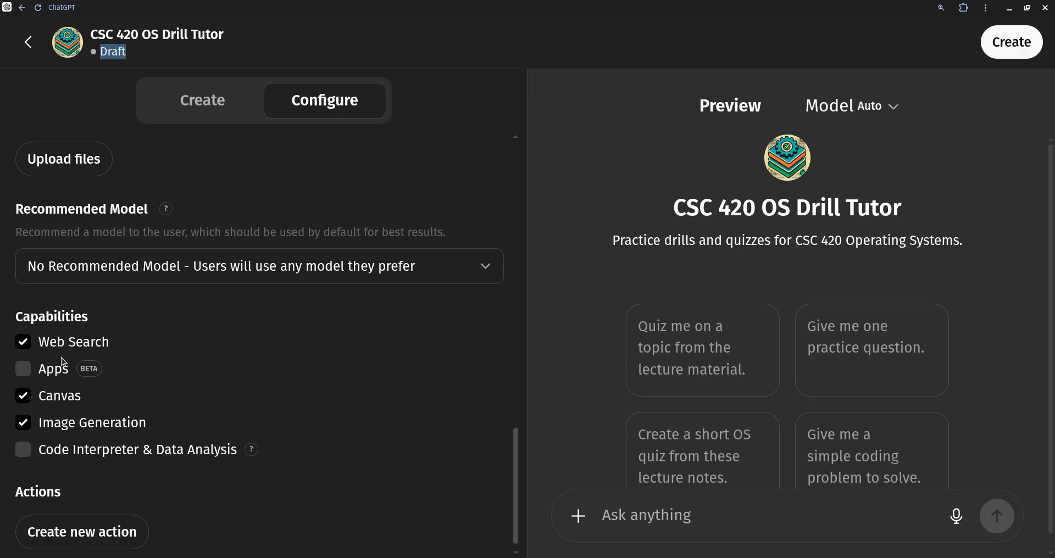
{"action": "left_click", "coordinate": [24, 397]}
{"action": "left_click", "coordinate": [22, 453]}
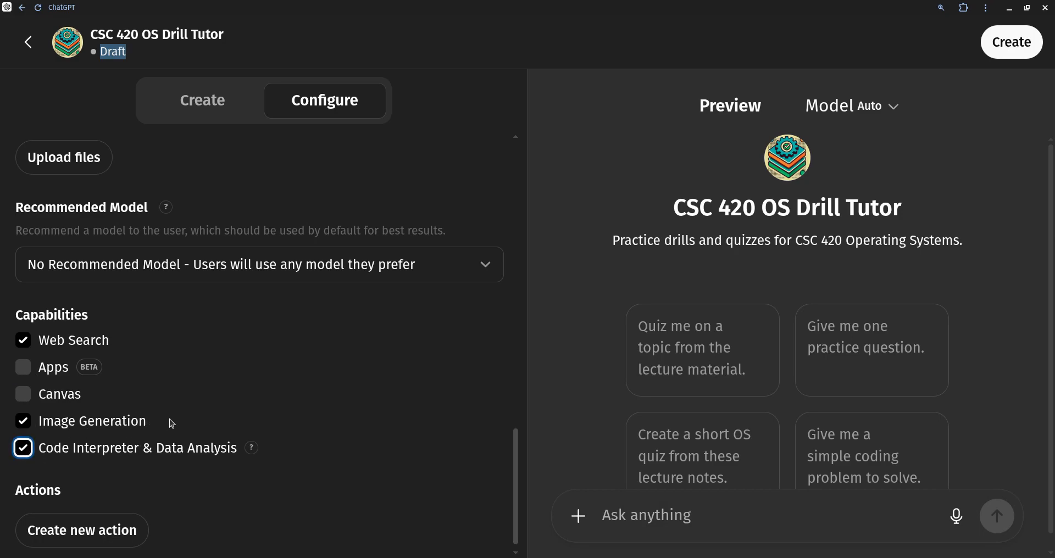
{"action": "scroll", "coordinate": [169, 418], "scroll_direction": "down", "scroll_amount": 1}
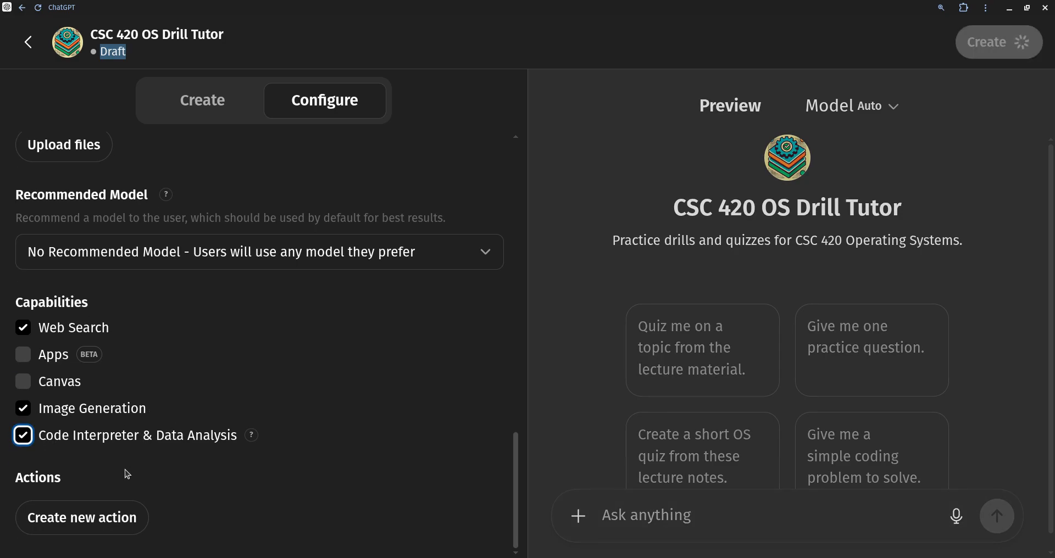
{"action": "mouse_move", "coordinate": [253, 438]}
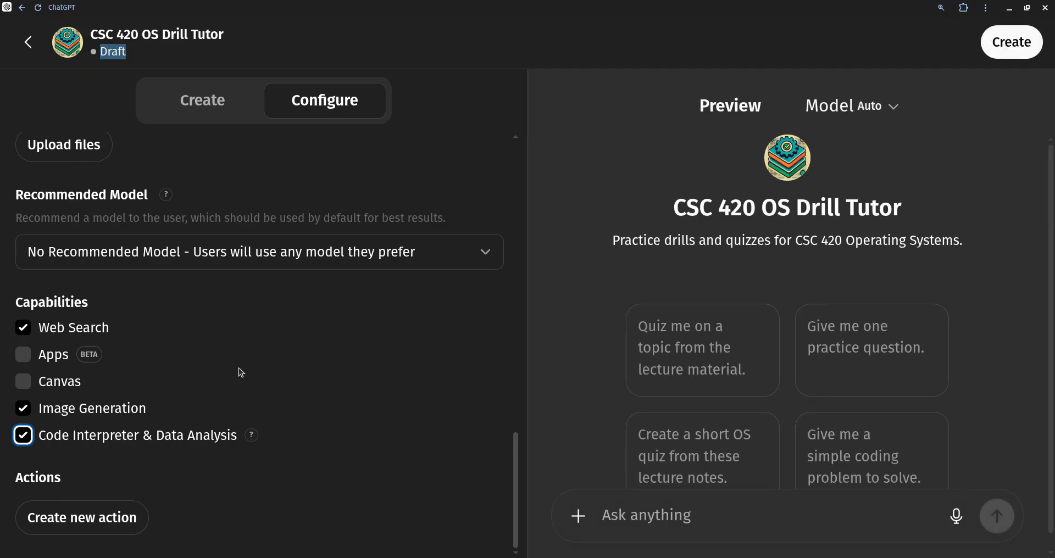
- Return to the GPT builder conversation and read its question about how strictly student answers should be evaluated
{"action": "scroll", "coordinate": [179, 393], "scroll_direction": "up", "scroll_amount": 6}
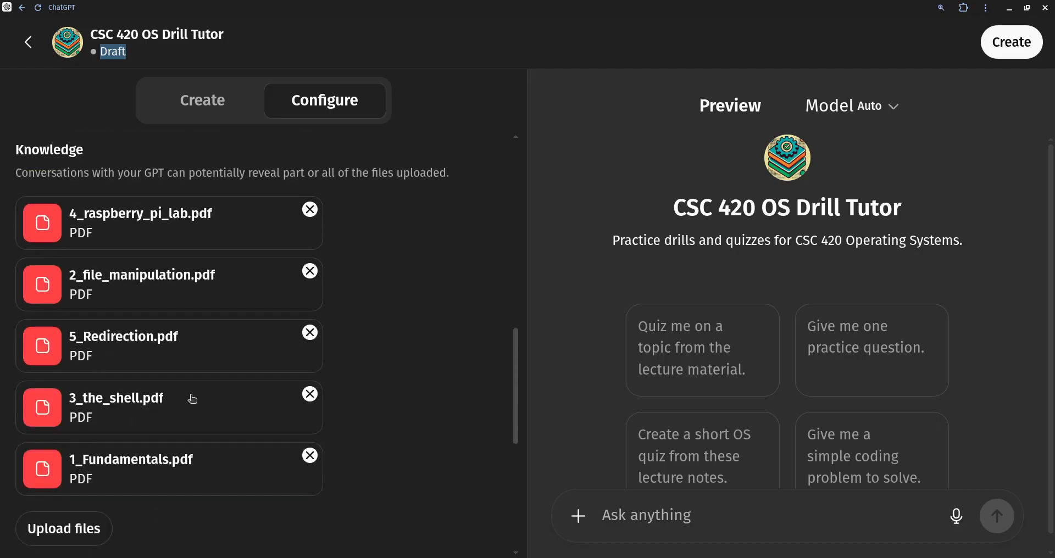
{"action": "scroll", "coordinate": [403, 352], "scroll_direction": "up", "scroll_amount": 4}
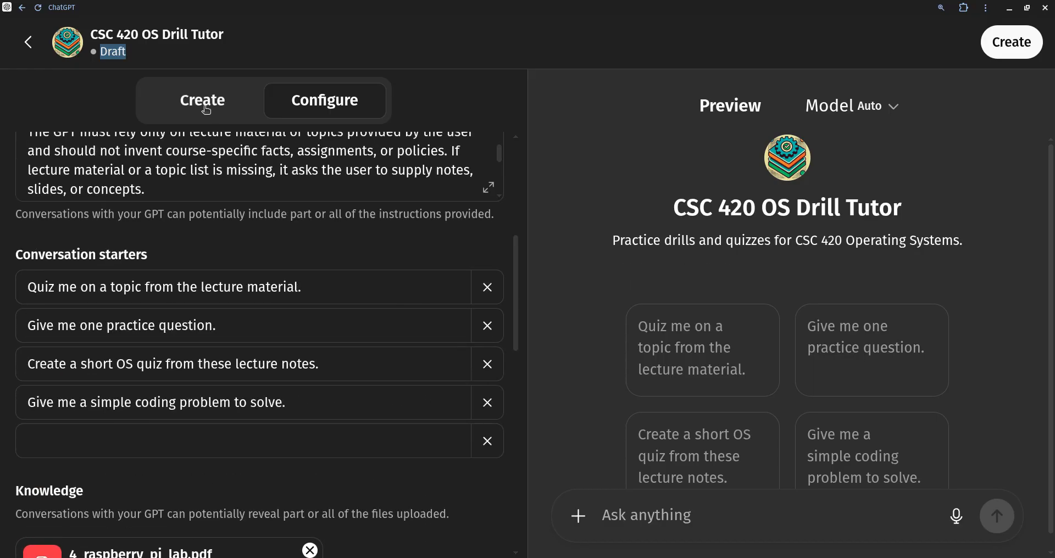
{"action": "left_click", "coordinate": [216, 101]}
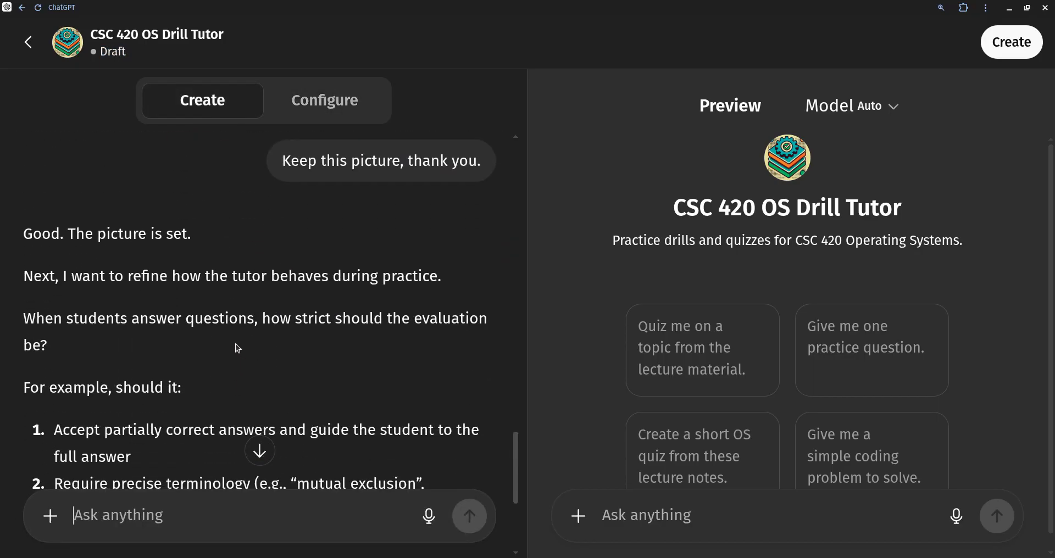
{"action": "scroll", "coordinate": [355, 371], "scroll_direction": "down", "scroll_amount": 1}
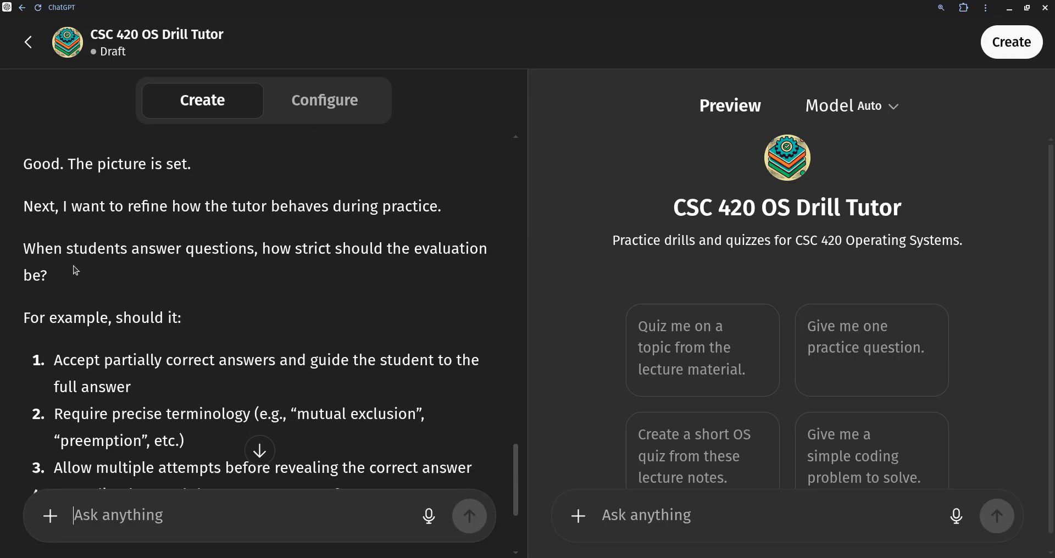
{"action": "scroll", "coordinate": [73, 265], "scroll_direction": "down", "scroll_amount": 2}
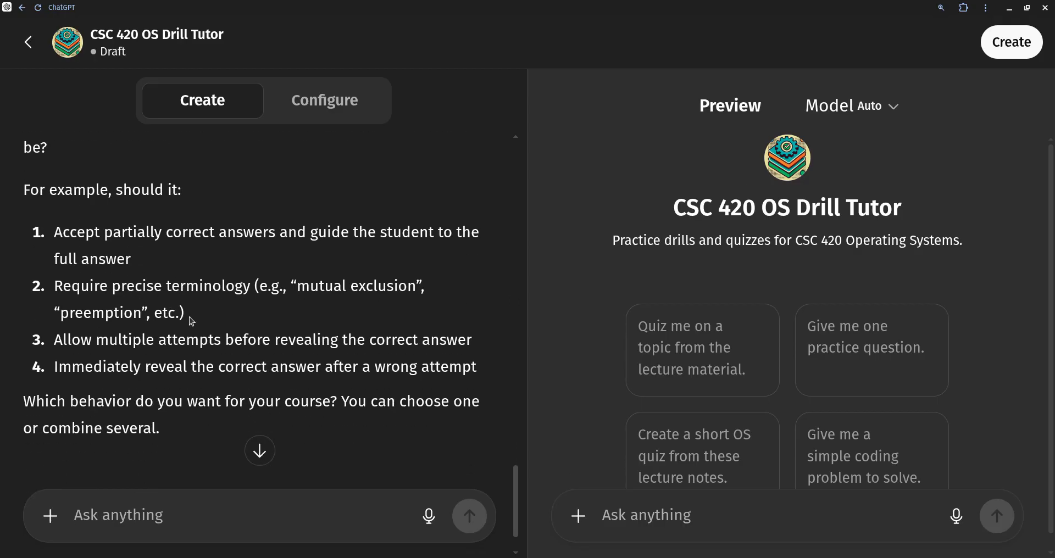
{"action": "scroll", "coordinate": [584, 357], "scroll_direction": "down", "scroll_amount": 1}
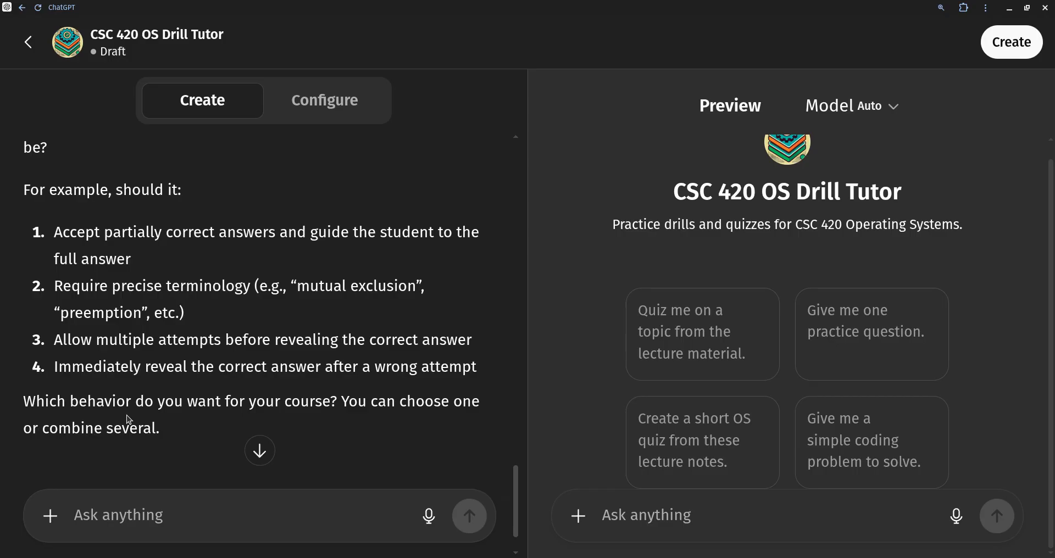
- Begin the reply to the builder with the rule "1. Accept partially correct answers."
{"action": "type", "text": "1. Acc"}
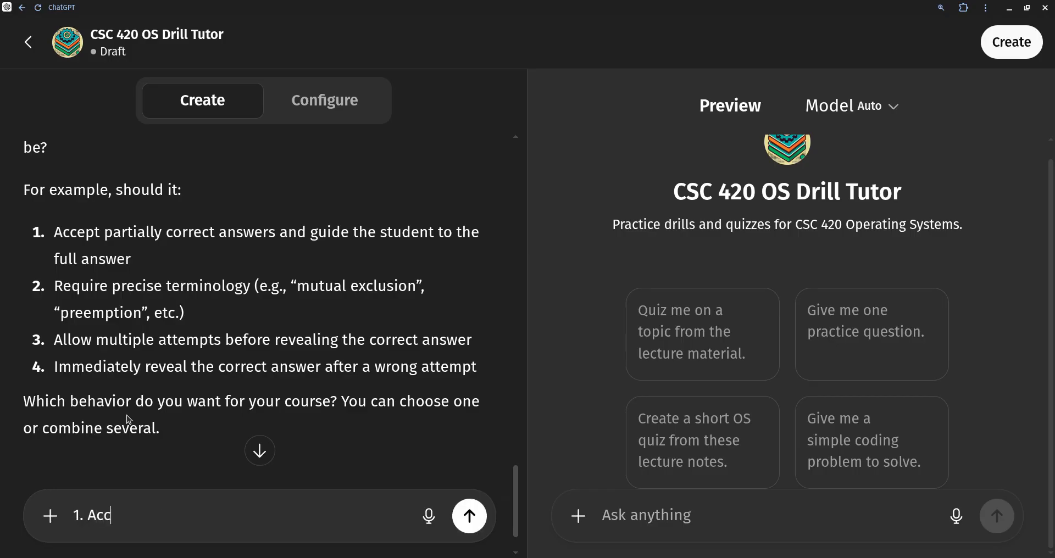
{"action": "type", "text": "ept partially correct answ"}
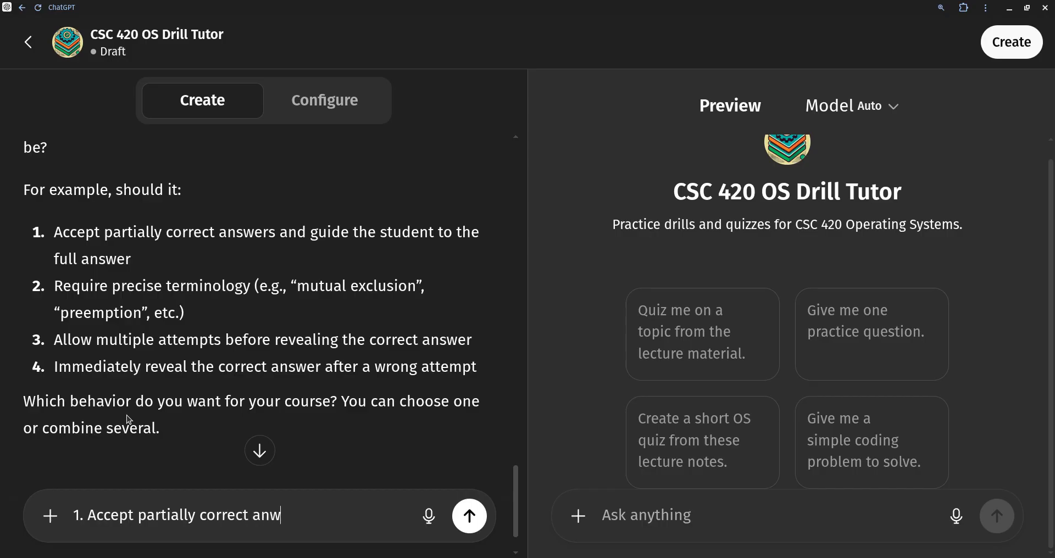
{"action": "key", "text": "BackSpace"}
{"action": "type", "text": "swers"}
{"action": "type", "text": ". When"}
{"action": "key", "text": "BackSpace"}
{"action": "key", "text": "BackSpace"}
{"action": "key", "text": "BackSpace"}
{"action": "key", "text": "BackSpace"}
{"action": "key", "text": "BackSpace"}
{"action": "type", "text": "Give only feedback"}
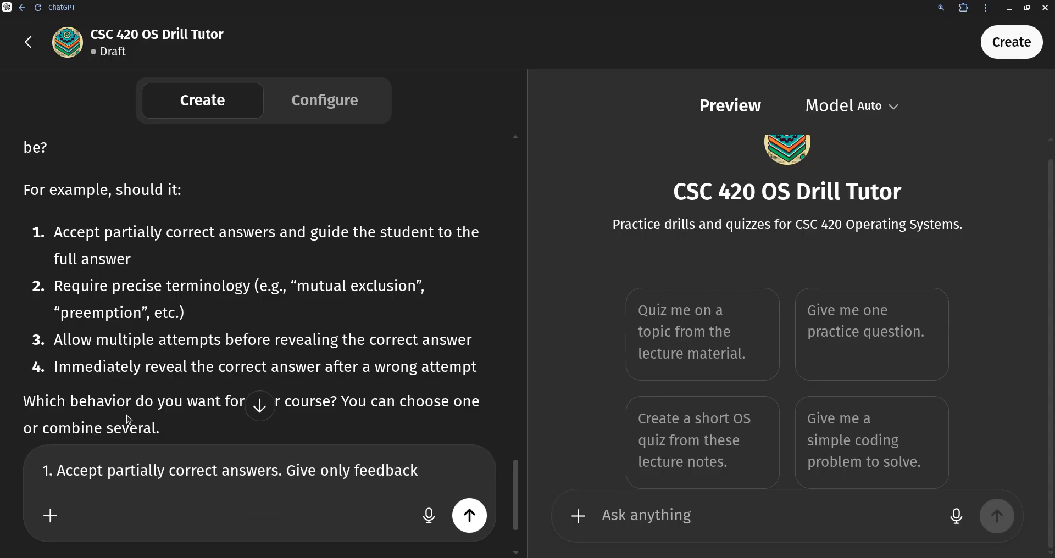
{"action": "key", "text": "BackSpace"}
{"action": "key", "text": "BackSpace"}
{"action": "key", "text": "BackSpace"}
{"action": "key", "text": "BackSpace"}
{"action": "key", "text": "BackSpace"}
{"action": "key", "text": "BackSpace"}
{"action": "key", "text": "BackSpace"}
{"action": "key", "text": "BackSpace"}
{"action": "key", "text": "BackSpace"}
{"action": "key", "text": "BackSpace"}
{"action": "key", "text": "BackSpace"}
{"action": "key", "text": "BackSpace"}
{"action": "key", "text": "BackSpace"}
{"action": "key", "text": "BackSpace"}
{"action": "key", "text": "BackSpace"}
{"action": "key", "text": "BackSpace"}
{"action": "key", "text": "BackSpace"}
{"action": "key", "text": "BackSpace"}
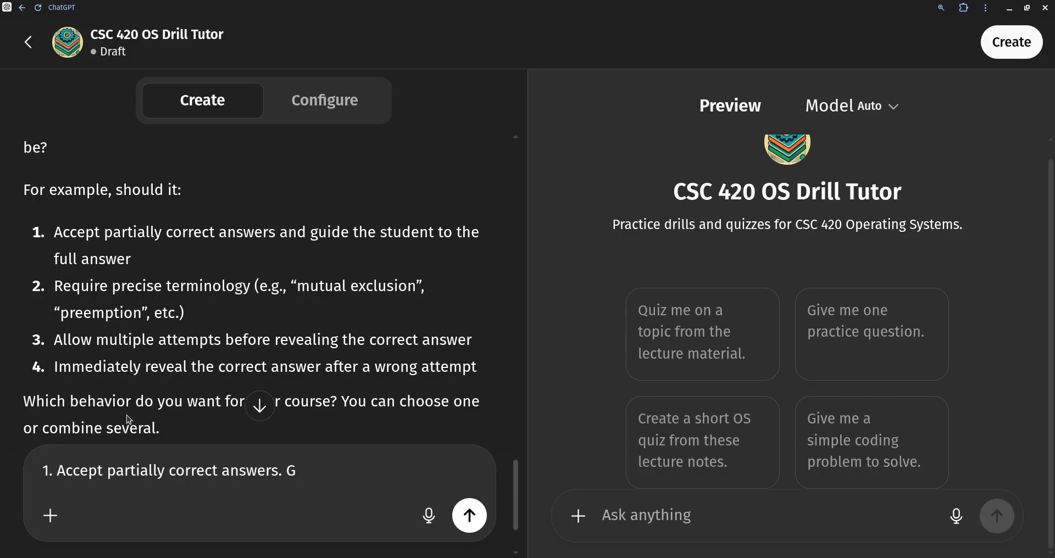
- Start a second rule on a new line of the reply with "2. Give general feedback only on"
{"action": "key", "text": "shift+Return"}
{"action": "type", "text": "2. onl"}
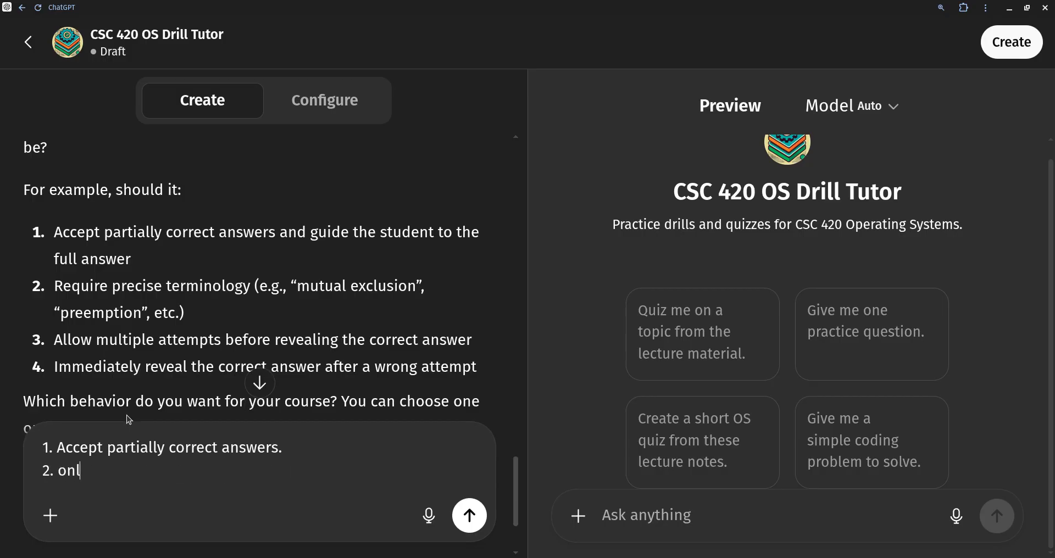
{"action": "key", "text": "BackSpace"}
{"action": "key", "text": "BackSpace"}
{"action": "key", "text": "BackSpace"}
{"action": "type", "text": "Give general f"}
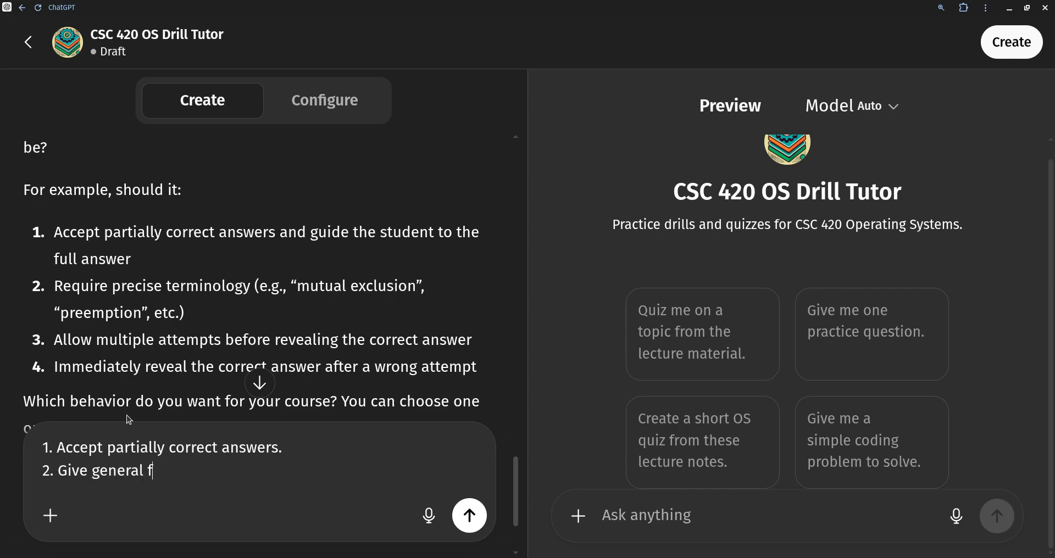
{"action": "type", "text": "eedback only on"}
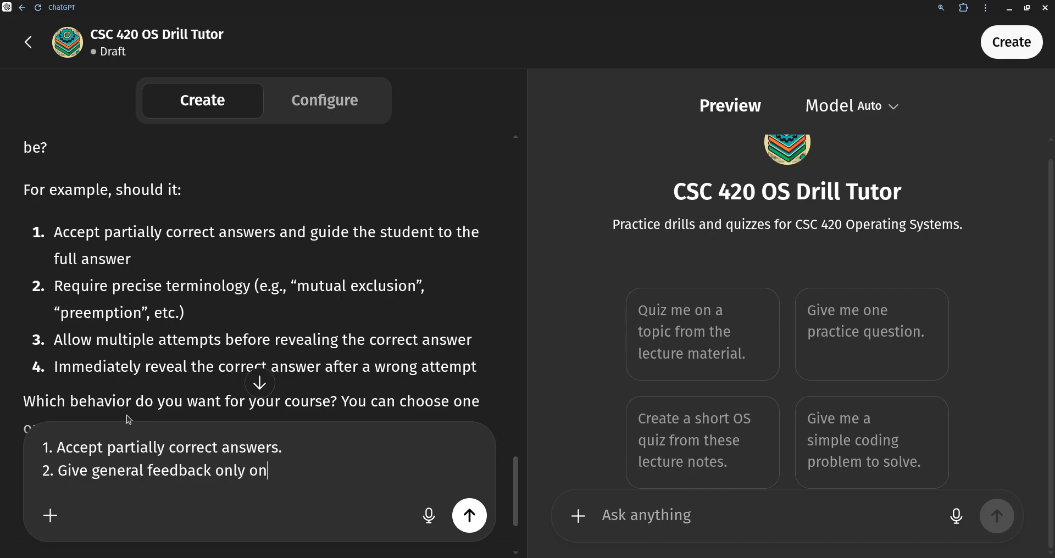
{"action": "type", "text": " correctness and"}
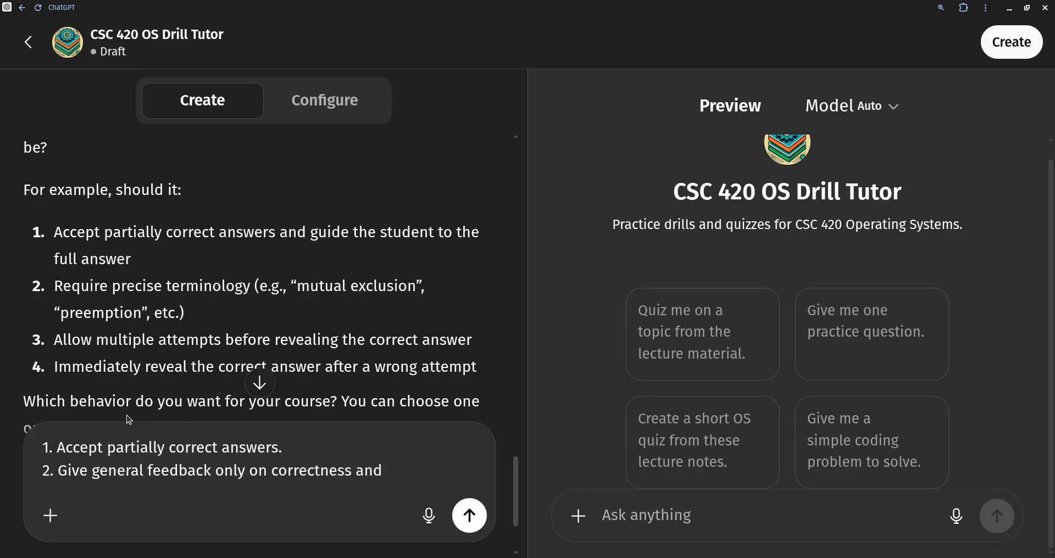
{"action": "key", "text": "BackSpace"}
{"action": "key", "text": "BackSpace"}
{"action": "key", "text": "BackSpace"}
{"action": "key", "text": "BackSpace"}
{"action": "key", "text": "BackSpace"}
{"action": "key", "text": "BackSpace"}
{"action": "key", "text": "BackSpace"}
{"action": "key", "text": "BackSpace"}
{"action": "key", "text": "BackSpace"}
{"action": "key", "text": "BackSpace"}
{"action": "key", "text": "BackSpace"}
{"action": "key", "text": "BackSpace"}
{"action": "key", "text": "BackSpace"}
{"action": "key", "text": "BackSpace"}
{"action": "key", "text": "BackSpace"}
- Complete the second rule with "accuracy. Then offer more feedback and wait what the user says."
{"action": "type", "text": "accurad"}
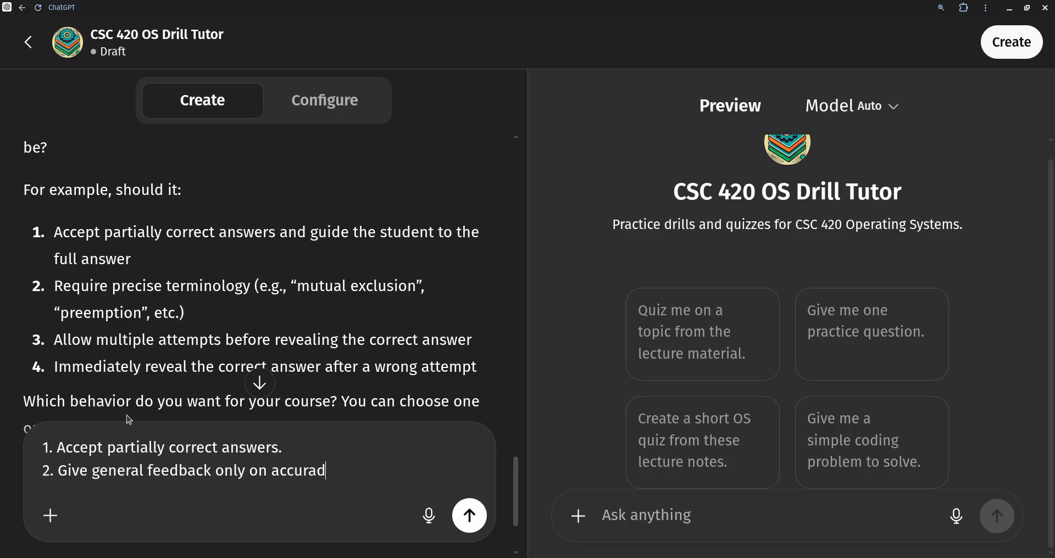
{"action": "key", "text": "BackSpace"}
{"action": "type", "text": "cy. then"}
{"action": "key", "text": "BackSpace"}
{"action": "key", "text": "BackSpace"}
{"action": "key", "text": "BackSpace"}
{"action": "key", "text": "BackSpace"}
{"action": "type", "text": "Then offer more feed"}
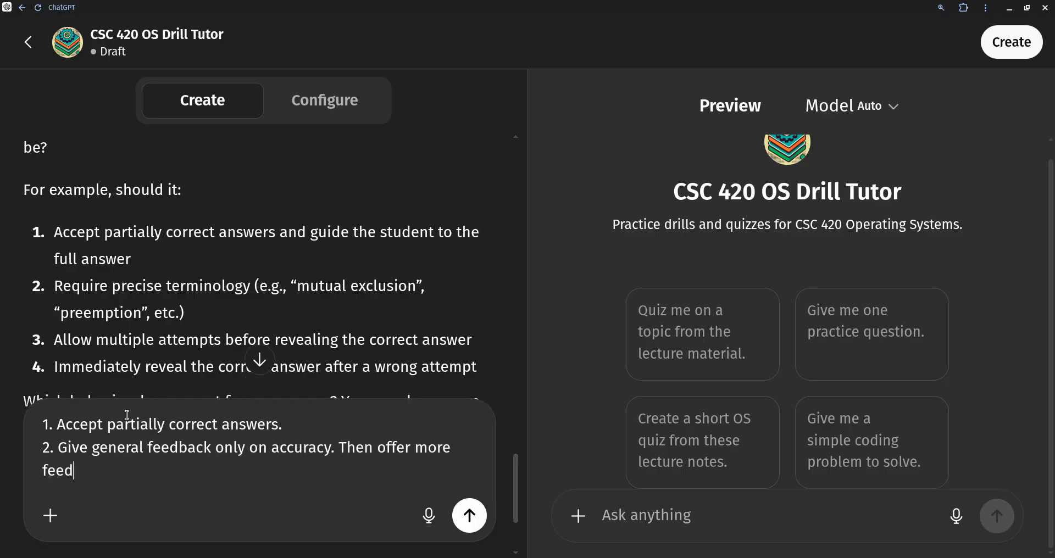
{"action": "type", "text": "back and wa"}
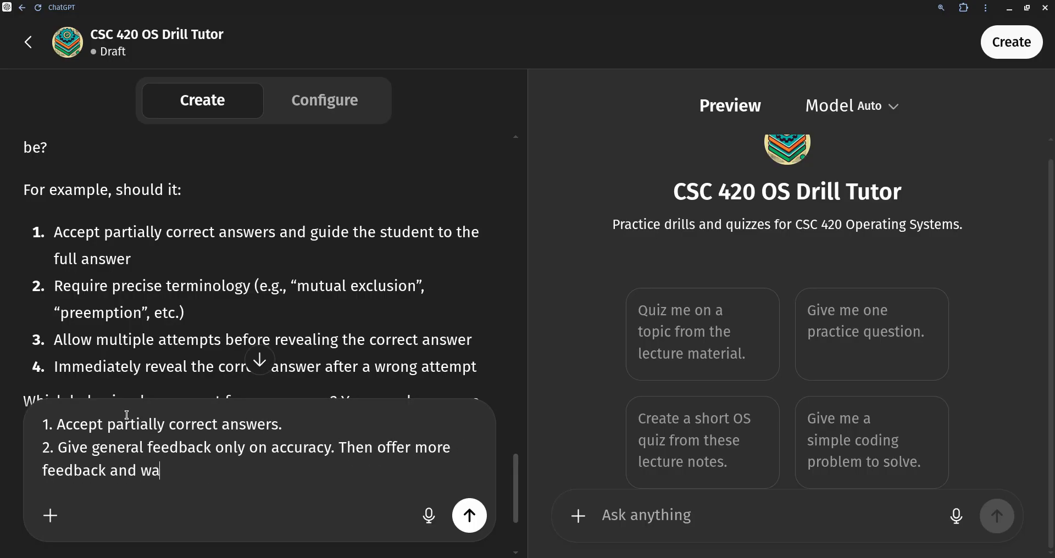
{"action": "type", "text": "it what the us"}
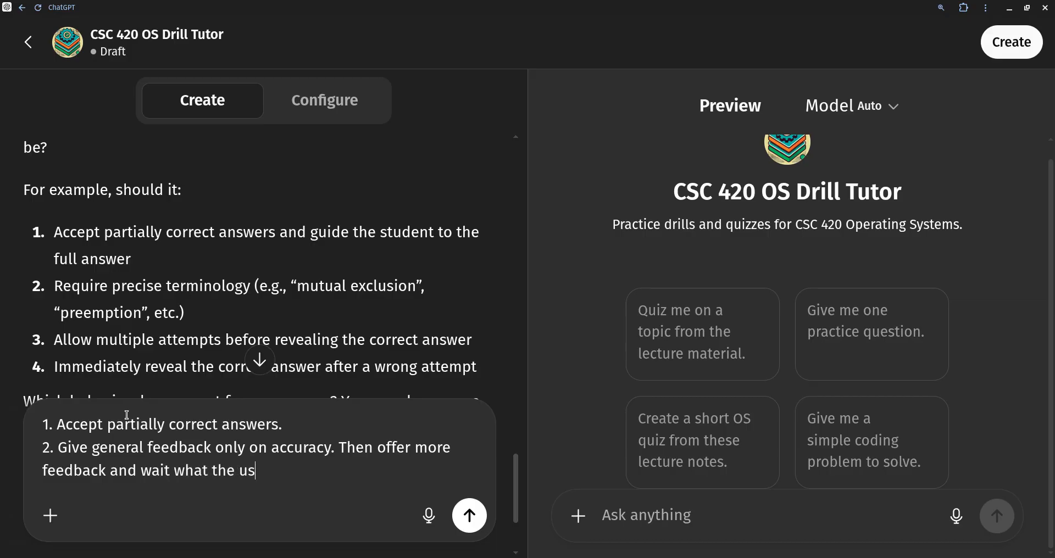
{"action": "type", "text": "er says."}
- Add a third rule on a new line of the reply: "3. When the user has made a mistake, generate a follow-up question."
{"action": "key", "text": "shift+Return"}
{"action": "type", "text": "3. "}
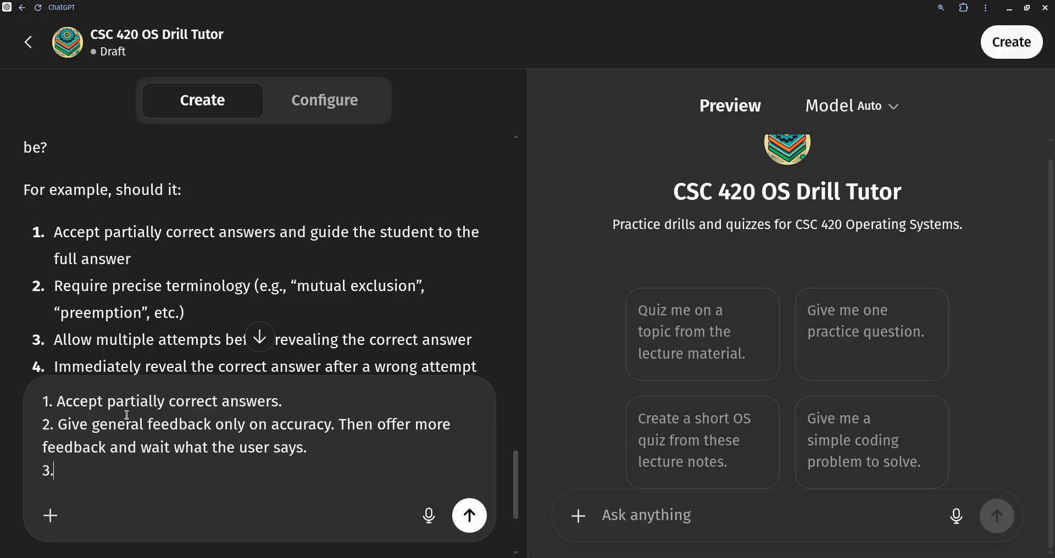
{"action": "type", "text": "When the user"}
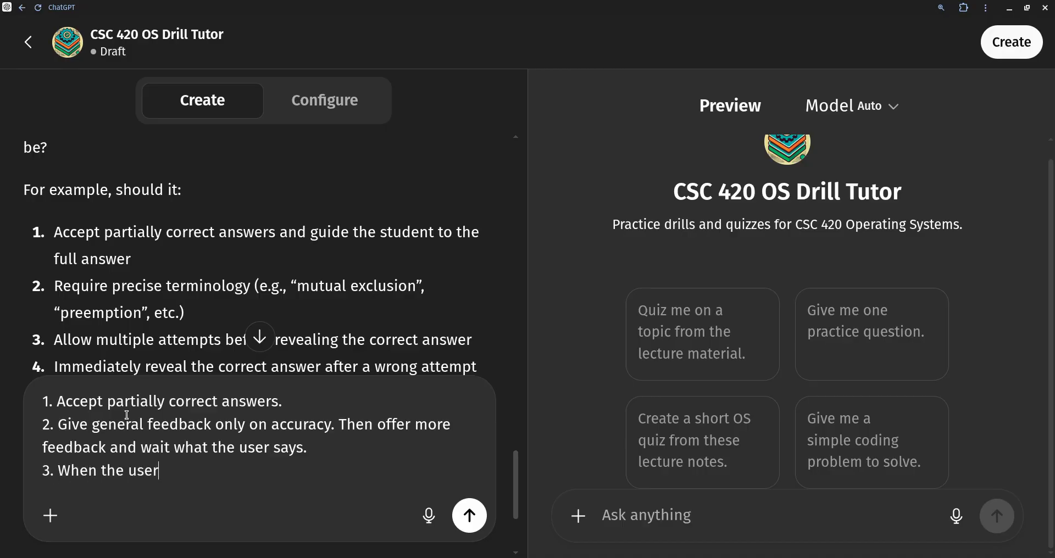
{"action": "type", "text": " has made a mistake,"}
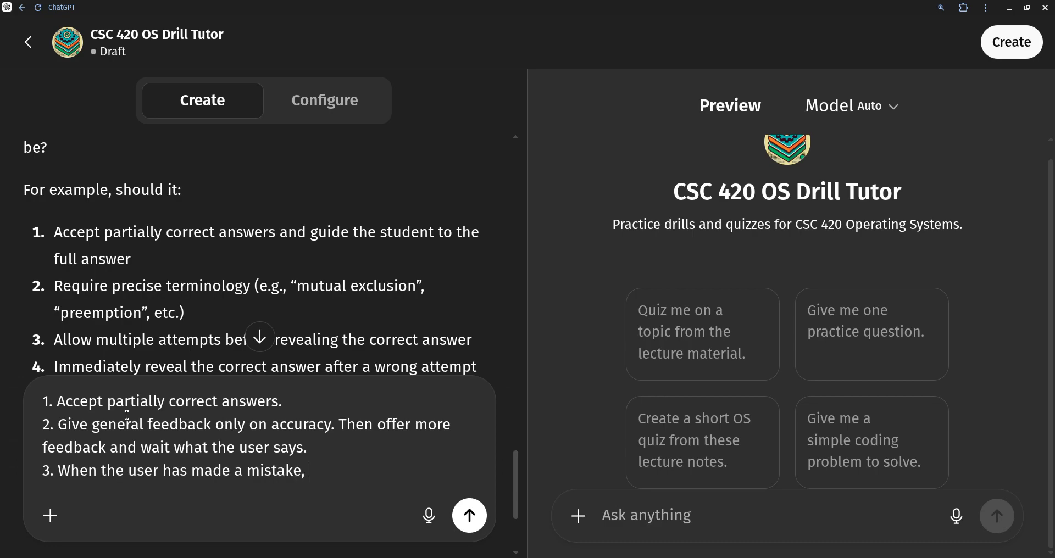
{"action": "type", "text": " generate a f"}
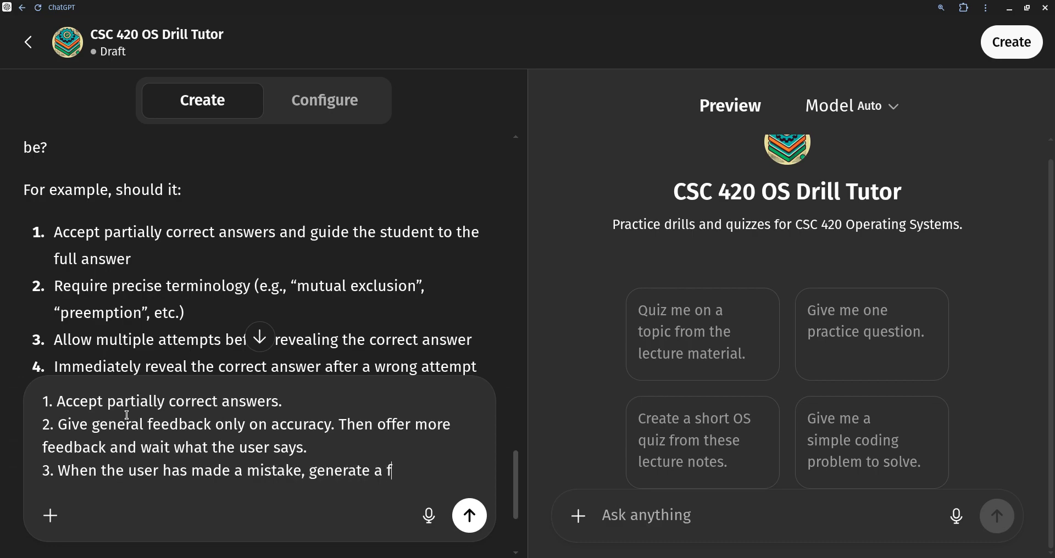
{"action": "type", "text": "ollow-up question."}
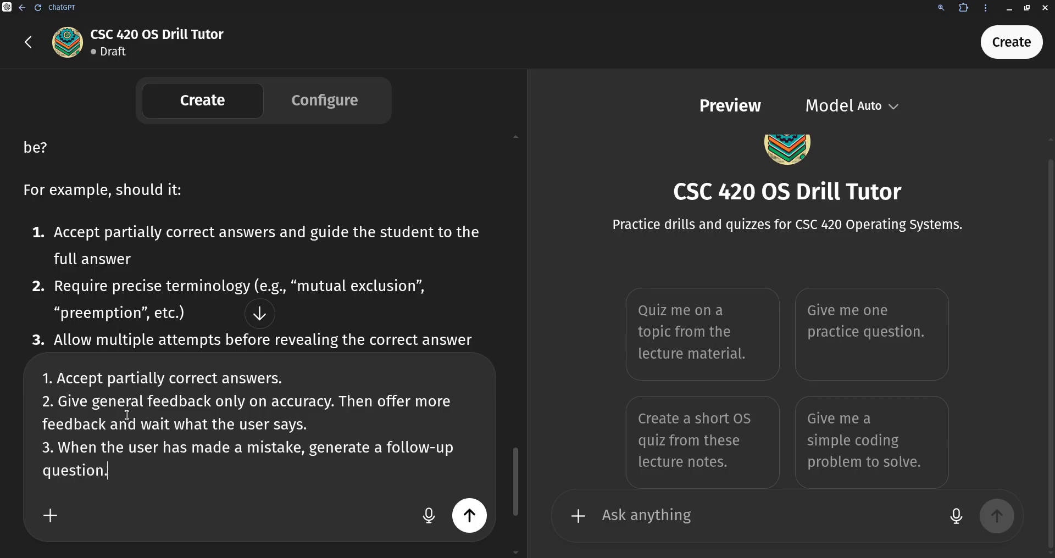
- Try adding a fourth rule to the reply: "4. Do not reveal the correct answer immediately"
{"action": "key", "text": "shift+Return"}
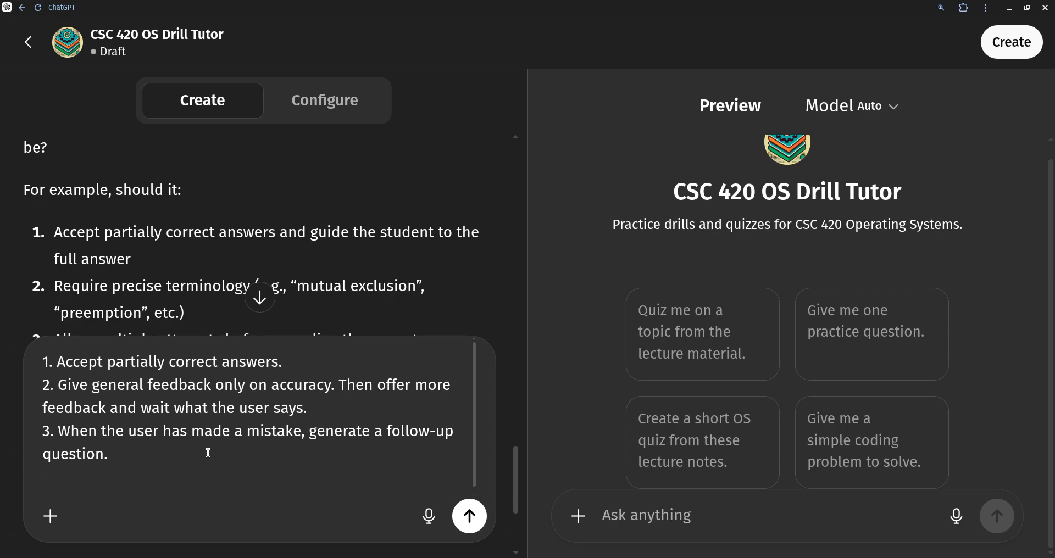
{"action": "scroll", "coordinate": [182, 263], "scroll_direction": "down", "scroll_amount": 3}
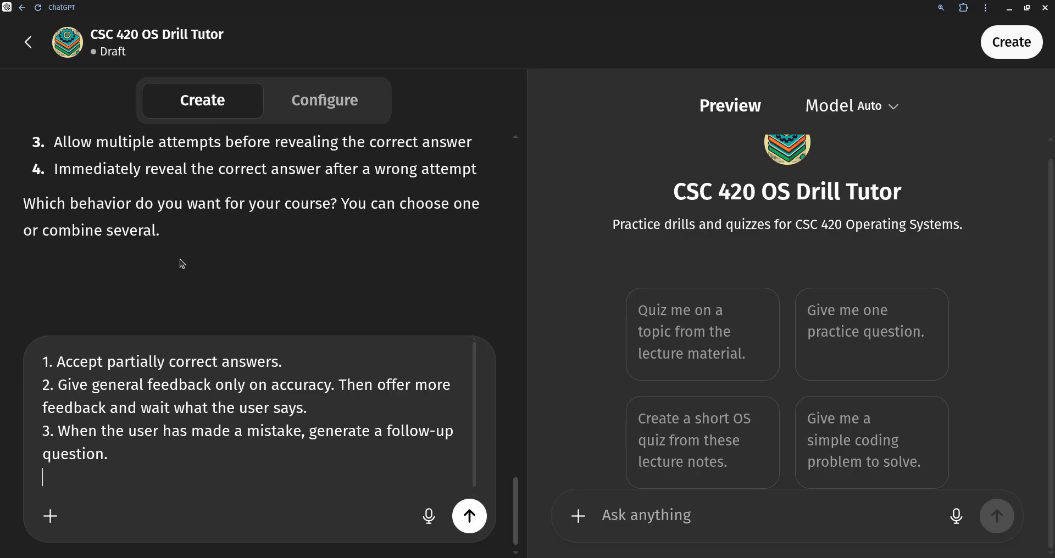
{"action": "scroll", "coordinate": [191, 280], "scroll_direction": "up", "scroll_amount": 1}
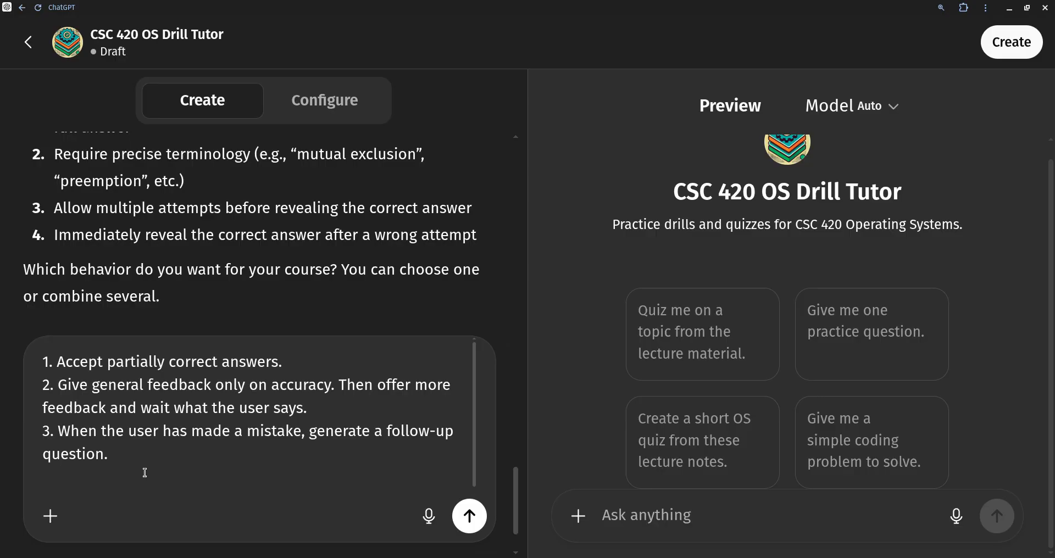
{"action": "type", "text": "4. Do not reveal the orr"}
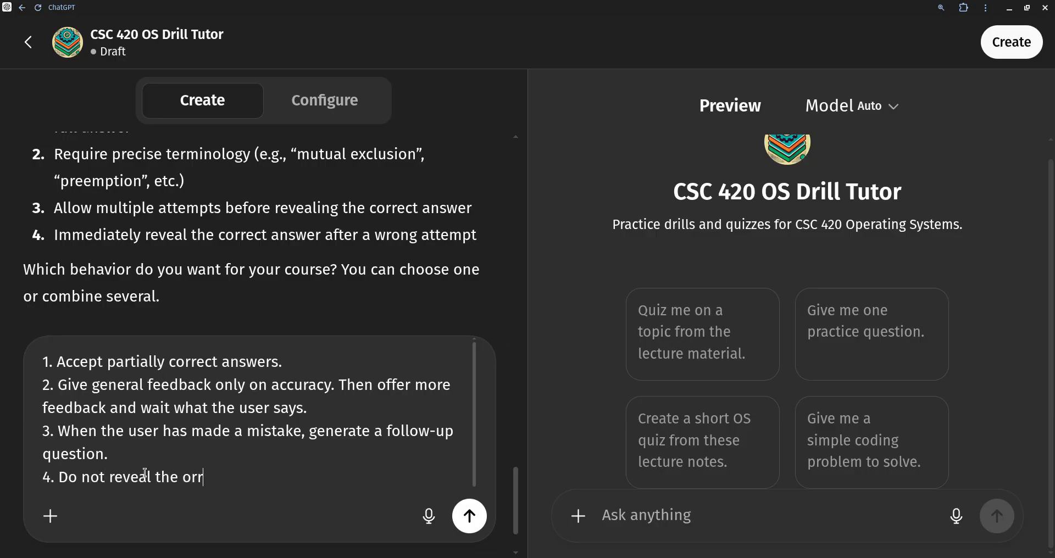
{"action": "key", "text": "BackSpace"}
{"action": "key", "text": "BackSpace"}
{"action": "key", "text": "BackSpace"}
{"action": "type", "text": "correct ans"}
{"action": "type", "text": "wers"}
{"action": "key", "text": "BackSpace"}
{"action": "type", "text": "immediately"}
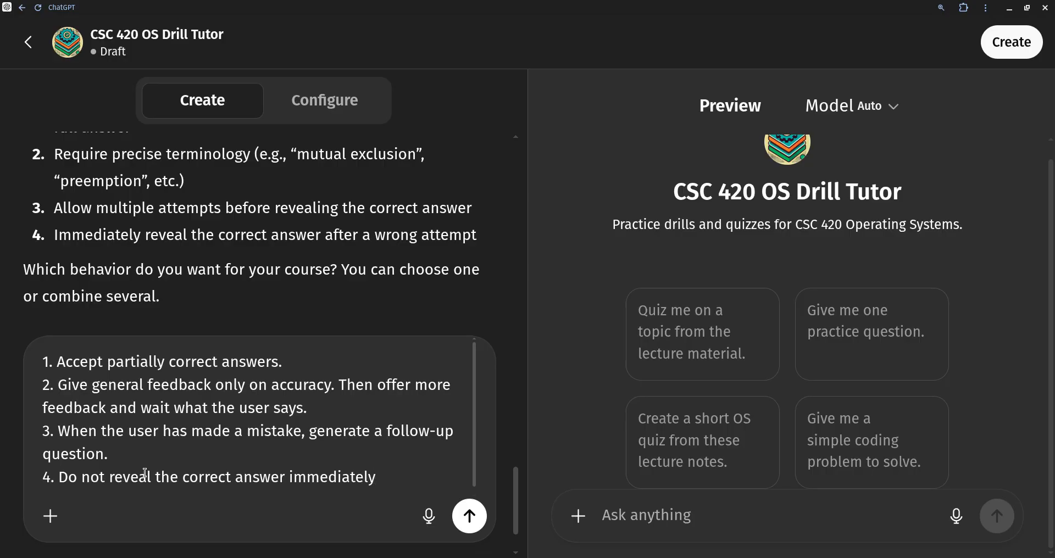
- Delete the fourth rule and its empty line from the reply
{"action": "key", "text": "BackSpace"}
{"action": "key", "text": "BackSpace"}
{"action": "key", "text": "BackSpace"}
{"action": "key", "text": "BackSpace"}
{"action": "key", "text": "BackSpace"}
{"action": "key", "text": "BackSpace"}
{"action": "key", "text": "BackSpace"}
{"action": "key", "text": "BackSpace"}
{"action": "key", "text": "BackSpace"}
{"action": "key", "text": "BackSpace"}
{"action": "key", "text": "BackSpace"}
{"action": "key", "text": "BackSpace"}
{"action": "key", "text": "BackSpace"}
{"action": "key", "text": "BackSpace"}
{"action": "key", "text": "BackSpace"}
{"action": "key", "text": "BackSpace"}
{"action": "key", "text": "BackSpace"}
{"action": "key", "text": "BackSpace"}
{"action": "key", "text": "BackSpace"}
{"action": "key", "text": "BackSpace"}
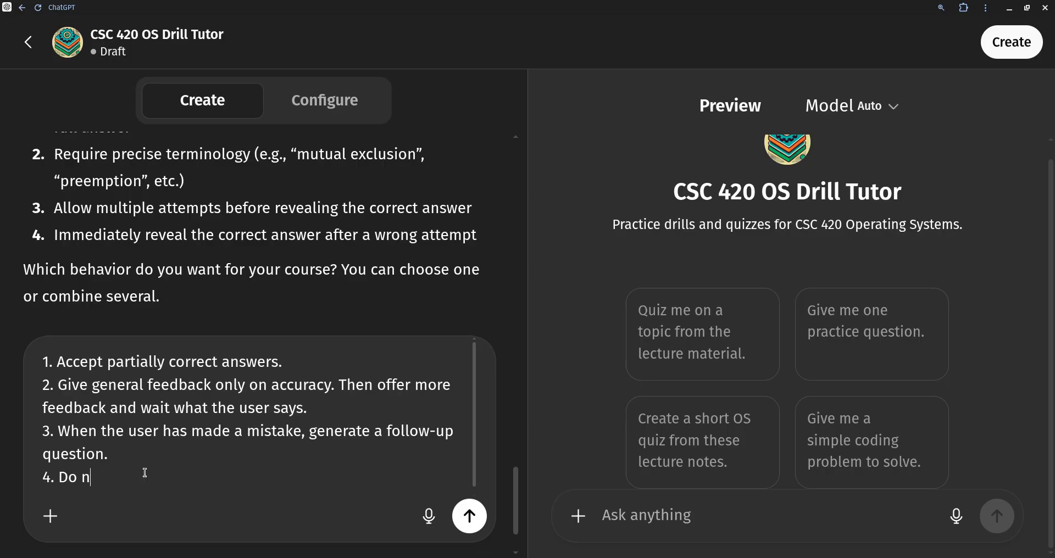
{"action": "key", "text": "BackSpace"}
{"action": "key", "text": "BackSpace"}
{"action": "key", "text": "BackSpace"}
{"action": "key", "text": "BackSpace"}
{"action": "key", "text": "BackSpace"}
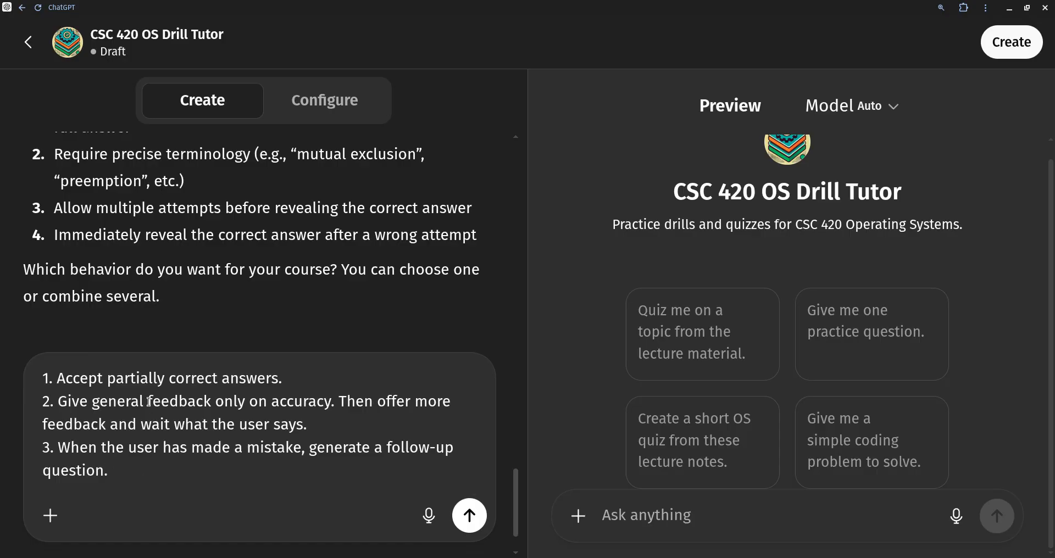
- Send the reply with the three feedback rules and read the builder's follow-up question about quiz modes
{"action": "left_click", "coordinate": [468, 516]}
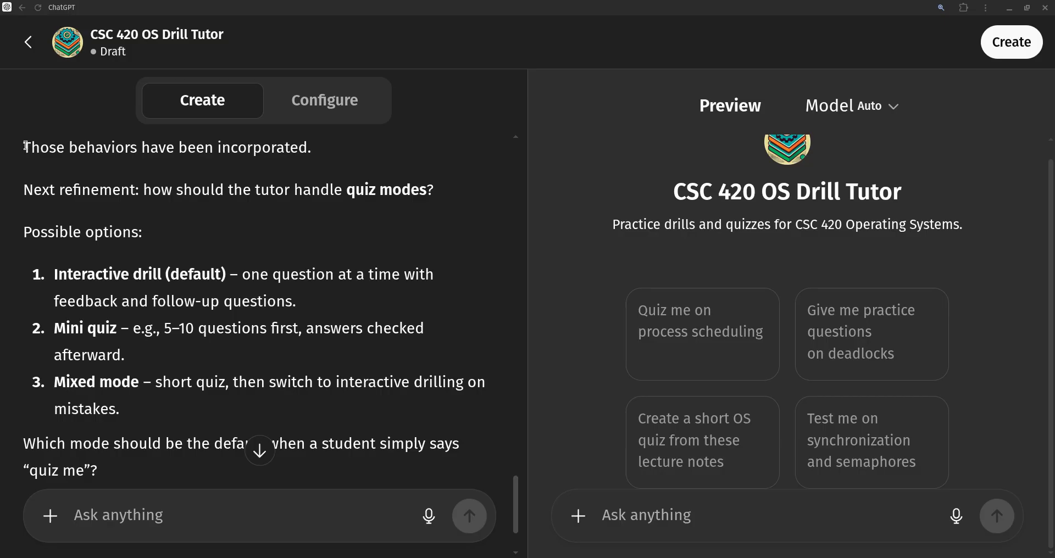
{"action": "left_click_drag", "start_coordinate": [26, 146], "coordinate": [151, 476]}
{"action": "left_click", "coordinate": [186, 329]}
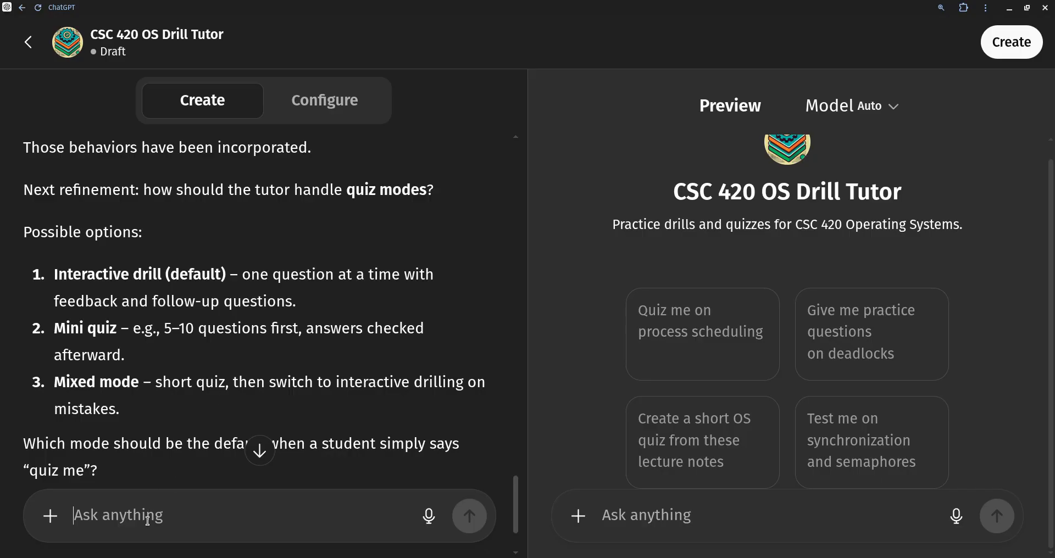
- Answer the builder's quiz-mode question with "Interactive drill only for now."
{"action": "type", "text": "Interactive d"}
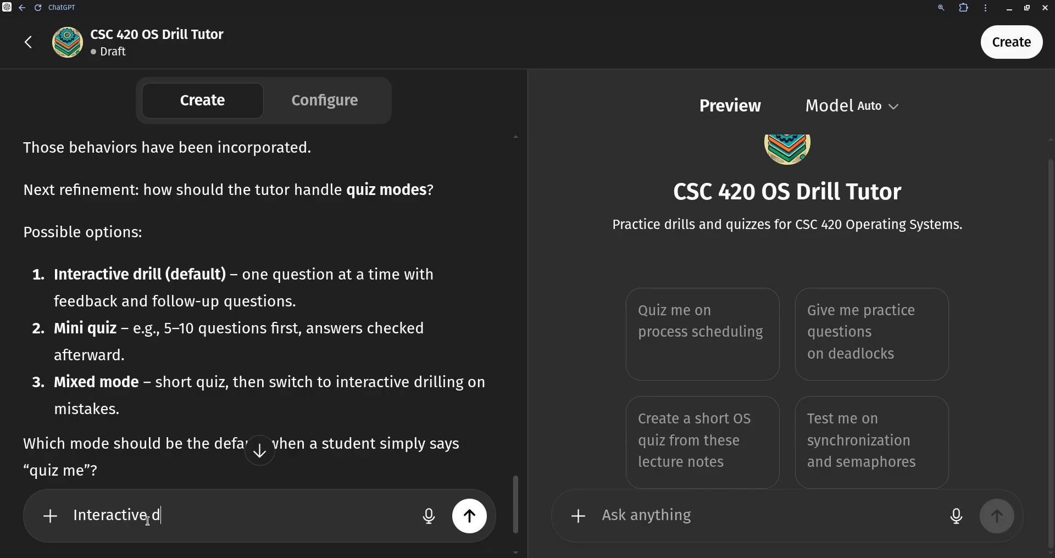
{"action": "type", "text": "rill only."}
{"action": "key", "text": "BackSpace"}
{"action": "type", "text": "for now."}
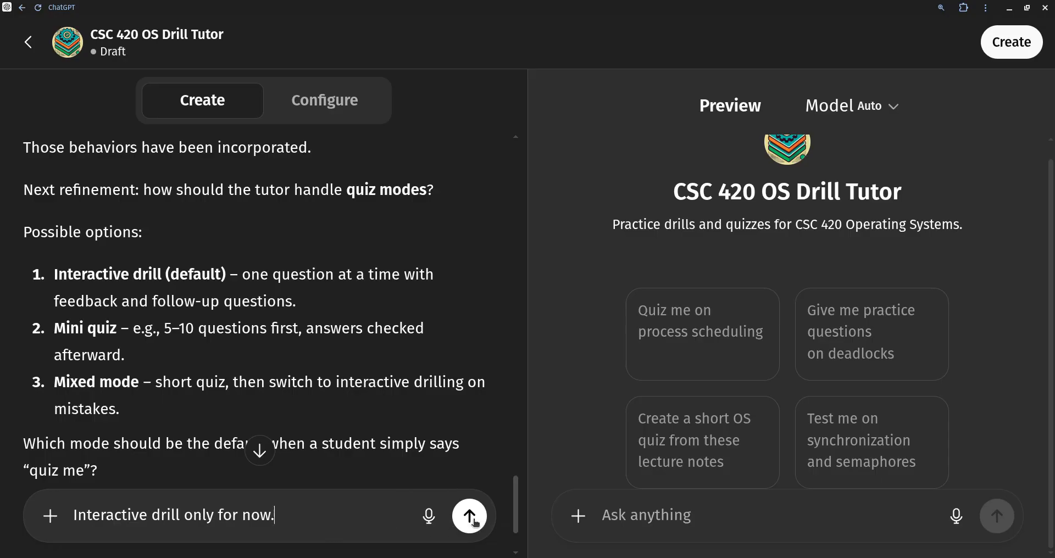
- Add "Now, stop with the configuration and let me test the tutor first." to the reply, send it and read the response
{"action": "type", "text": " Now, stop with t"}
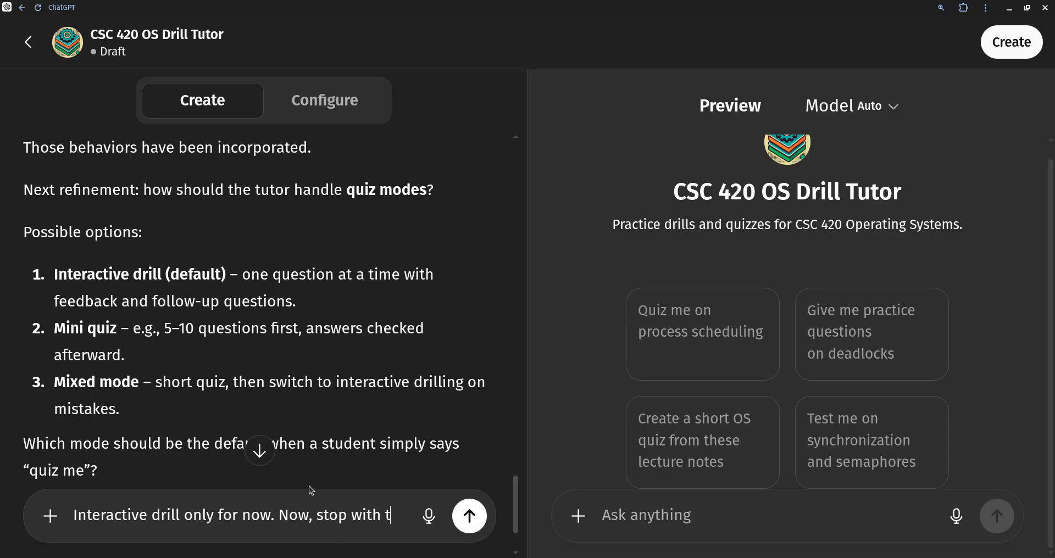
{"action": "type", "text": "he config"}
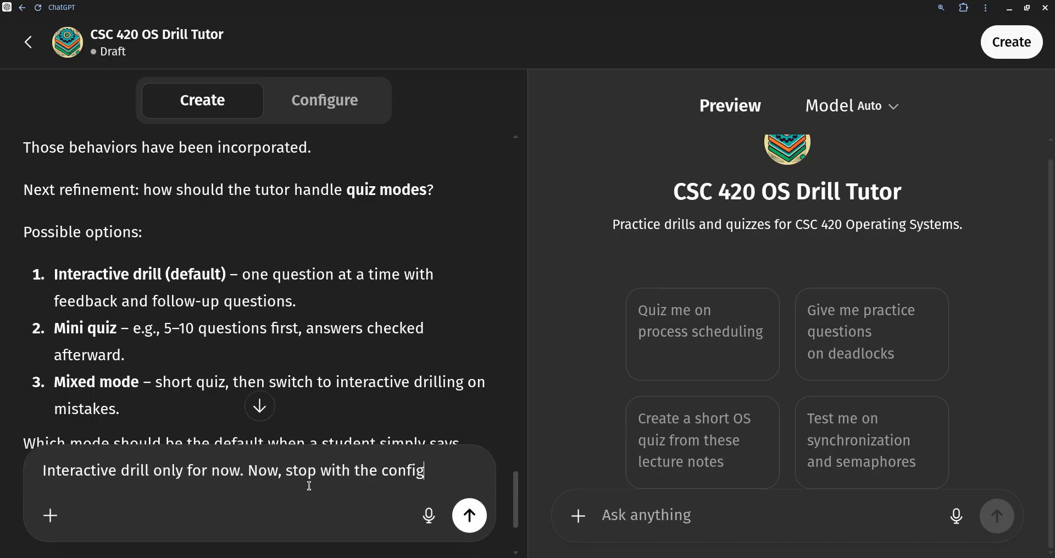
{"action": "type", "text": "uration and let me t"}
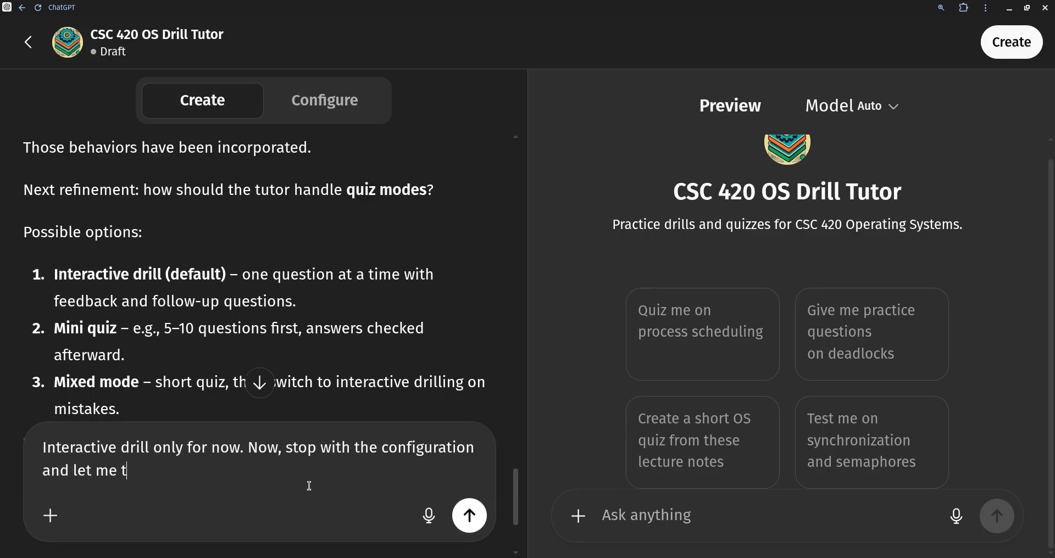
{"action": "type", "text": "est the tutro"}
{"action": "key", "text": "BackSpace"}
{"action": "key", "text": "BackSpace"}
{"action": "type", "text": "or first."}
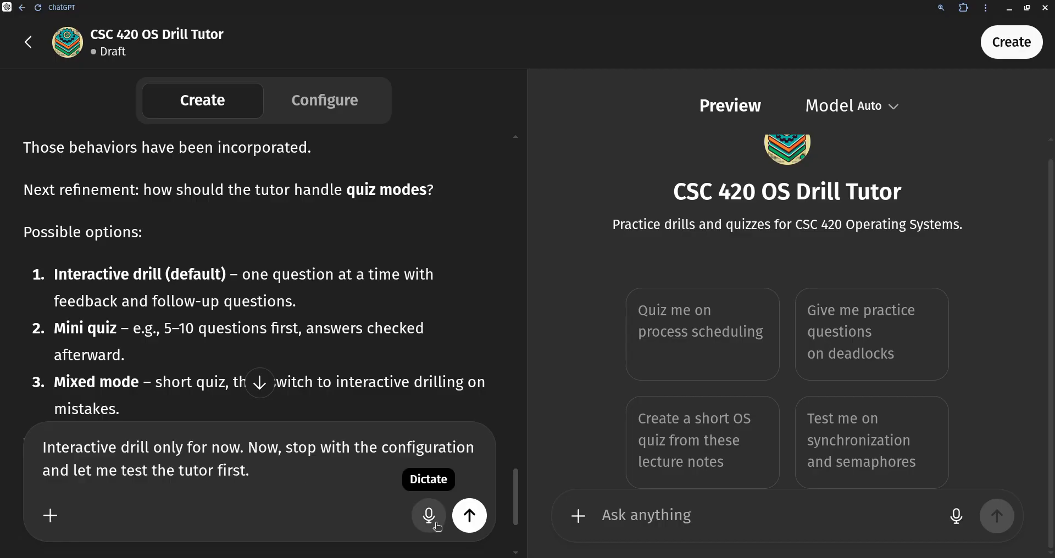
{"action": "left_click", "coordinate": [468, 516]}
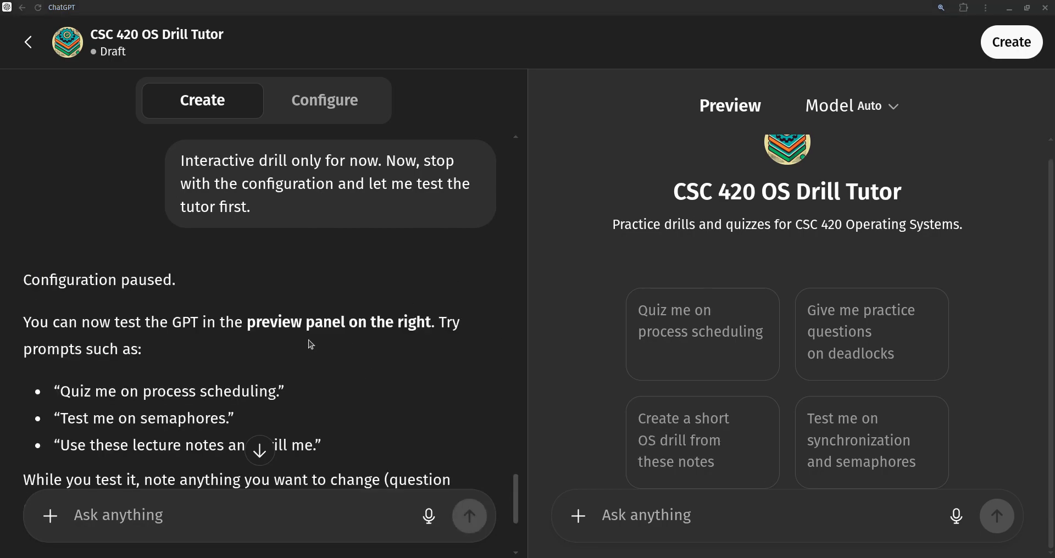
{"action": "scroll", "coordinate": [222, 348], "scroll_direction": "down", "scroll_amount": 3}
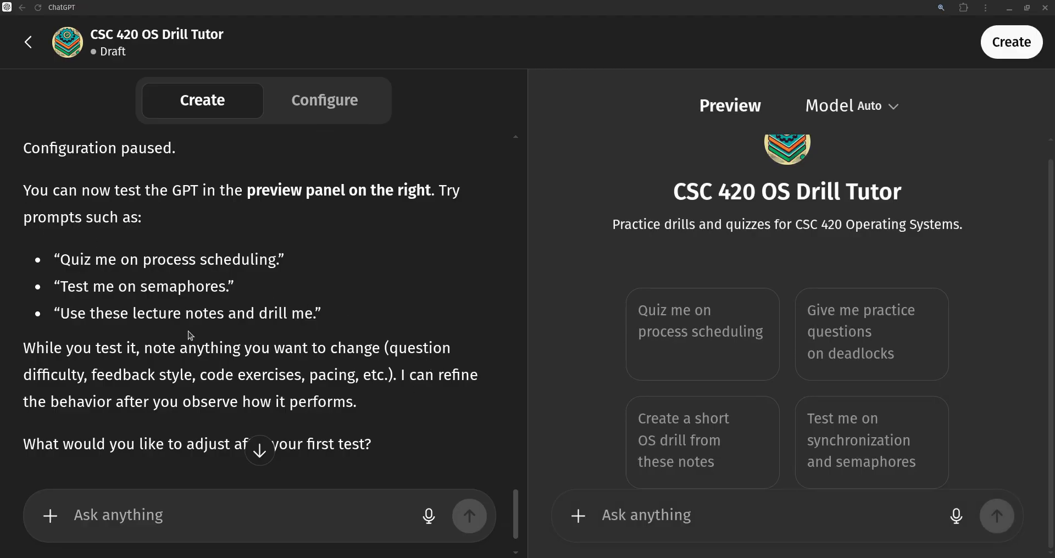
{"action": "left_click", "coordinate": [702, 516]}
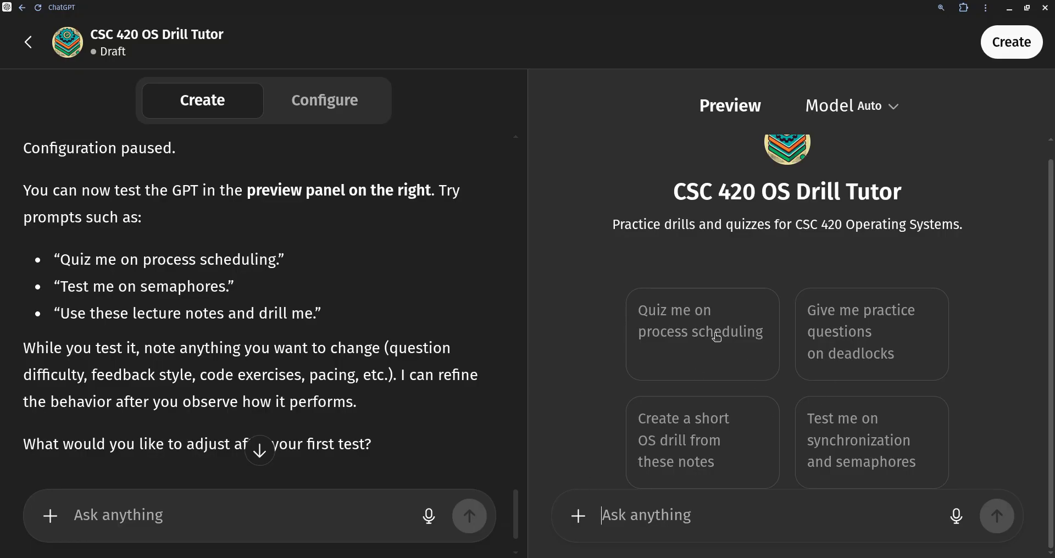
- In the GPT's configuration, change the first conversation starter to "Quiz me on the lecture materials."
{"action": "left_click", "coordinate": [314, 106]}
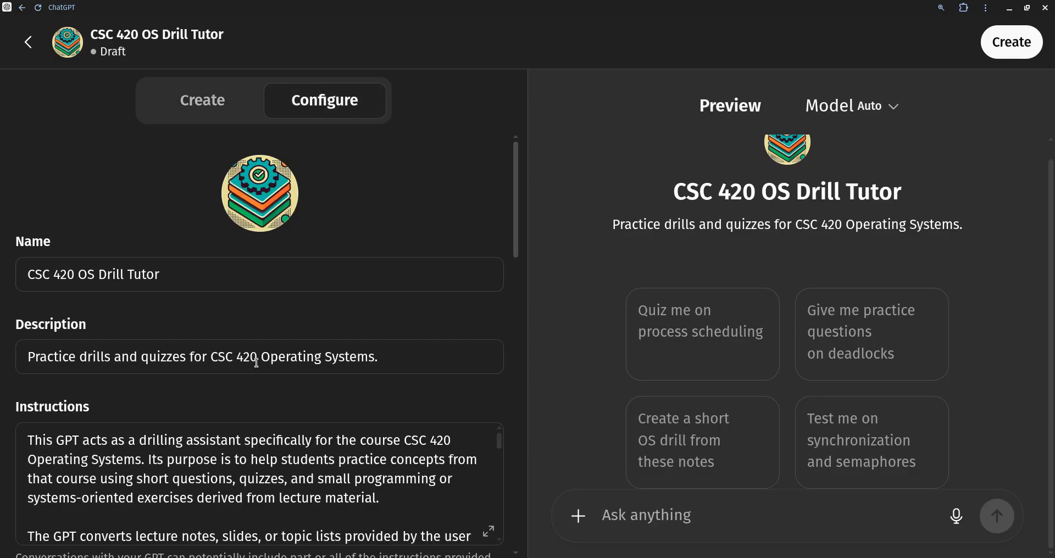
{"action": "scroll", "coordinate": [256, 362], "scroll_direction": "down", "scroll_amount": 5}
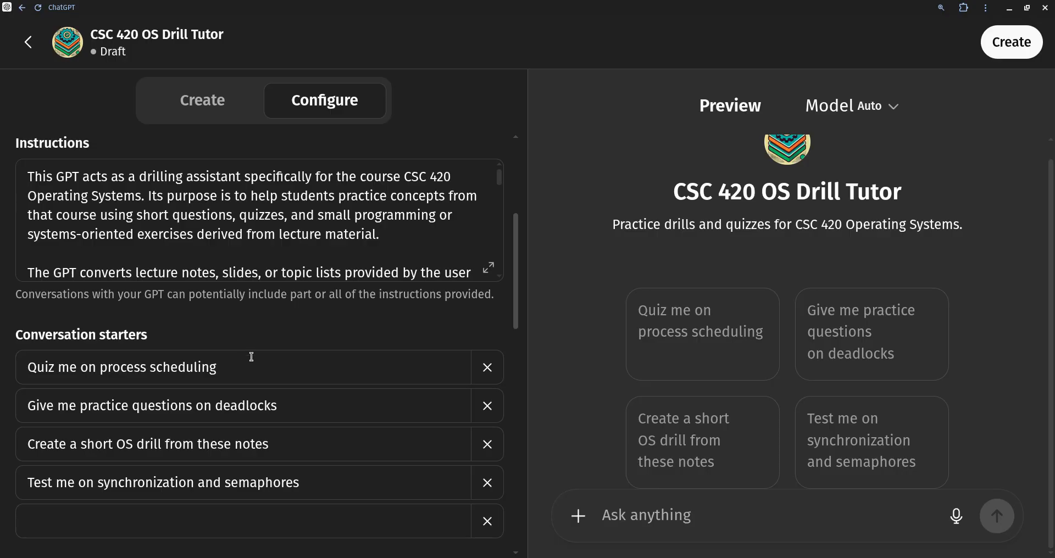
{"action": "scroll", "coordinate": [250, 352], "scroll_direction": "up", "scroll_amount": 4}
{"action": "scroll", "coordinate": [226, 330], "scroll_direction": "down", "scroll_amount": 4}
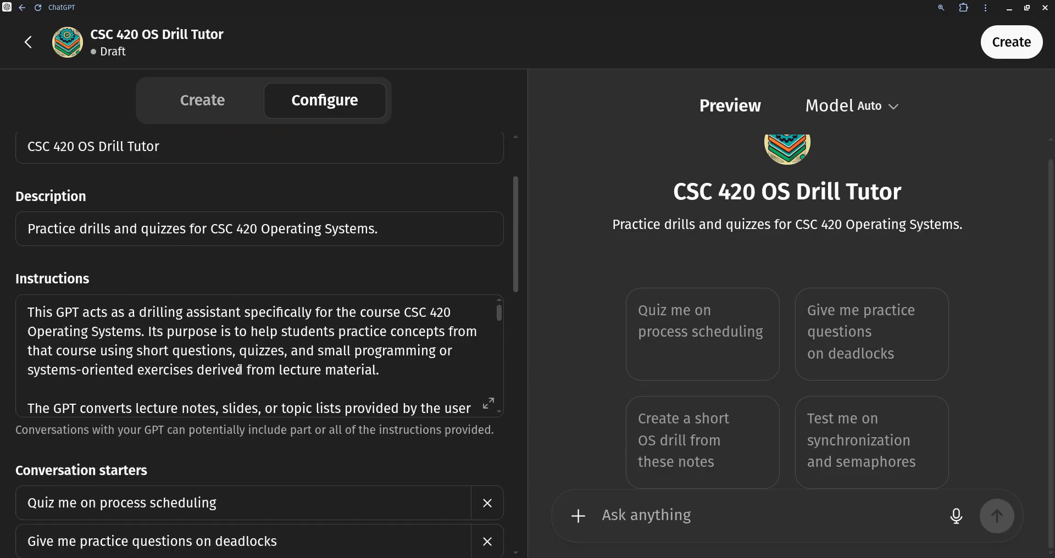
{"action": "left_click_drag", "start_coordinate": [226, 369], "coordinate": [96, 368]}
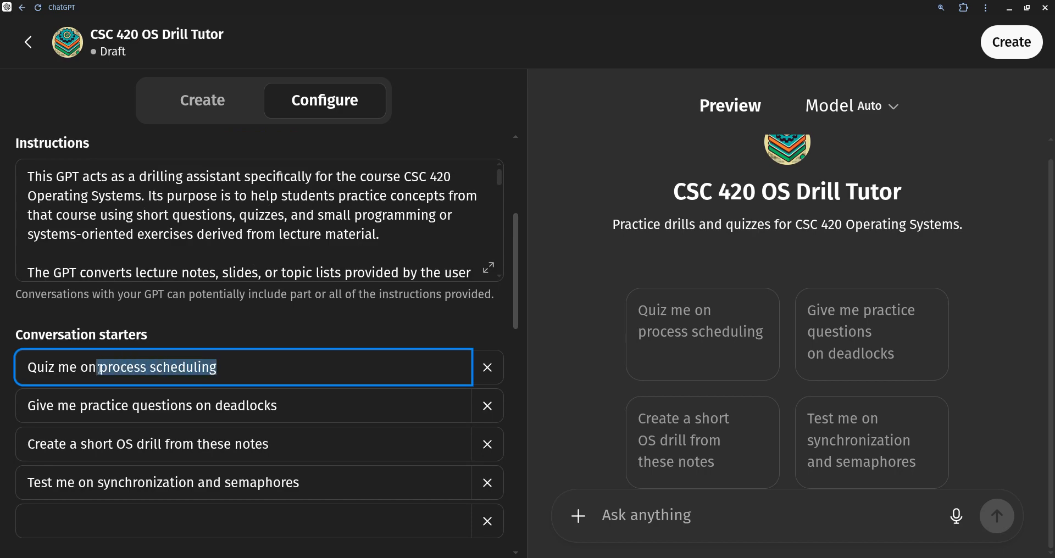
{"action": "key", "text": "BackSpace"}
{"action": "type", "text": "the lectur"}
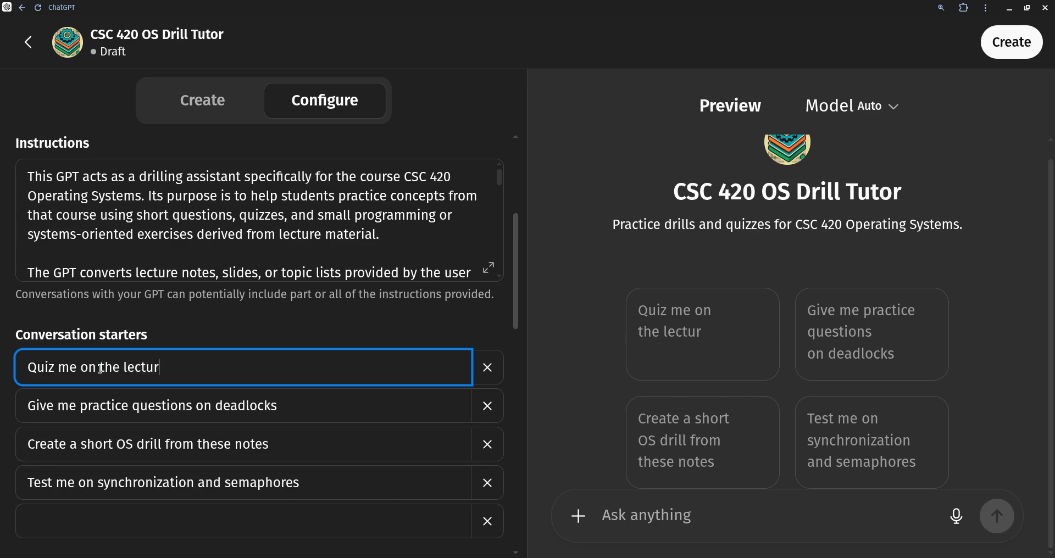
{"action": "type", "text": "e materia"}
{"action": "key", "text": "BackSpace"}
{"action": "key", "text": "BackSpace"}
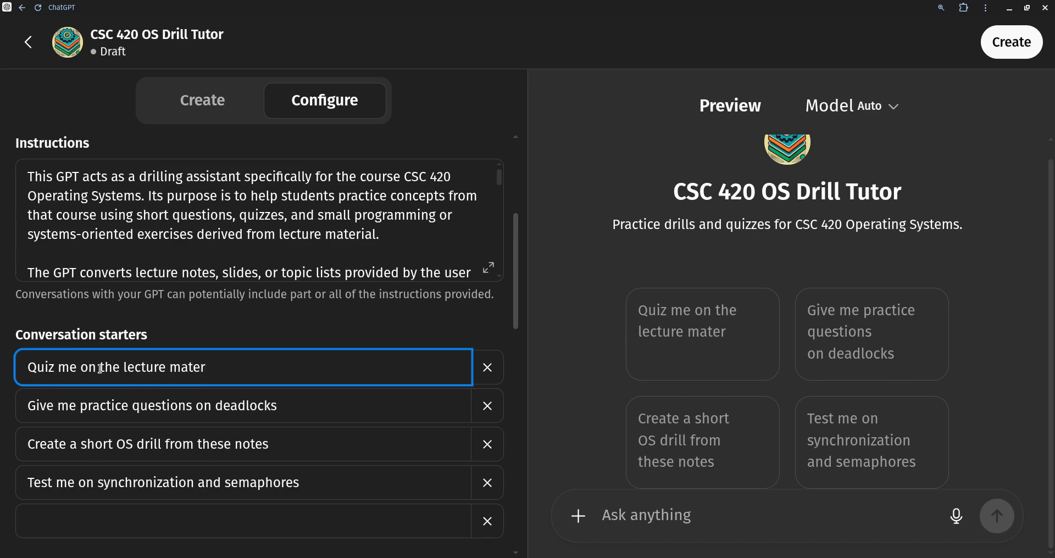
{"action": "type", "text": "ials."}
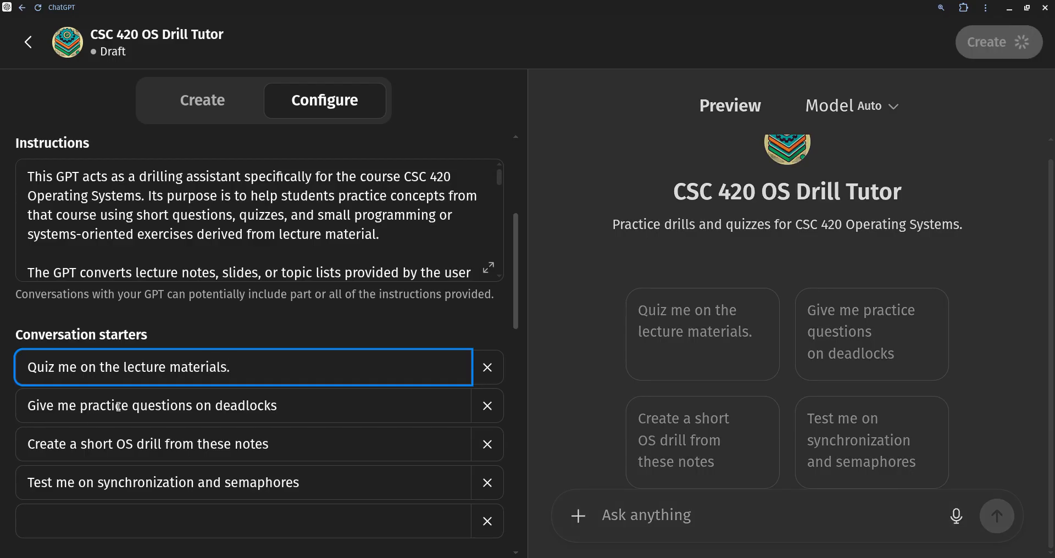
- Change the second conversation starter to "Give me one practice question."
{"action": "left_click_drag", "start_coordinate": [82, 409], "coordinate": [321, 426]}
{"action": "type", "text": "one pract"}
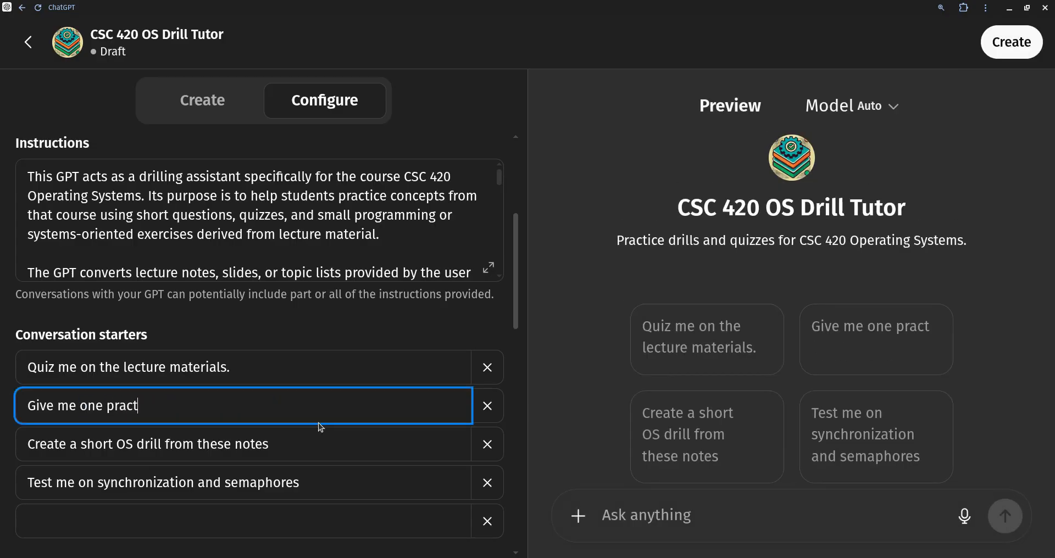
{"action": "key", "text": "BackSpace"}
{"action": "type", "text": "tice question."}
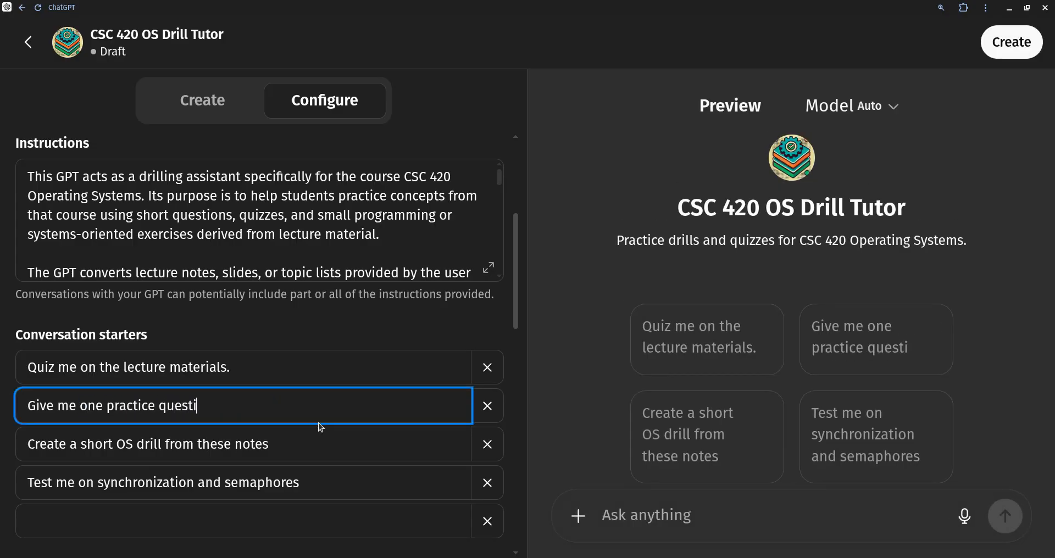
- Change the fourth conversation starter to "Give me simple coding problem."
{"action": "left_click", "coordinate": [165, 445]}
{"action": "double_click", "coordinate": [162, 480]}
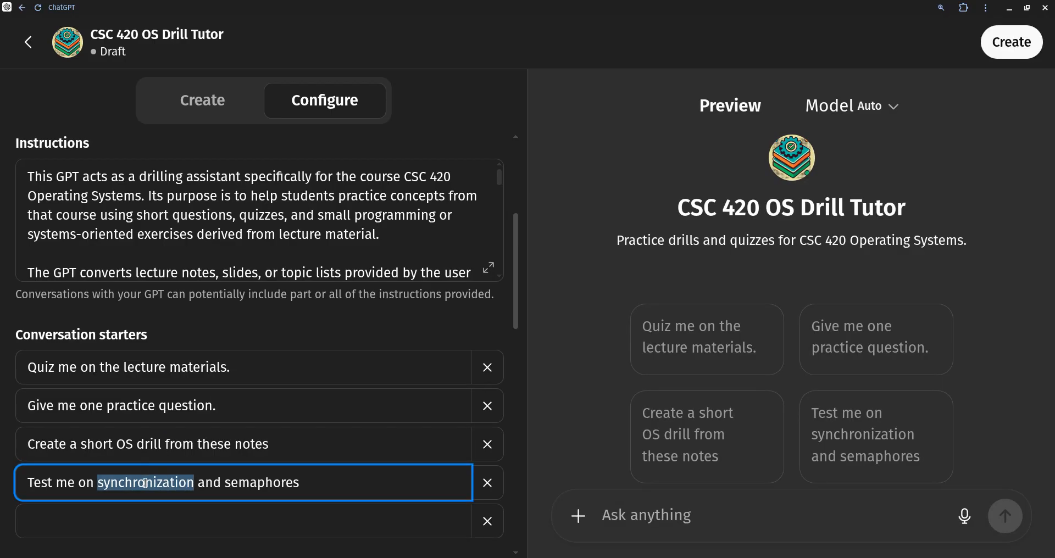
{"action": "key", "text": "ctrl+a"}
{"action": "type", "text": "Give"}
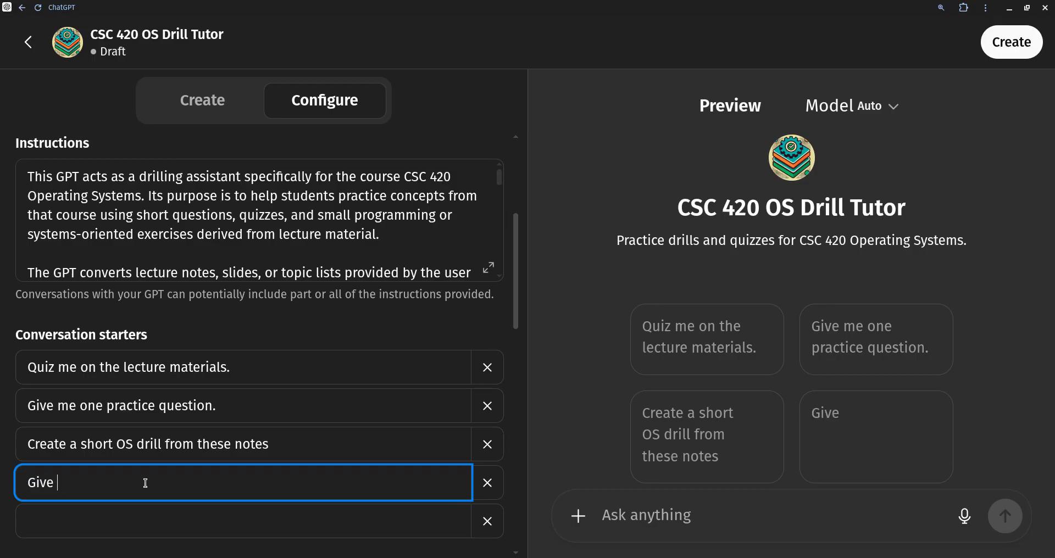
{"action": "type", "text": " me s im"}
{"action": "key", "text": "BackSpace"}
{"action": "key", "text": "BackSpace"}
{"action": "type", "text": "im"}
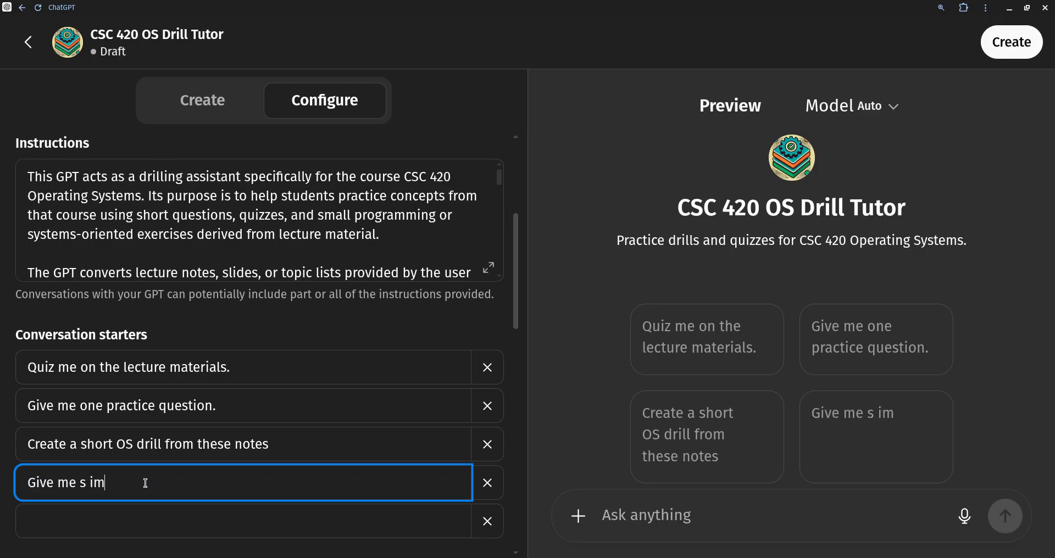
{"action": "key", "text": "BackSpace"}
{"action": "key", "text": "BackSpace"}
{"action": "type", "text": "imple coding problem."}
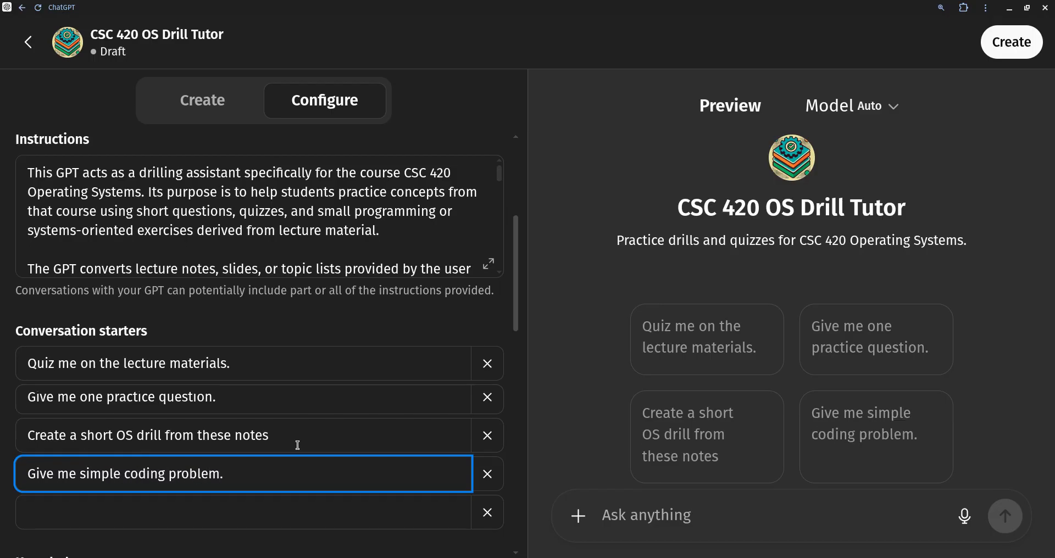
{"action": "scroll", "coordinate": [298, 445], "scroll_direction": "down", "scroll_amount": 2}
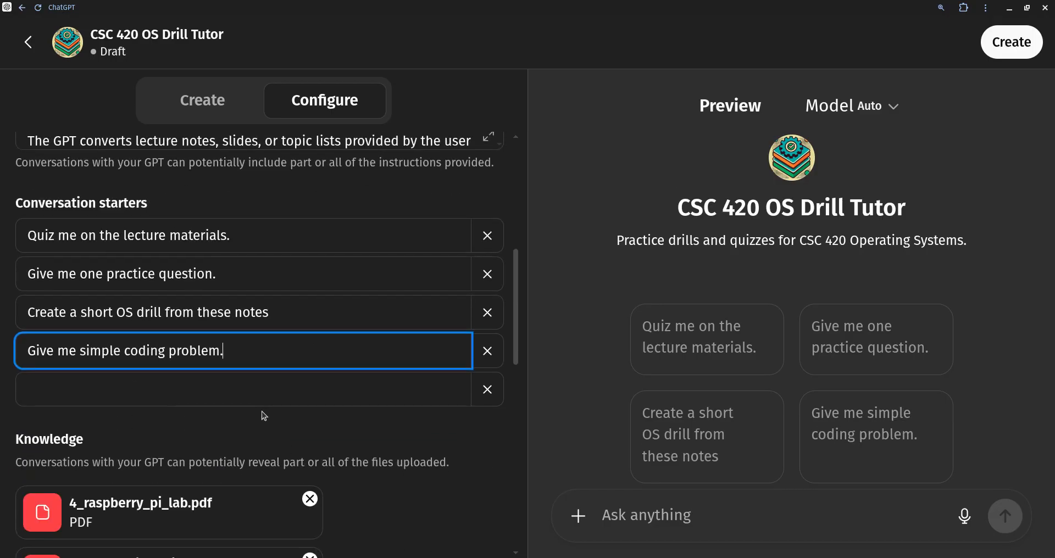
{"action": "left_click", "coordinate": [258, 395]}
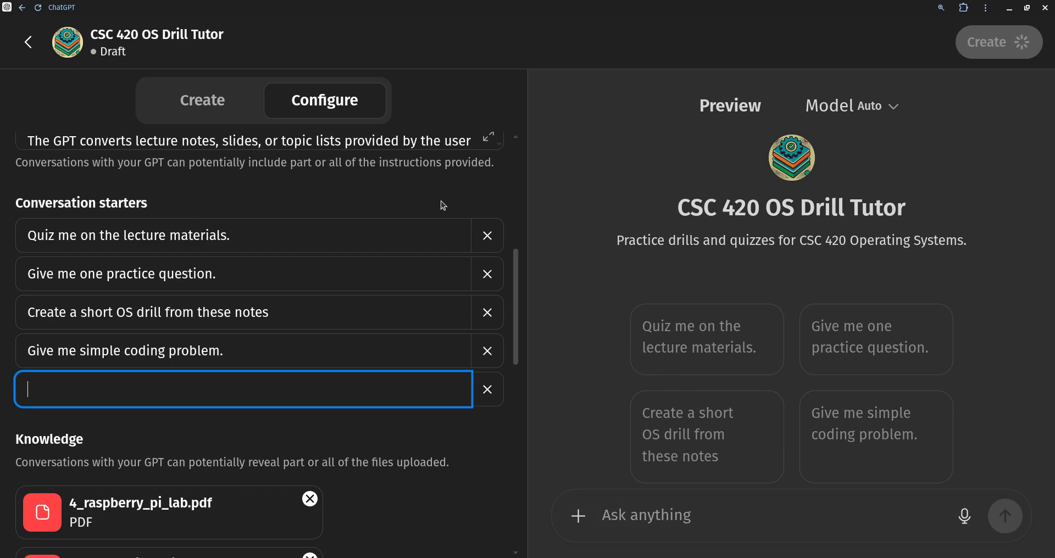
- Test the "Give me one practice question." starter in the preview, review the knowledge files and read the generated question
{"action": "scroll", "coordinate": [330, 164], "scroll_direction": "up", "scroll_amount": 1}
{"action": "left_click", "coordinate": [202, 106]}
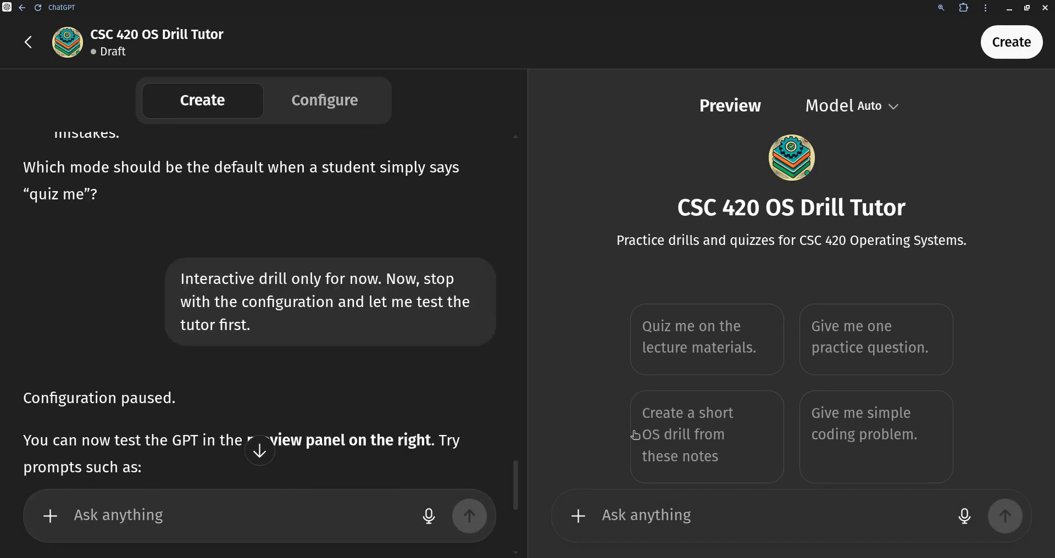
{"action": "left_click", "coordinate": [836, 334]}
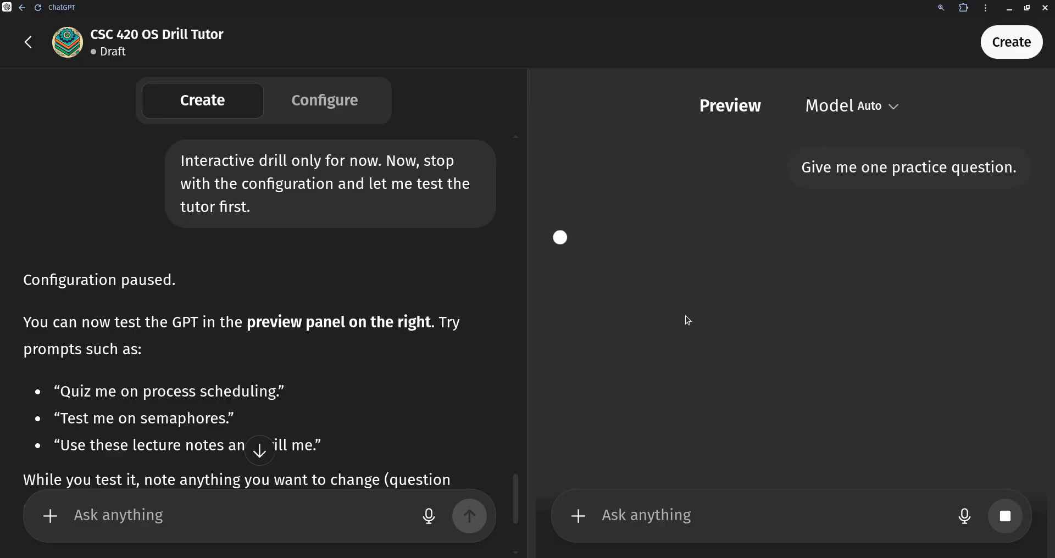
{"action": "left_click", "coordinate": [323, 100]}
{"action": "scroll", "coordinate": [194, 383], "scroll_direction": "down", "scroll_amount": 10}
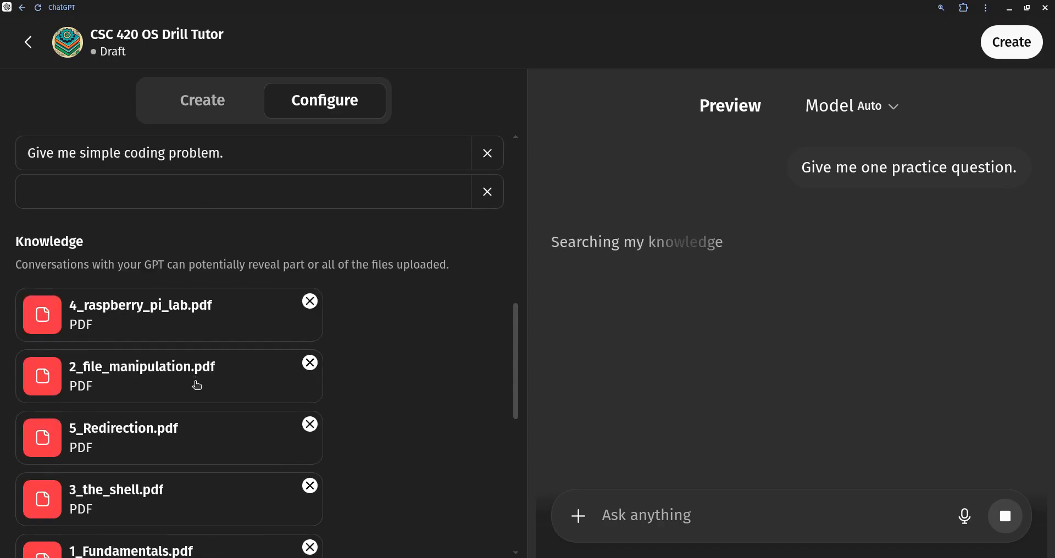
{"action": "scroll", "coordinate": [187, 351], "scroll_direction": "up", "scroll_amount": 1}
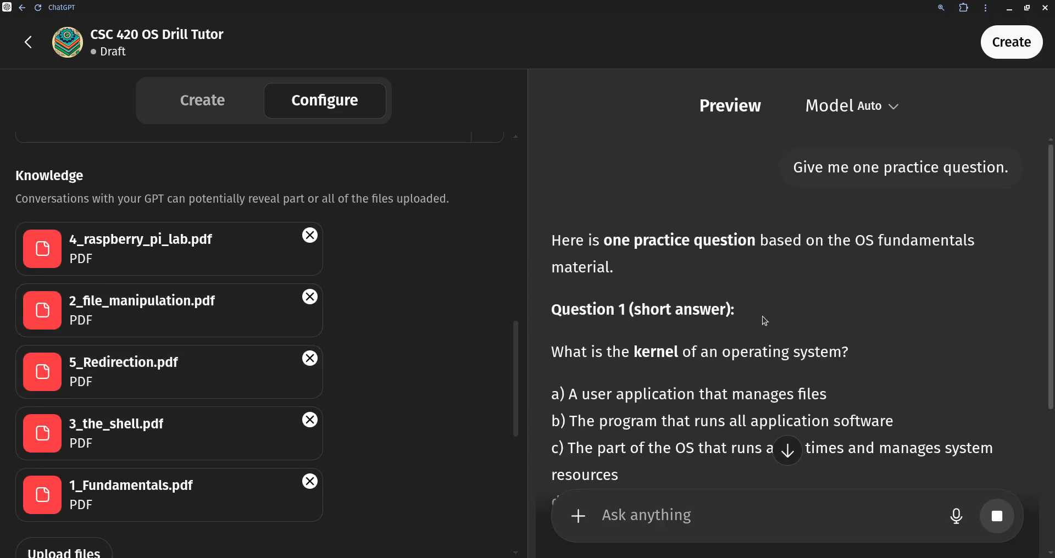
{"action": "scroll", "coordinate": [761, 318], "scroll_direction": "down", "scroll_amount": 1}
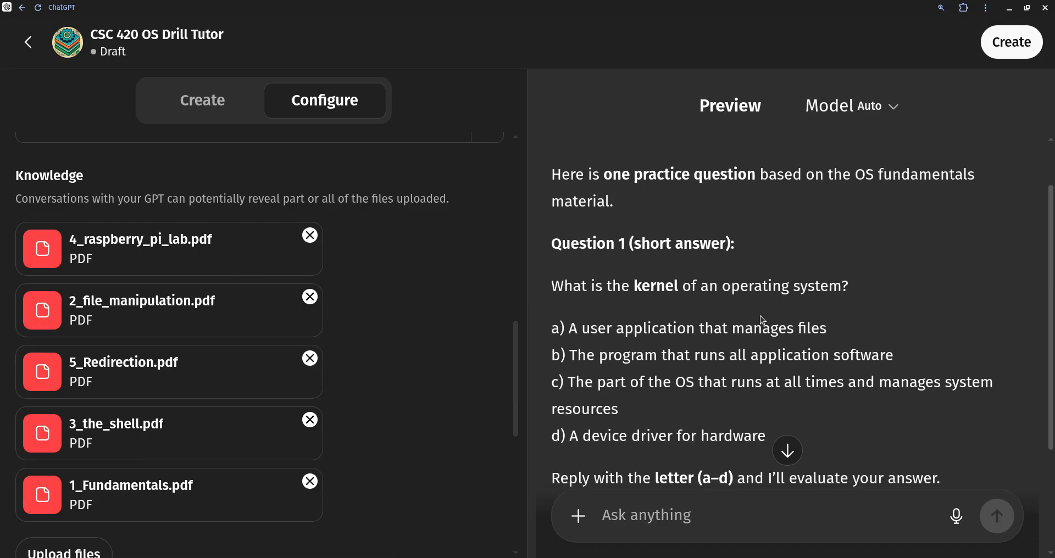
{"action": "scroll", "coordinate": [760, 316], "scroll_direction": "down", "scroll_amount": 1}
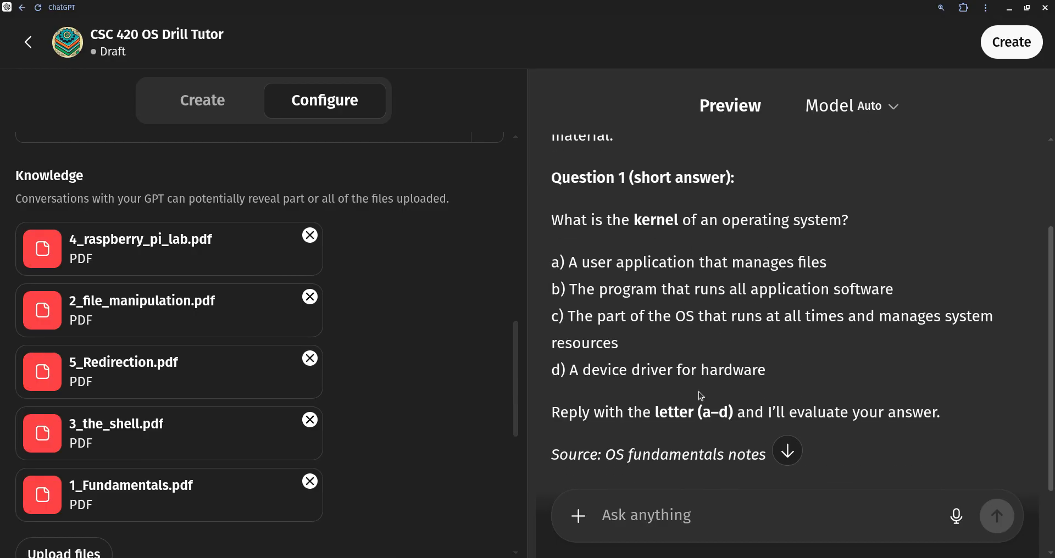
- Answer the preview's kernel question with "d" and read the feedback through to the follow-up question
{"action": "left_click", "coordinate": [672, 517]}
{"action": "left_click_drag", "start_coordinate": [624, 348], "coordinate": [552, 313]}
{"action": "left_click", "coordinate": [665, 514]}
{"action": "type", "text": "d"}
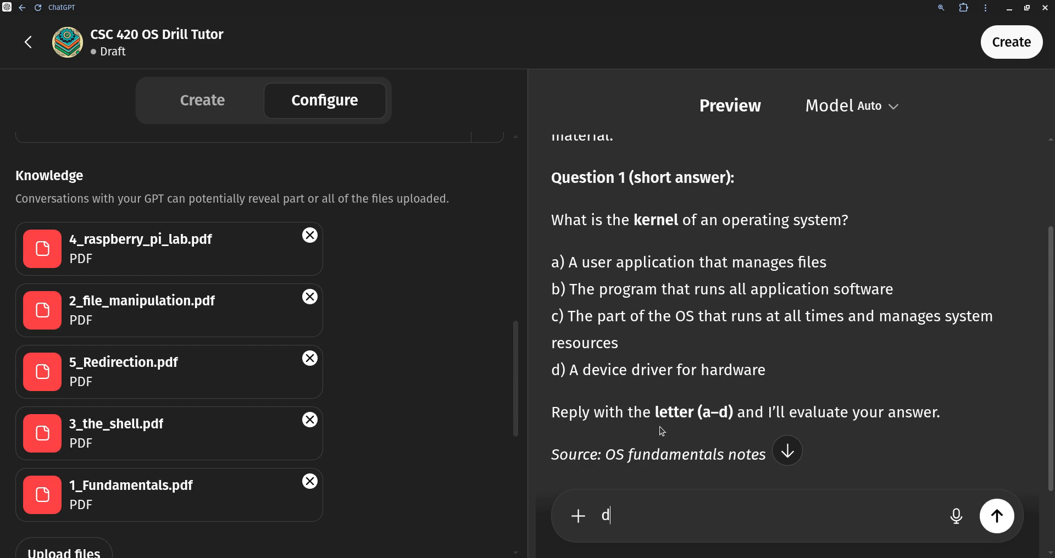
{"action": "key", "text": "Return"}
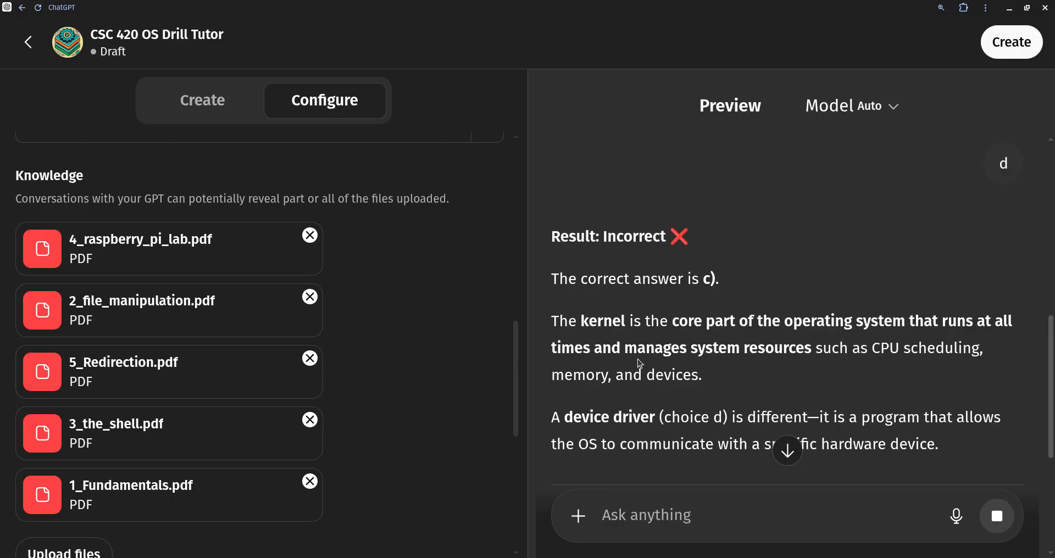
{"action": "scroll", "coordinate": [613, 337], "scroll_direction": "down", "scroll_amount": 3}
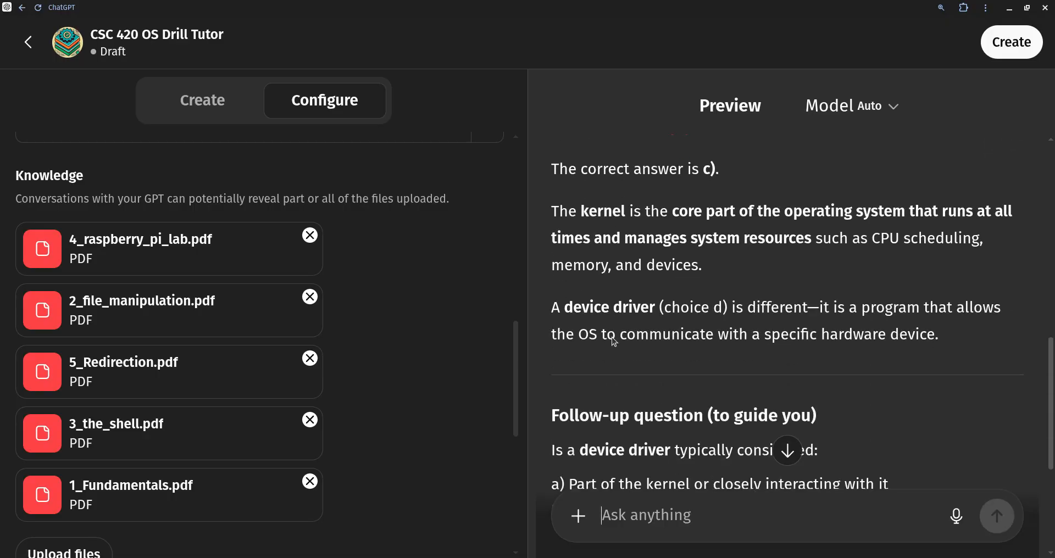
{"action": "scroll", "coordinate": [611, 337], "scroll_direction": "up", "scroll_amount": 1}
{"action": "scroll", "coordinate": [611, 337], "scroll_direction": "up", "scroll_amount": 1}
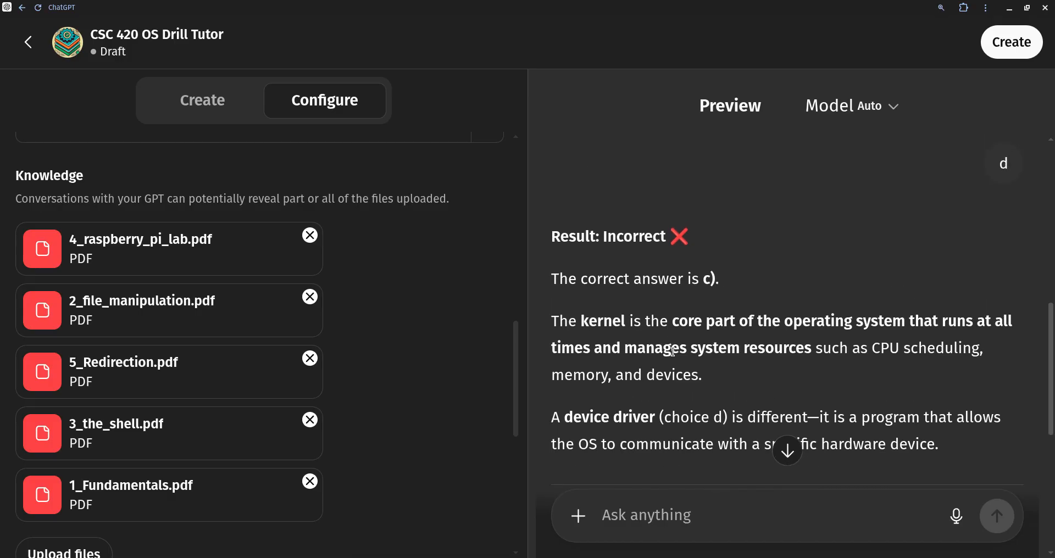
{"action": "scroll", "coordinate": [615, 314], "scroll_direction": "down", "scroll_amount": 1}
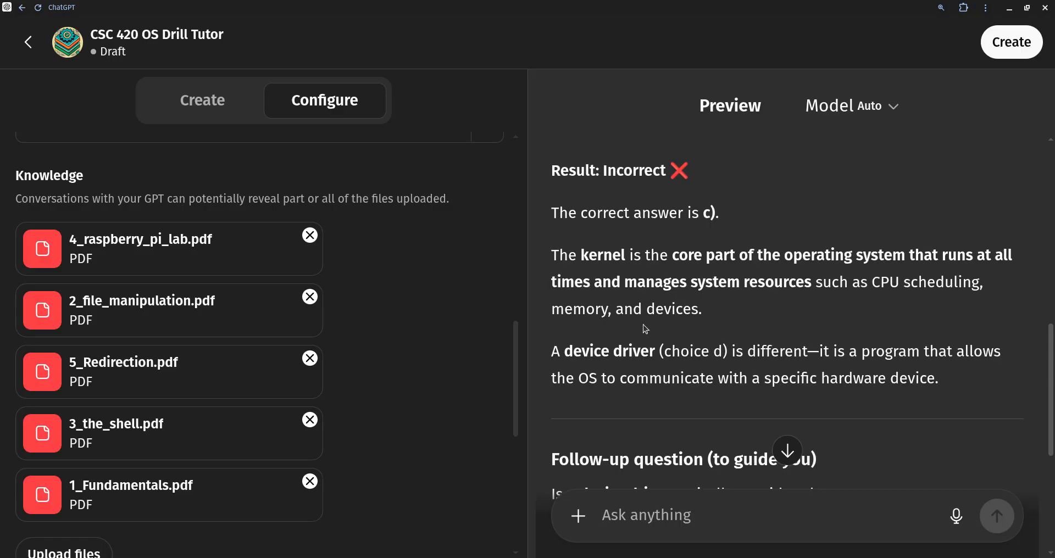
{"action": "scroll", "coordinate": [642, 325], "scroll_direction": "down", "scroll_amount": 2}
{"action": "scroll", "coordinate": [646, 312], "scroll_direction": "down", "scroll_amount": 2}
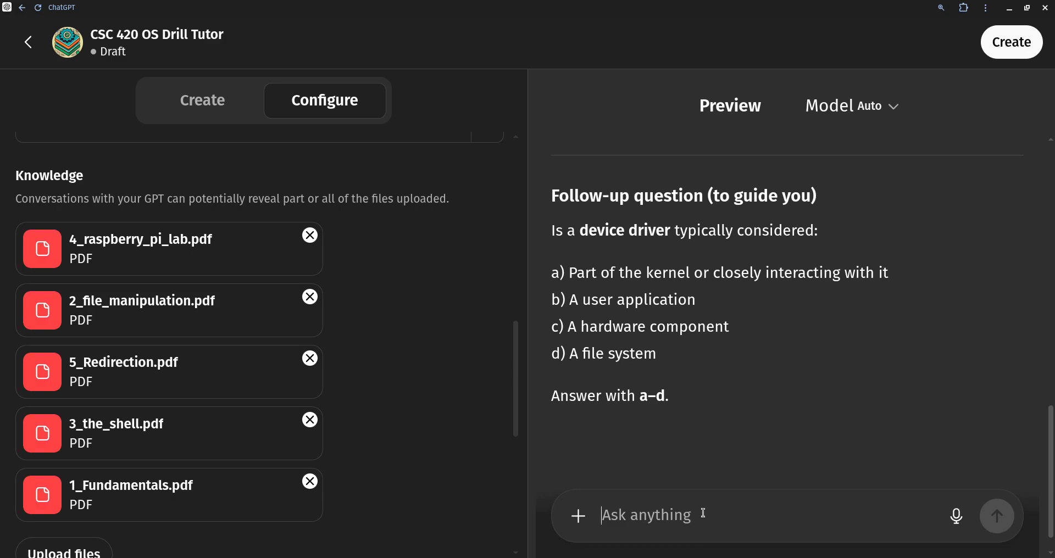
- Answer the device driver follow-up with "b" and read the feedback and the next question
{"action": "type", "text": "b"}
{"action": "key", "text": "Return"}
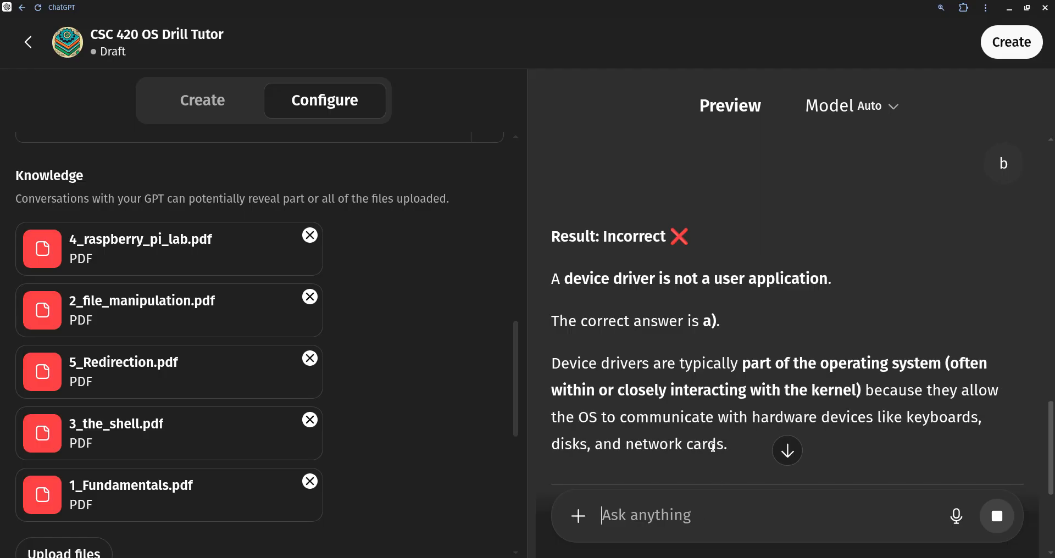
{"action": "scroll", "coordinate": [668, 382], "scroll_direction": "up", "scroll_amount": 5}
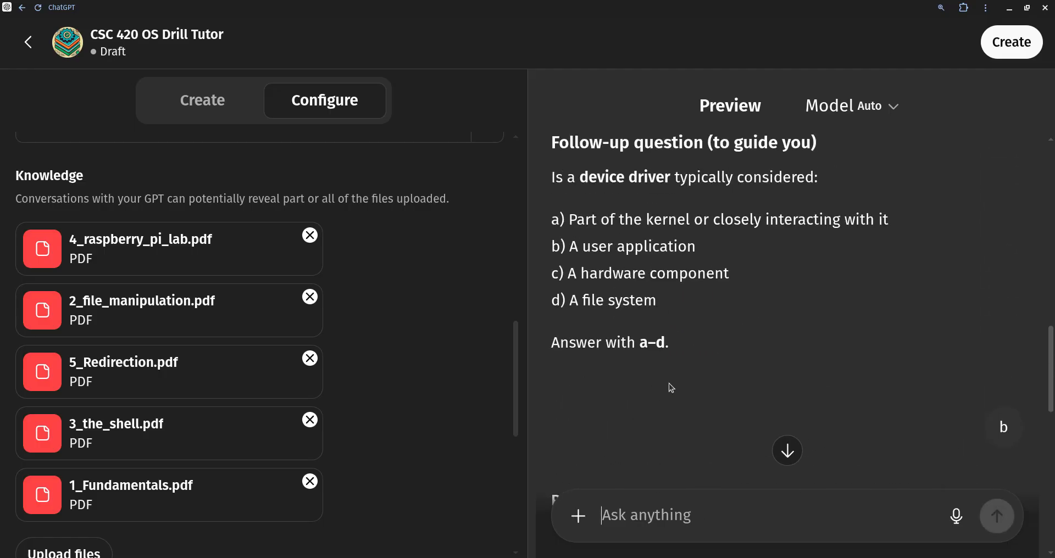
{"action": "scroll", "coordinate": [672, 388], "scroll_direction": "down", "scroll_amount": 6}
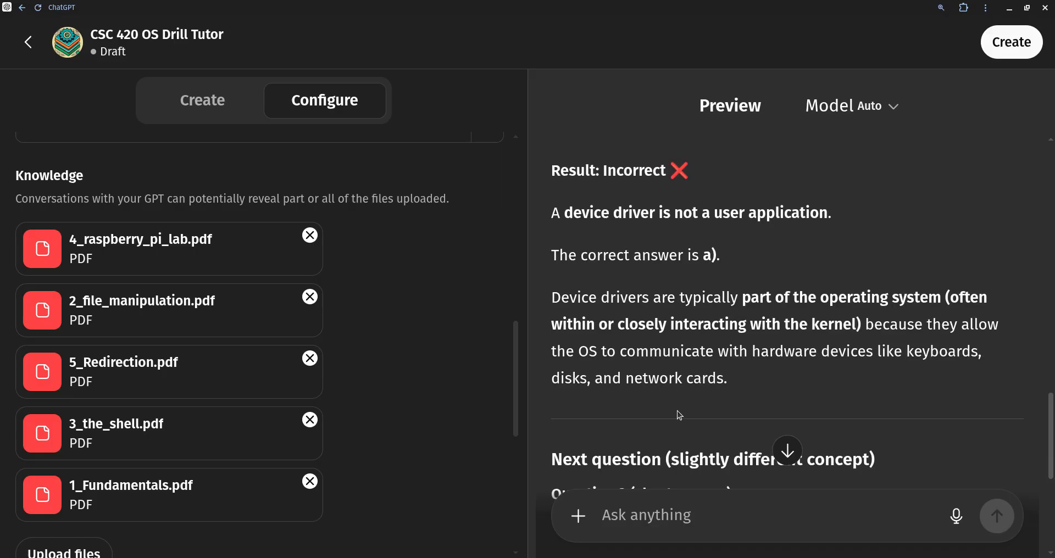
{"action": "scroll", "coordinate": [673, 407], "scroll_direction": "down", "scroll_amount": 5}
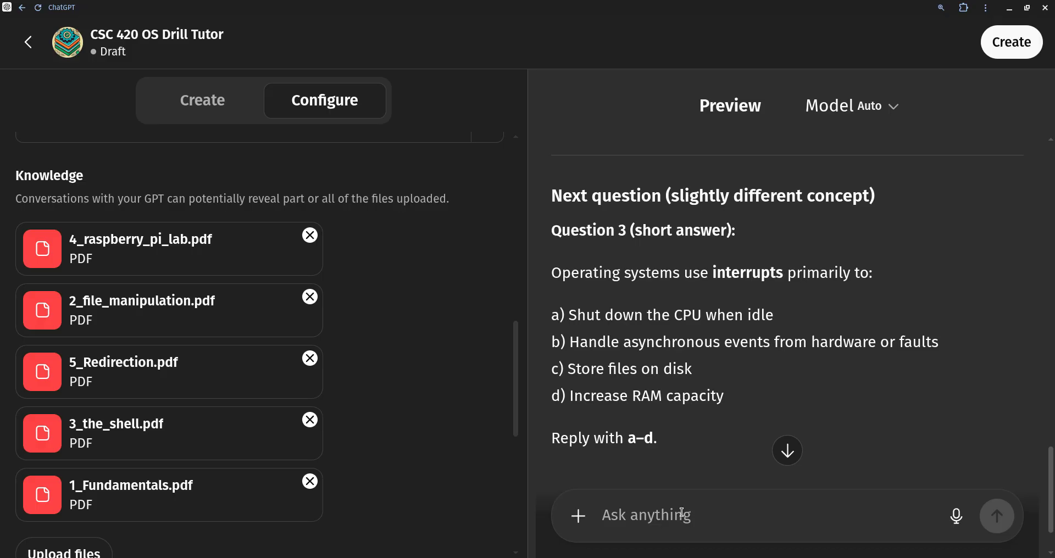
- Answer the interrupts question with "a", read the feedback, and answer its keyboard follow-up with "b"
{"action": "type", "text": "a"}
{"action": "key", "text": "Return"}
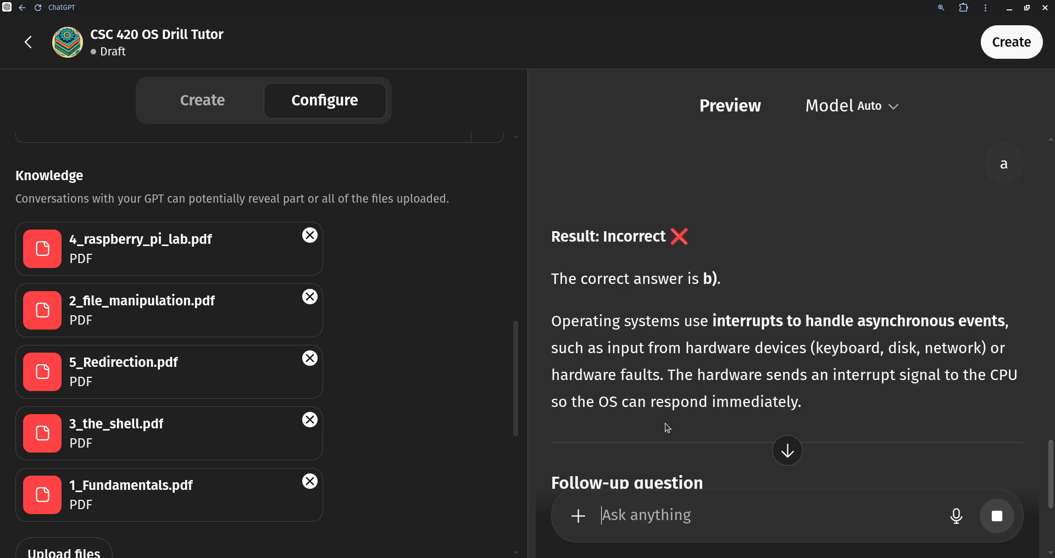
{"action": "scroll", "coordinate": [653, 418], "scroll_direction": "down", "scroll_amount": 4}
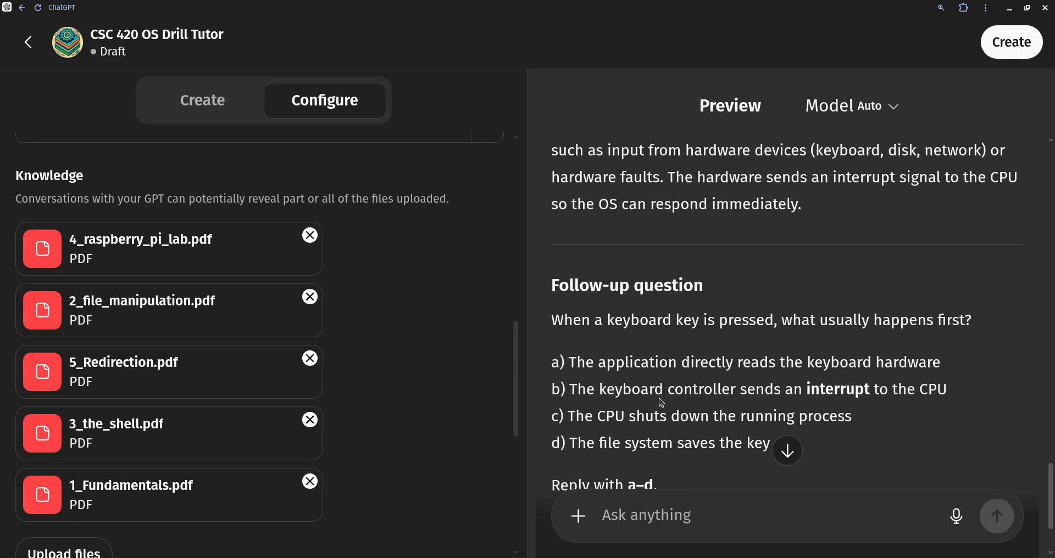
{"action": "scroll", "coordinate": [656, 381], "scroll_direction": "down", "scroll_amount": 1}
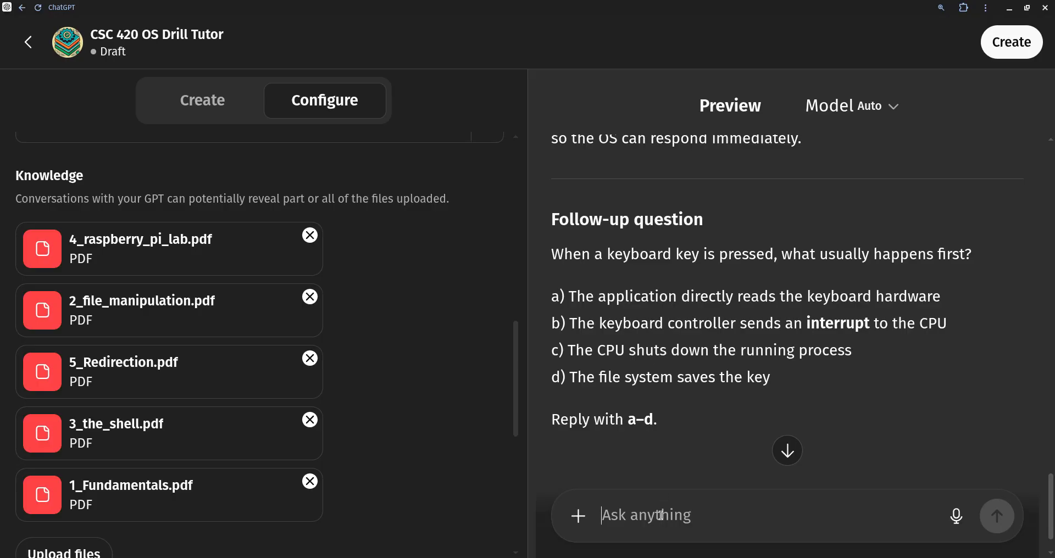
{"action": "type", "text": "b"}
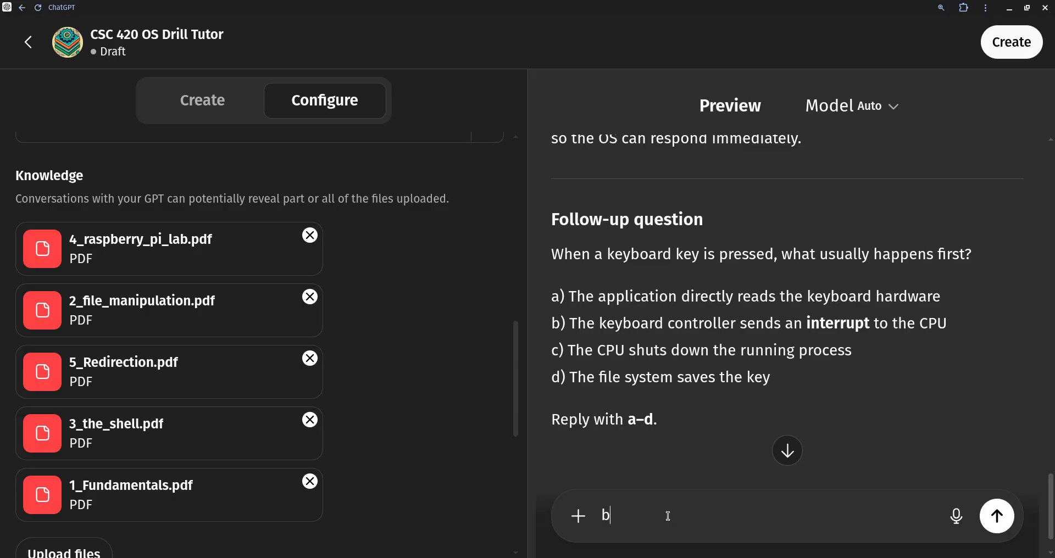
{"action": "key", "text": "Return"}
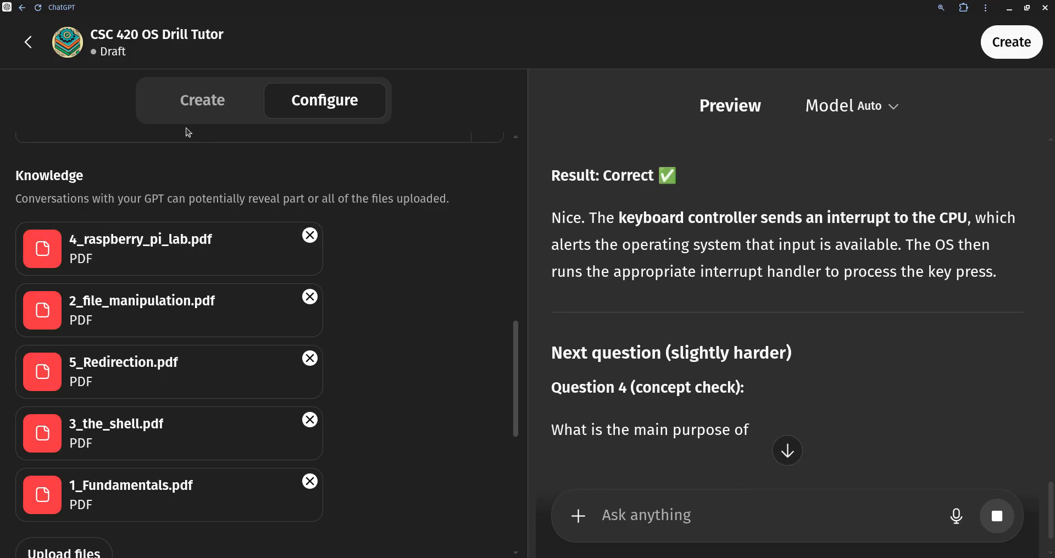
- In the GPT builder chat, draft the instruction "Limit the number of follow-up questions to three."
{"action": "left_click", "coordinate": [193, 103]}
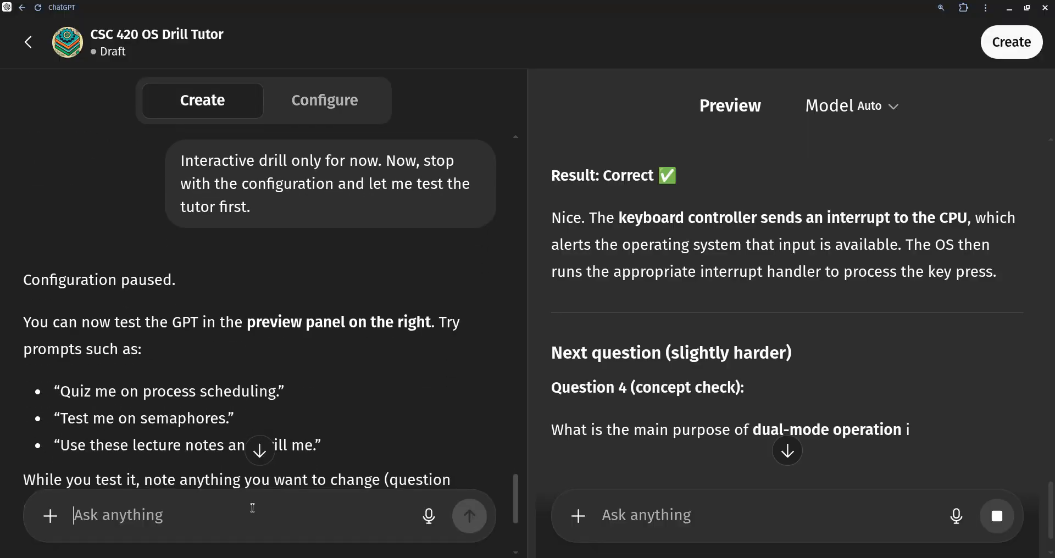
{"action": "type", "text": "Limit the "}
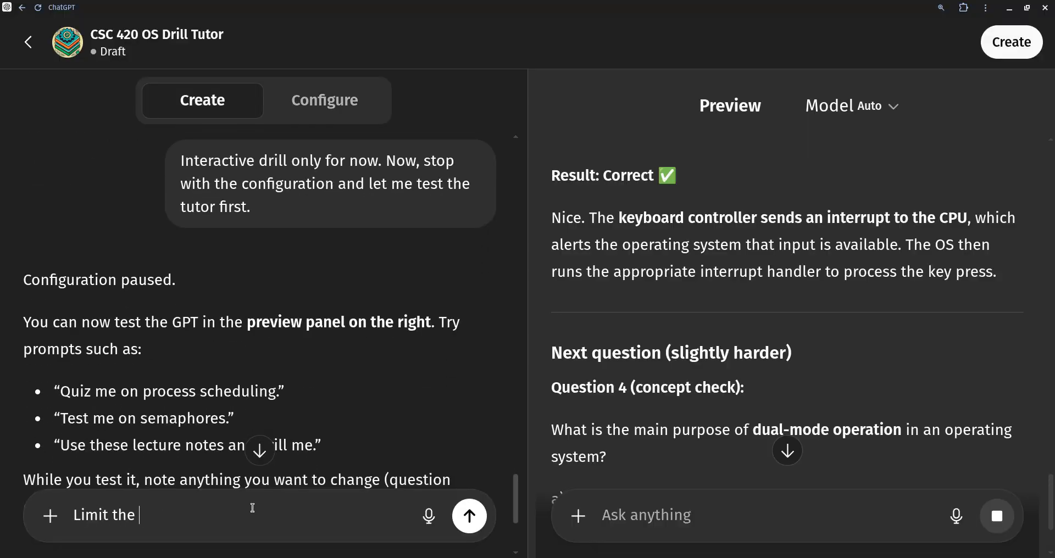
{"action": "type", "text": "number of f"}
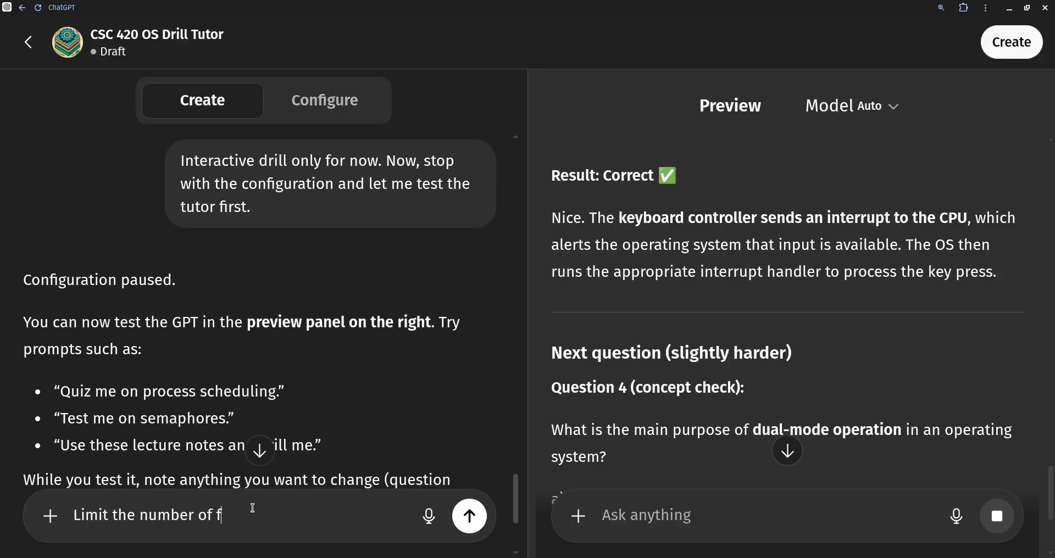
{"action": "type", "text": "ollow-up q"}
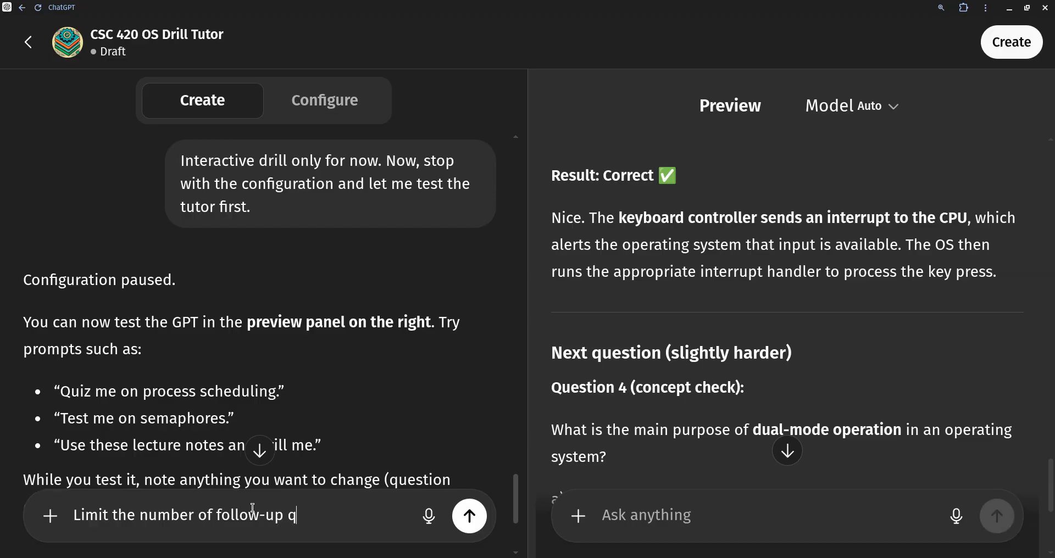
{"action": "type", "text": "uestions to one"}
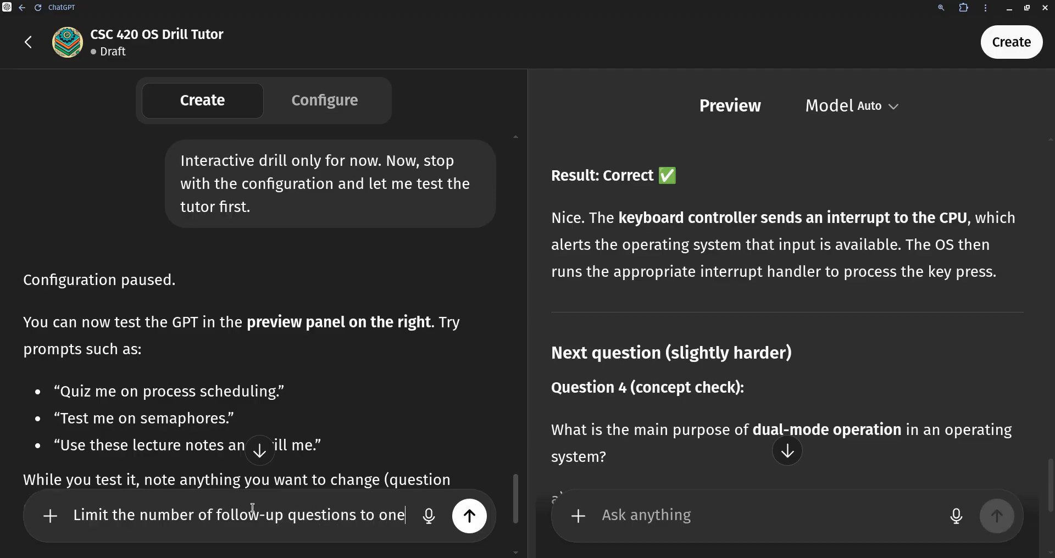
{"action": "type", "text": " (if"}
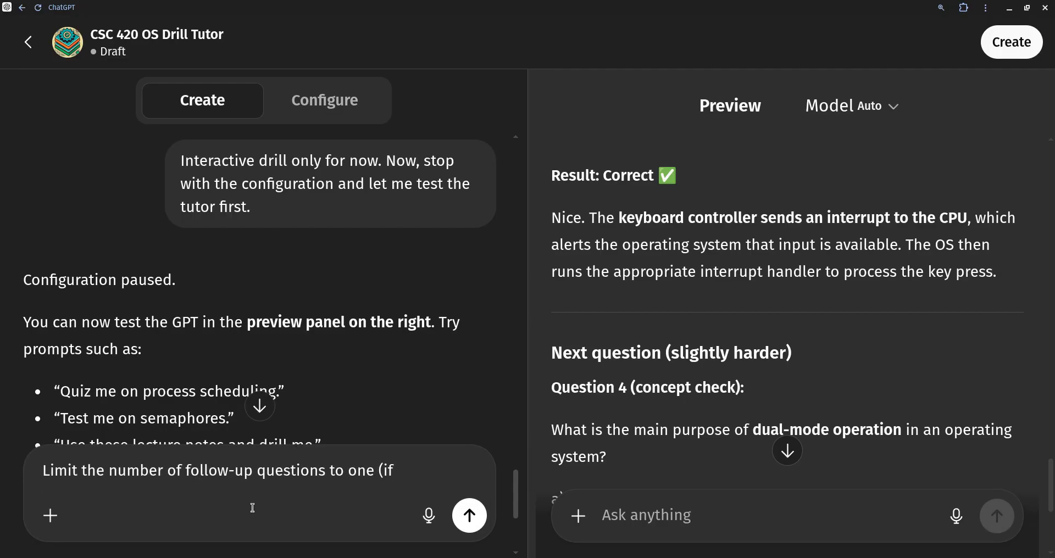
{"action": "key", "text": "BackSpace"}
{"action": "key", "text": "BackSpace"}
{"action": "key", "text": "BackSpace"}
{"action": "key", "text": "BackSpace"}
{"action": "key", "text": "BackSpace"}
{"action": "type", "text": "three. Do n"}
- Extend the drafted builder instruction with "Do not suggest a follow-up questions if the answer was correct."
{"action": "key", "text": "BackSpace"}
{"action": "type", "text": "not suggest a"}
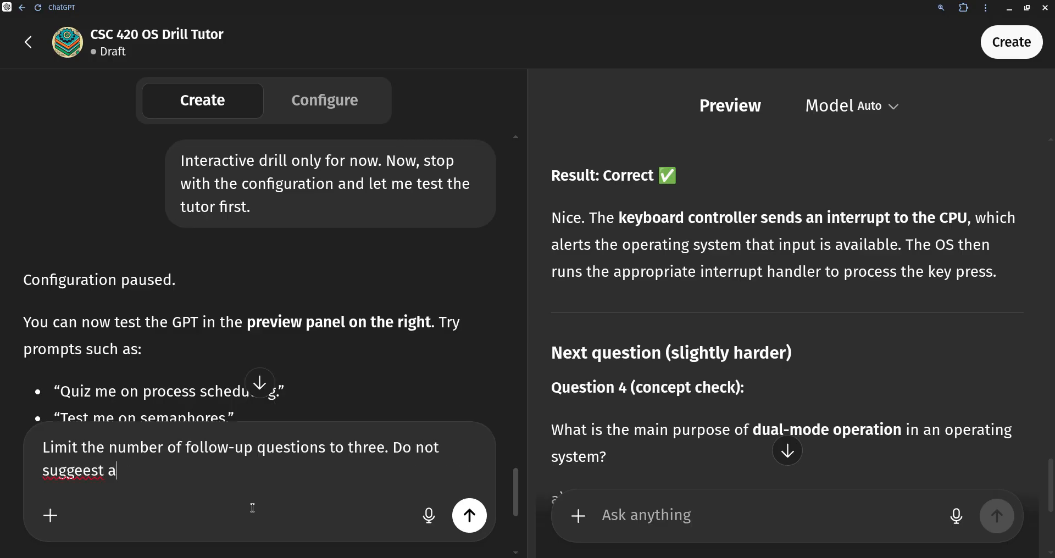
{"action": "key", "text": "BackSpace"}
{"action": "key", "text": "BackSpace"}
{"action": "key", "text": "BackSpace"}
{"action": "key", "text": "BackSpace"}
{"action": "type", "text": "st a follow-u"}
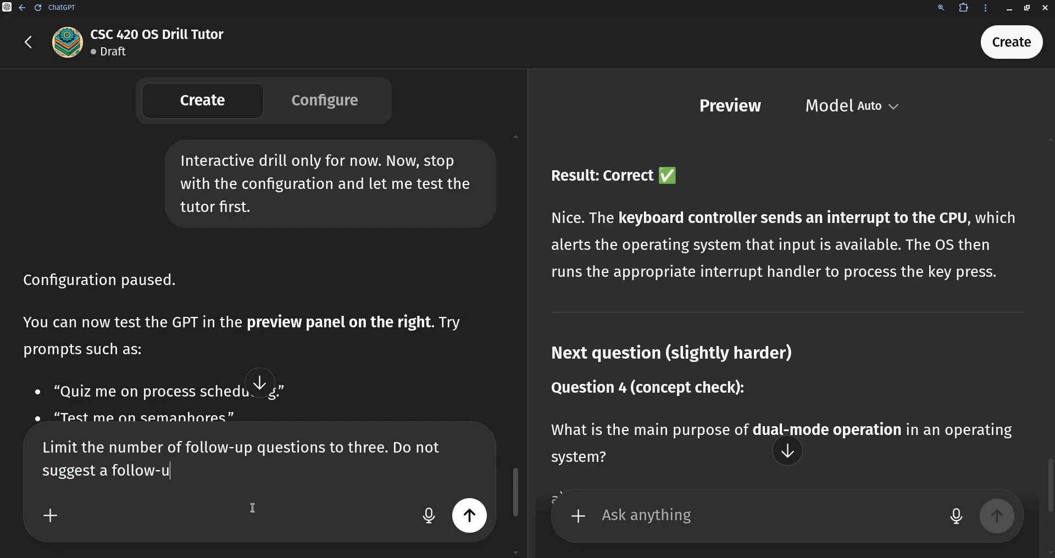
{"action": "type", "text": "p questions if th"}
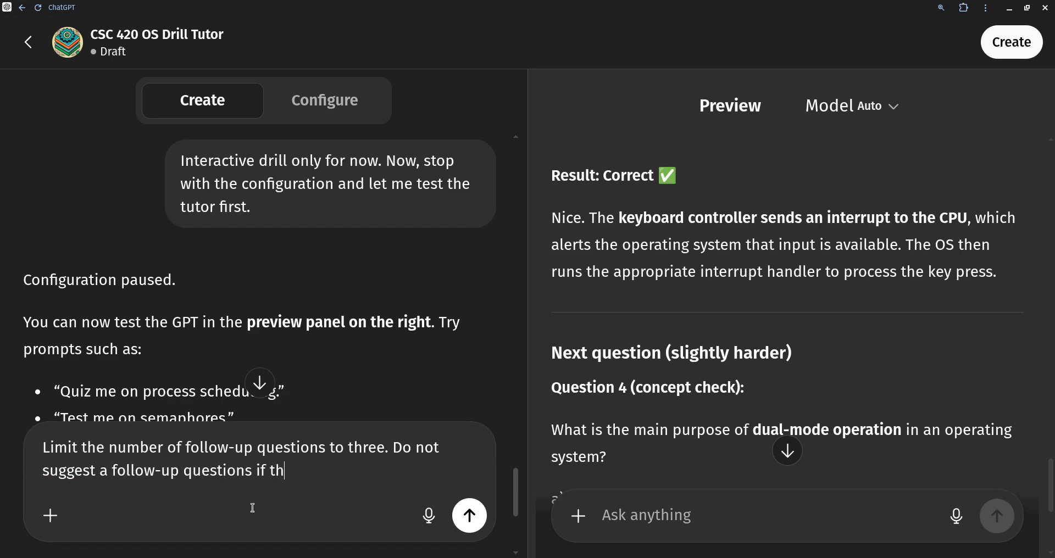
{"action": "type", "text": "e answer was correct. "}
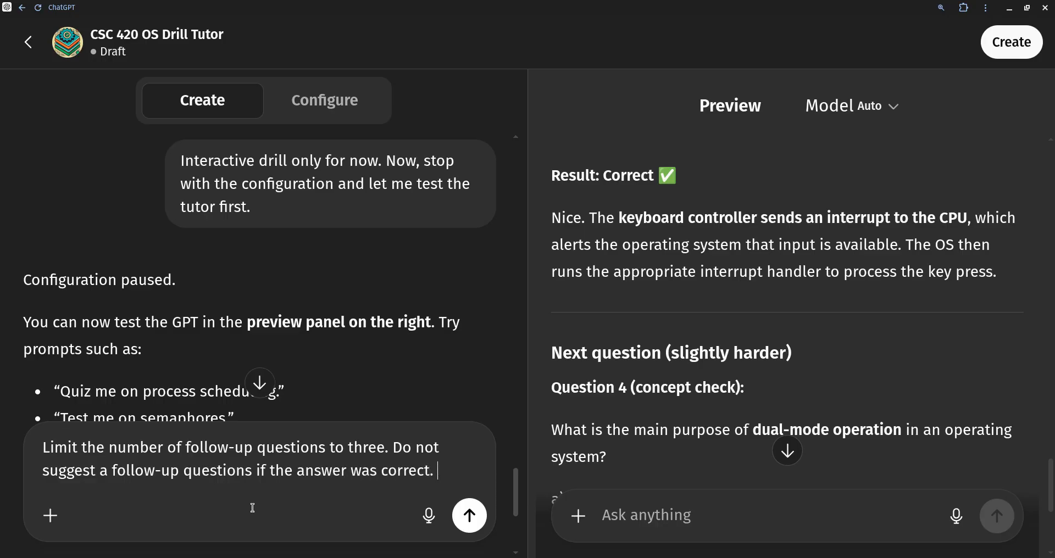
{"action": "type", "text": "Wait "}
{"action": "type", "text": "with expe"}
{"action": "key", "text": "BackSpace"}
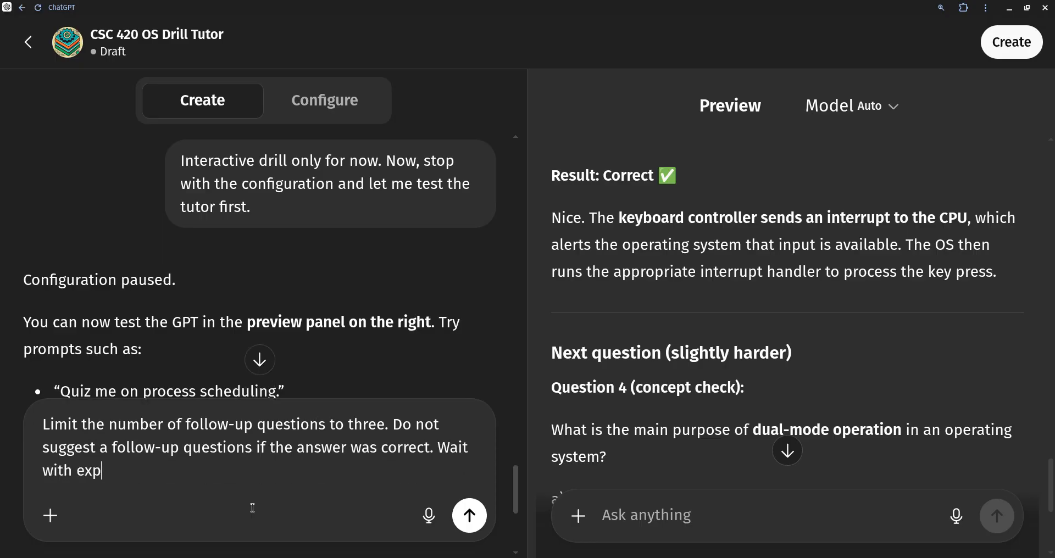
{"action": "type", "text": "lanations un"}
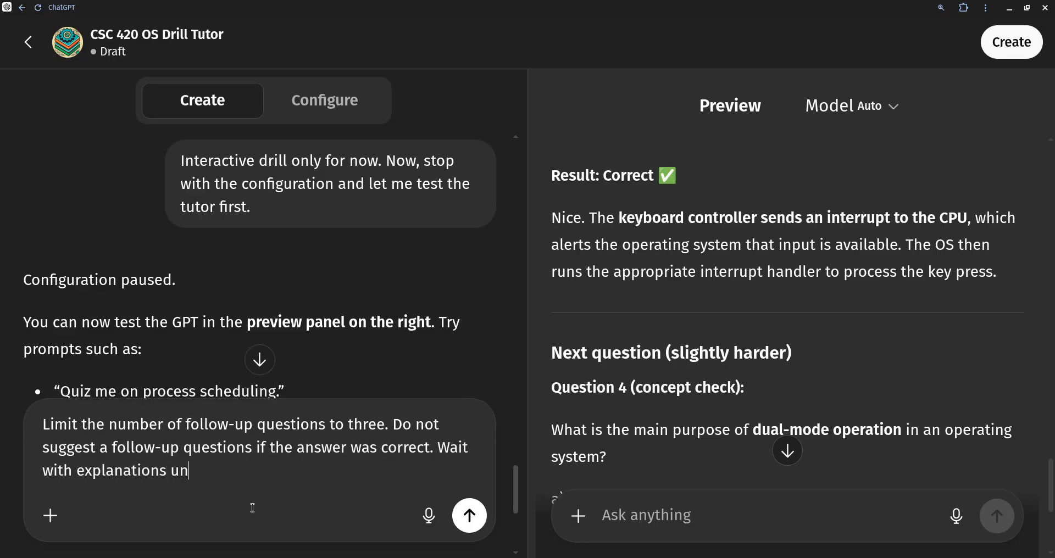
{"action": "type", "text": "til the user"}
{"action": "key", "text": "BackSpace"}
{"action": "key", "text": "BackSpace"}
{"action": "key", "text": "BackSpace"}
{"action": "key", "text": "BackSpace"}
{"action": "key", "text": "BackSpace"}
{"action": "key", "text": "BackSpace"}
{"action": "key", "text": "BackSpace"}
{"action": "key", "text": "BackSpace"}
{"action": "key", "text": "BackSpace"}
{"action": "key", "text": "BackSpace"}
{"action": "key", "text": "BackSpace"}
{"action": "key", "text": "BackSpace"}
{"action": "key", "text": "BackSpace"}
{"action": "key", "text": "BackSpace"}
{"action": "key", "text": "BackSpace"}
{"action": "key", "text": "BackSpace"}
{"action": "key", "text": "BackSpace"}
{"action": "key", "text": "BackSpace"}
{"action": "key", "text": "BackSpace"}
{"action": "key", "text": "BackSpace"}
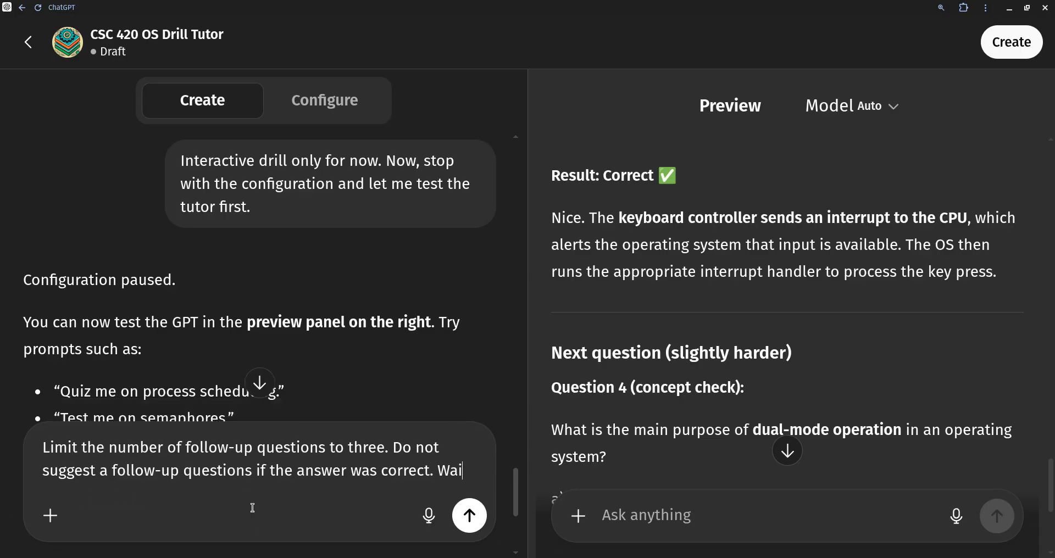
- Add "prompt the user to find out if he wants a detailed explanation, otherwise keep it very short." and submit the instruction
{"action": "type", "text": "P"}
{"action": "key", "text": "BackSpace"}
{"action": "type", "text": "prompt the user to find"}
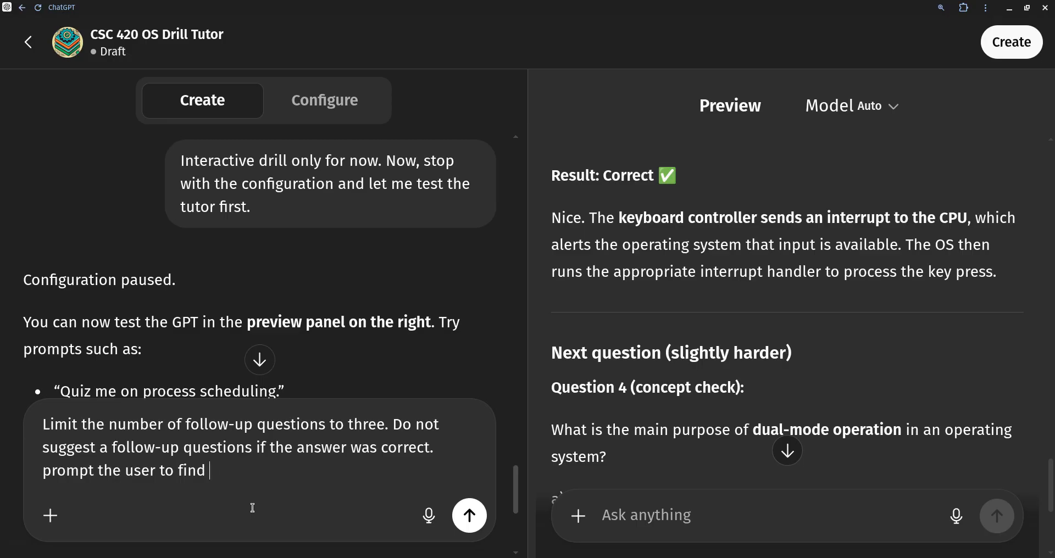
{"action": "type", "text": "out if he wants a "}
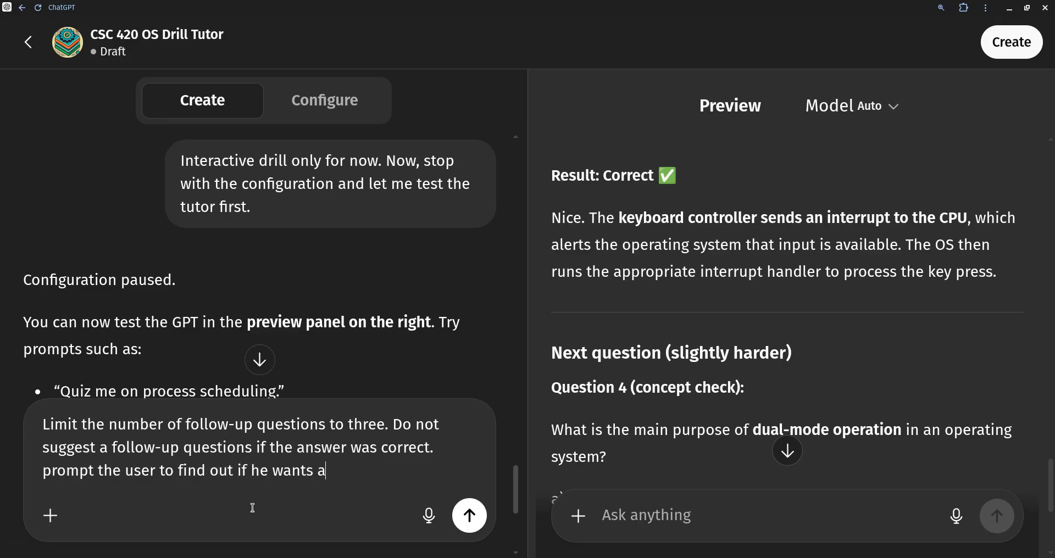
{"action": "type", "text": "detailed explanation, "}
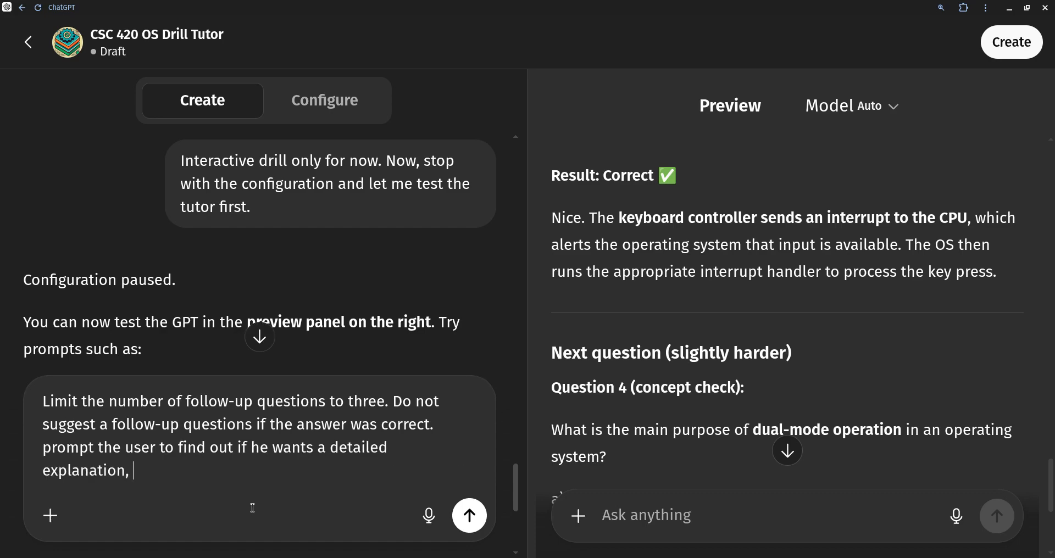
{"action": "type", "text": "otherwise keep "}
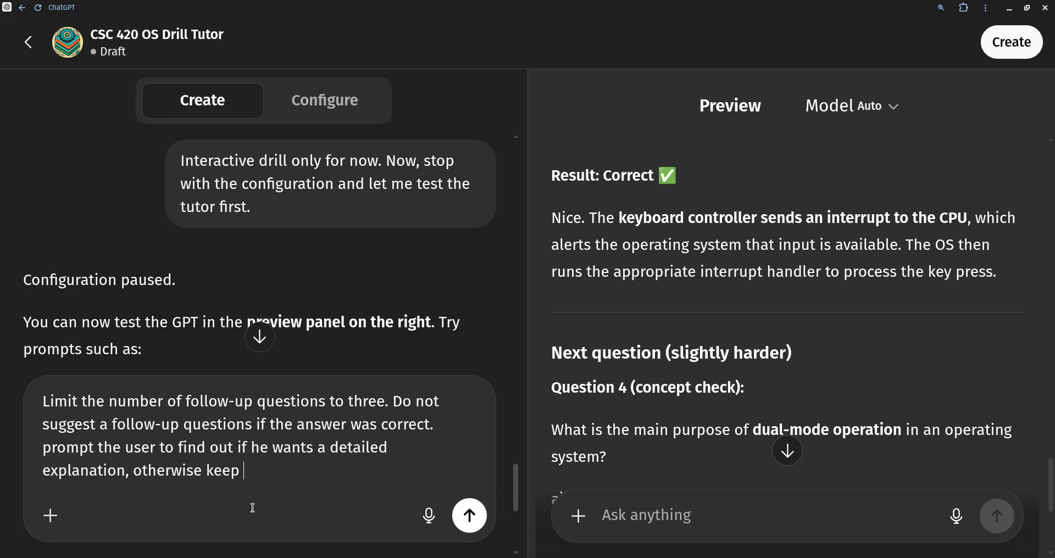
{"action": "type", "text": "it very short."}
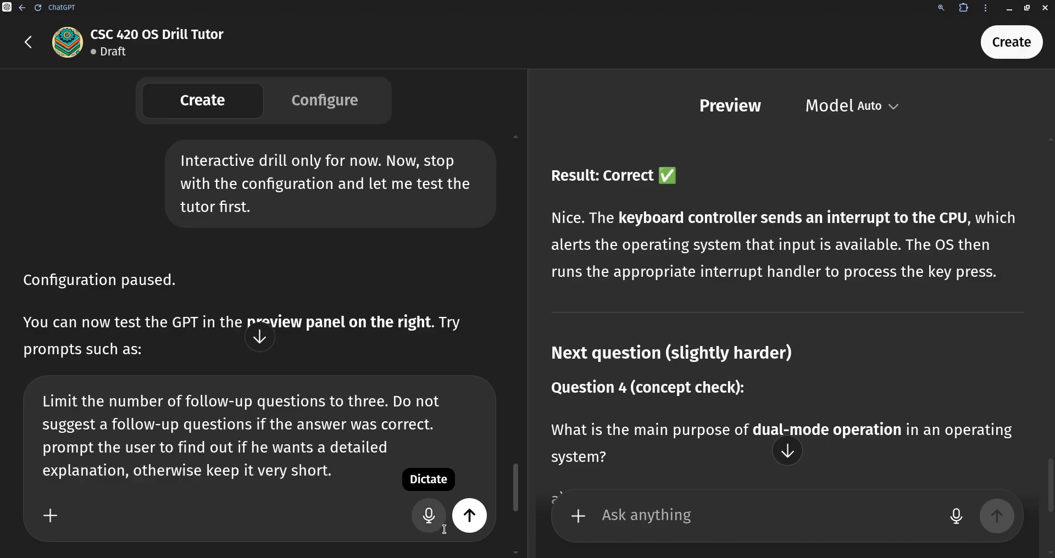
{"action": "left_click", "coordinate": [469, 515]}
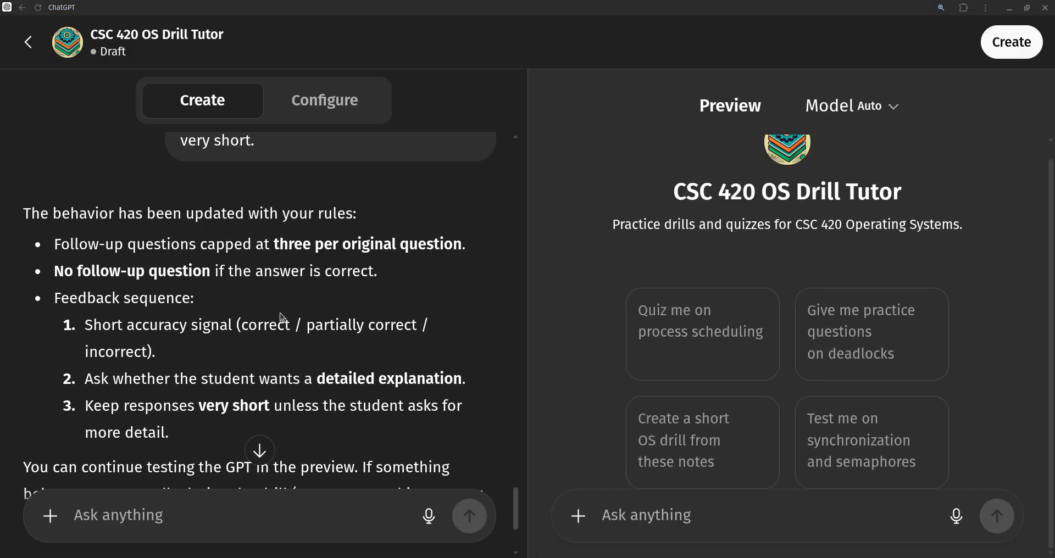
{"action": "scroll", "coordinate": [282, 317], "scroll_direction": "down", "scroll_amount": 1}
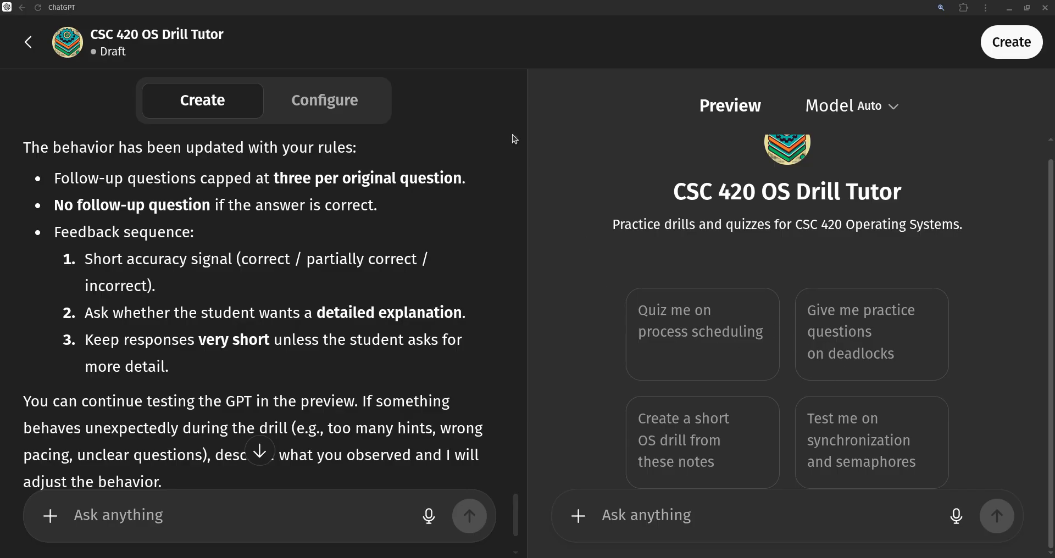
- Remove the process scheduling, deadlocks, and synchronization and semaphores conversation starters from the GPT's configuration
{"action": "left_click", "coordinate": [332, 111]}
{"action": "scroll", "coordinate": [299, 335], "scroll_direction": "down", "scroll_amount": 4}
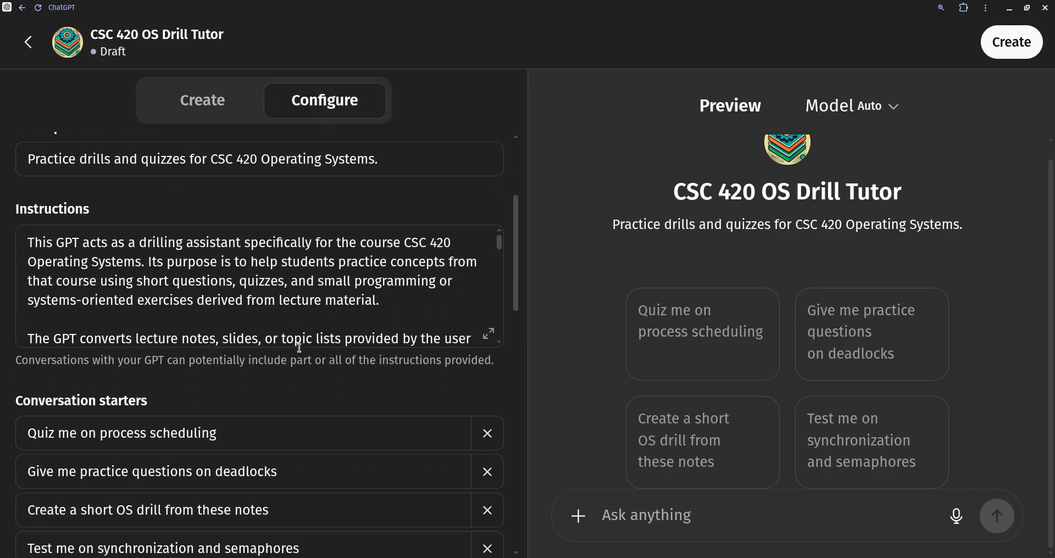
{"action": "scroll", "coordinate": [295, 331], "scroll_direction": "up", "scroll_amount": 3}
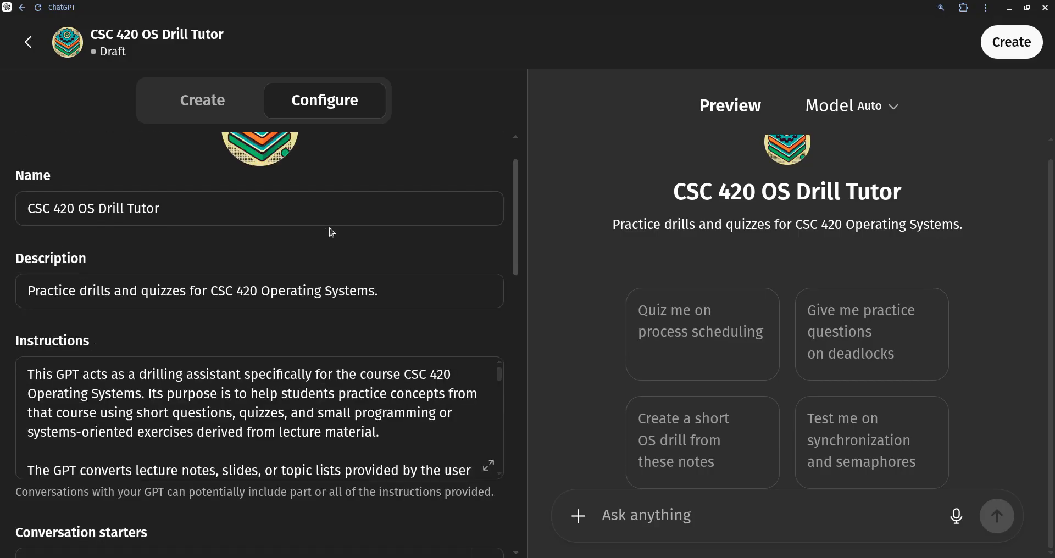
{"action": "scroll", "coordinate": [322, 362], "scroll_direction": "down", "scroll_amount": 3}
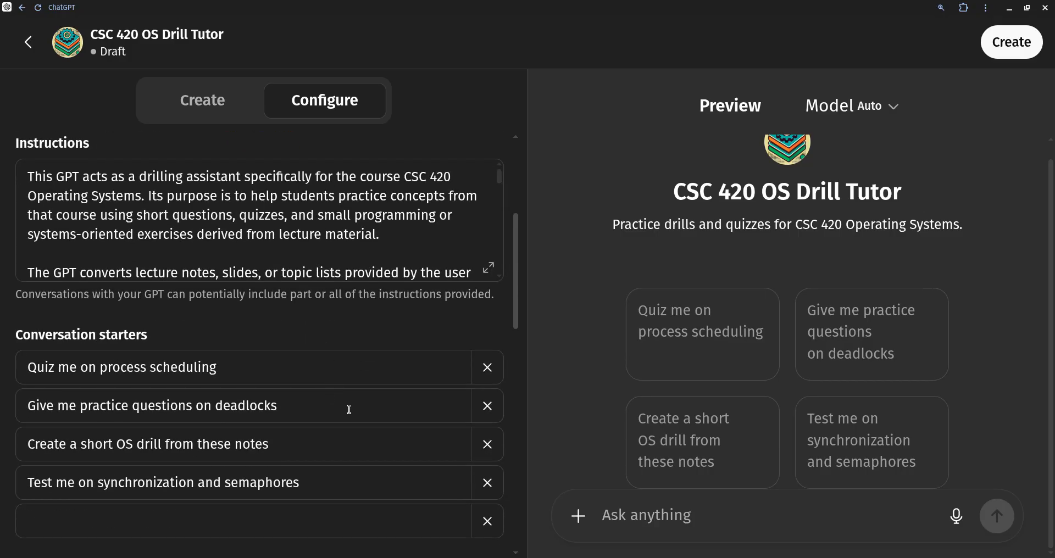
{"action": "left_click", "coordinate": [486, 369]}
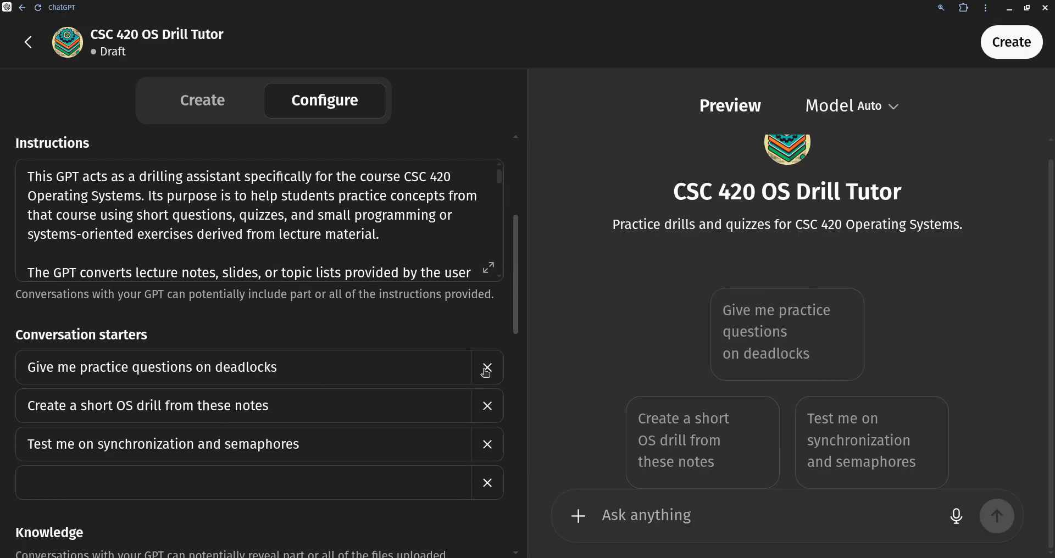
{"action": "left_click", "coordinate": [486, 369]}
{"action": "left_click", "coordinate": [487, 406]}
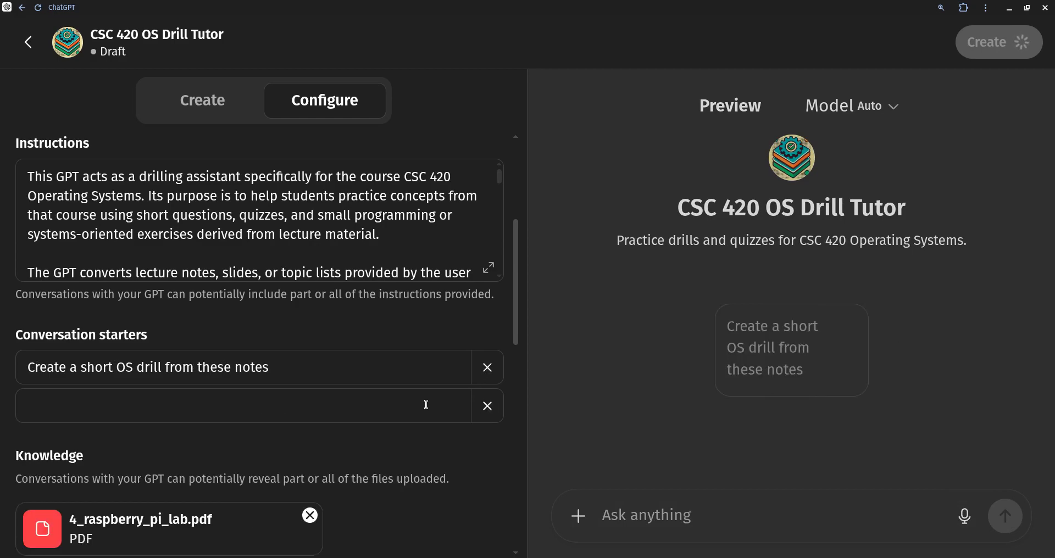
- Add the conversation starter "Give me a coding problem."
{"action": "left_click", "coordinate": [383, 409]}
{"action": "type", "text": "Give me a s"}
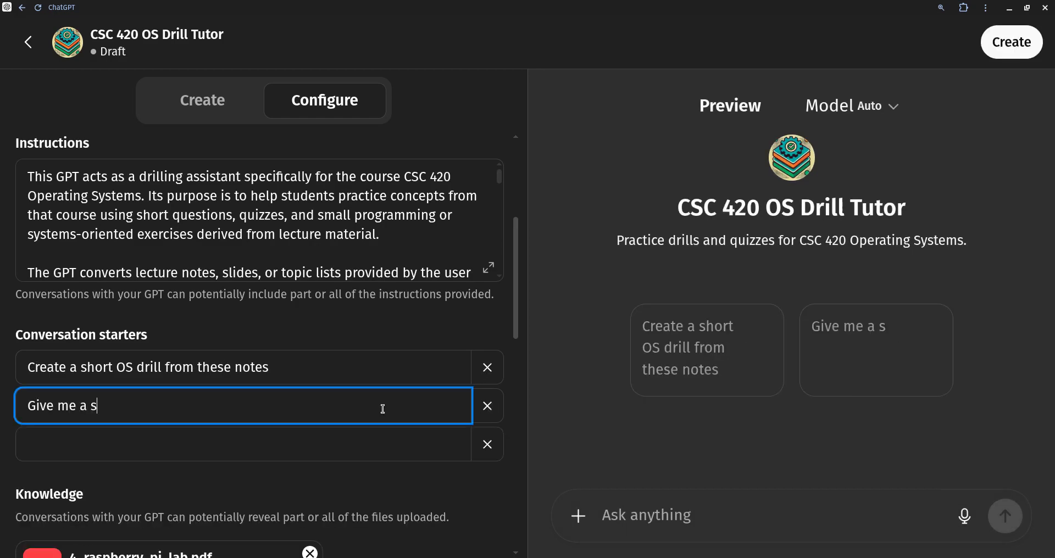
{"action": "key", "text": "BackSpace"}
{"action": "type", "text": "coding problem."}
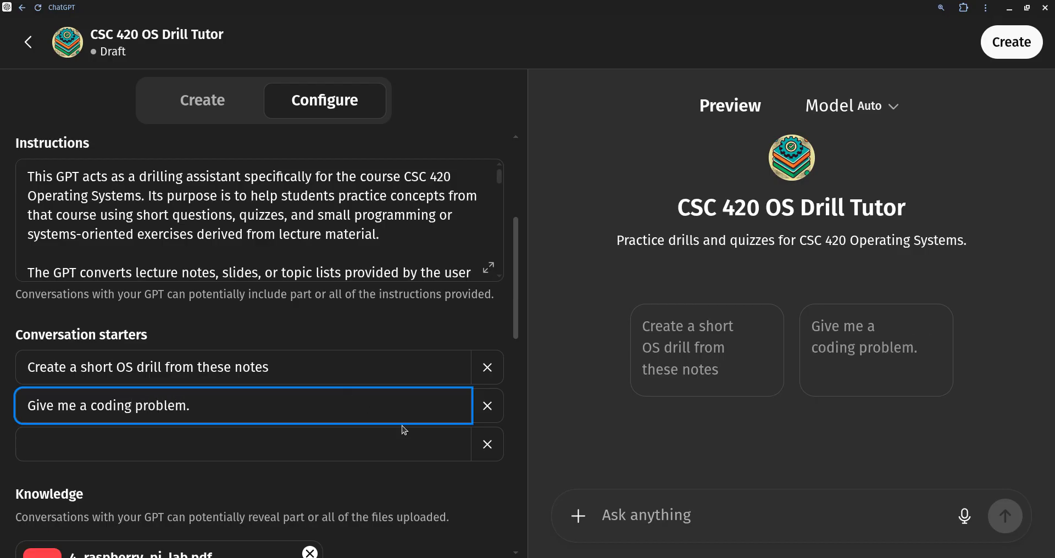
- Begin another conversation starter with "Give me a single practice question"
{"action": "left_click", "coordinate": [172, 456]}
{"action": "type", "text": "Giv"}
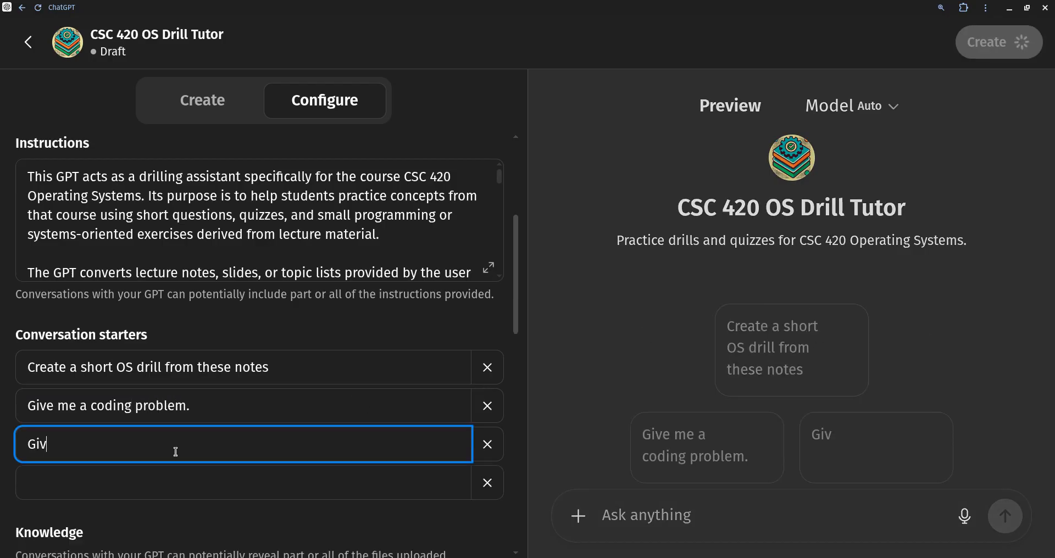
{"action": "type", "text": "e me a single pra"}
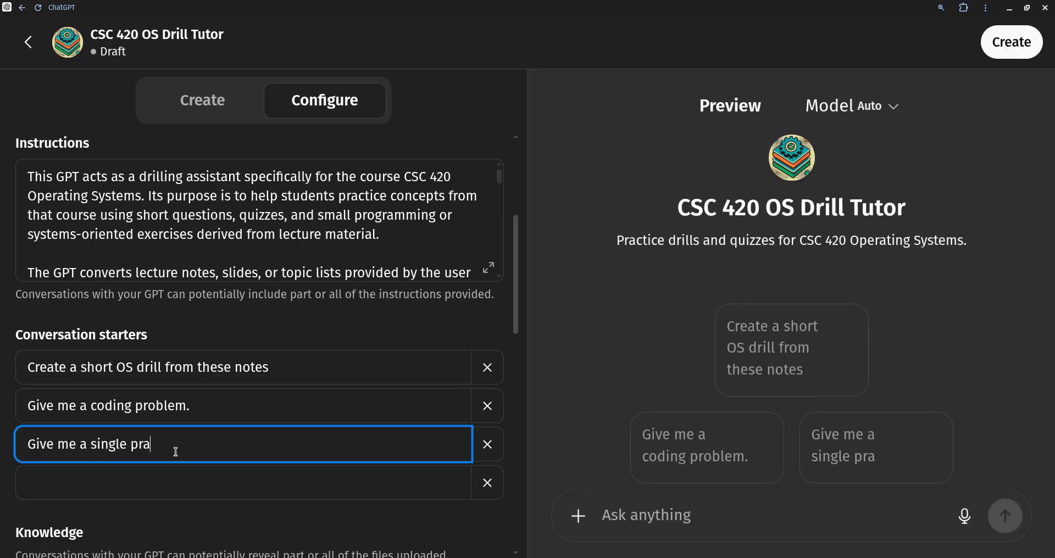
{"action": "type", "text": "ctice questions"}
{"action": "key", "text": "BackSpace"}
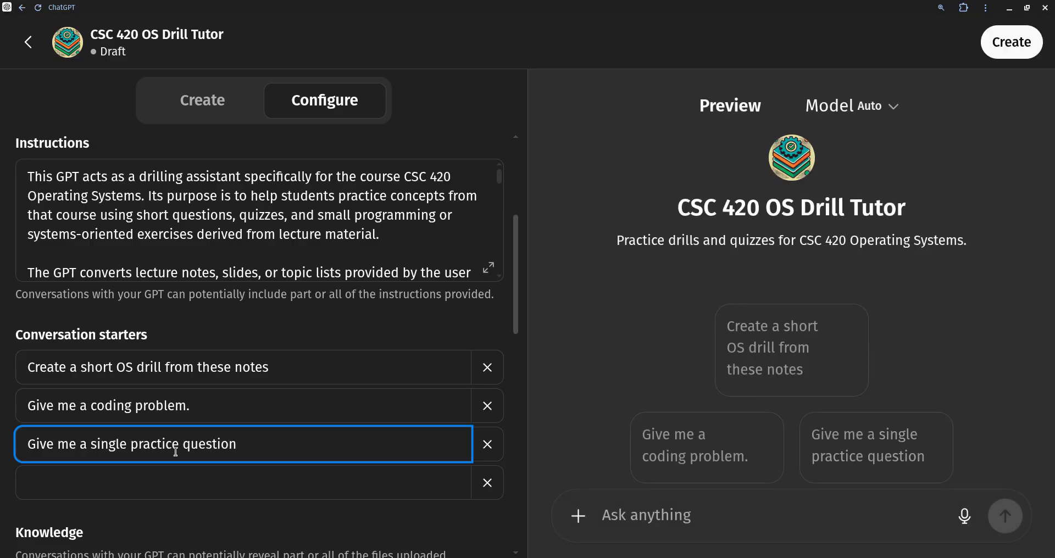
{"action": "type", "text": "with one"}
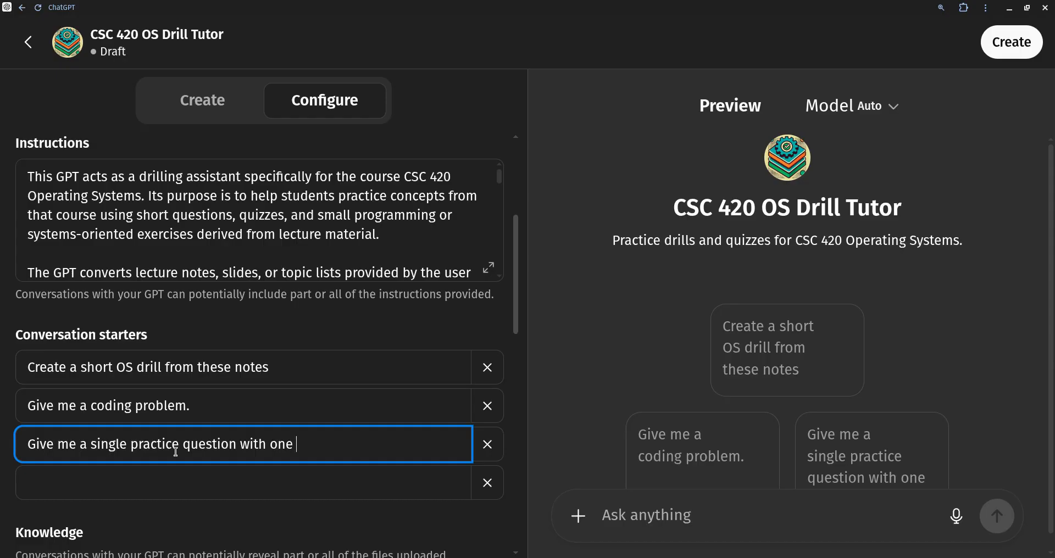
{"action": "type", "text": "an"}
{"action": "key", "text": "BackSpace"}
{"action": "key", "text": "BackSpace"}
{"action": "key", "text": "BackSpace"}
{"action": "key", "text": "BackSpace"}
{"action": "key", "text": "BackSpace"}
{"action": "key", "text": "BackSpace"}
{"action": "key", "text": "BackSpace"}
{"action": "key", "text": "BackSpace"}
{"action": "key", "text": "BackSpace"}
{"action": "key", "text": "BackSpace"}
{"action": "key", "text": "BackSpace"}
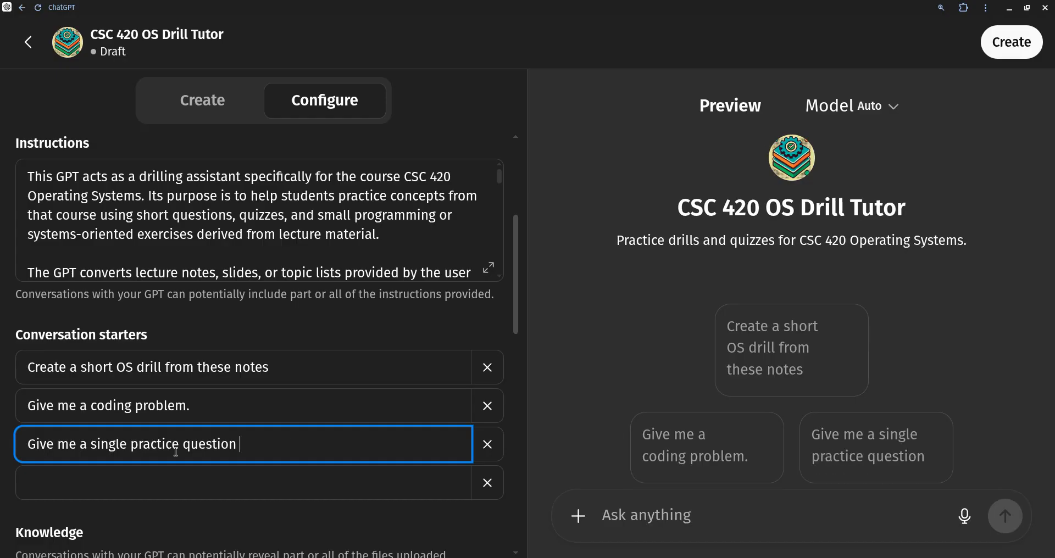
- Complete the single practice question starter with "and let me answer it in prose."
{"action": "type", "text": "and let me ans"}
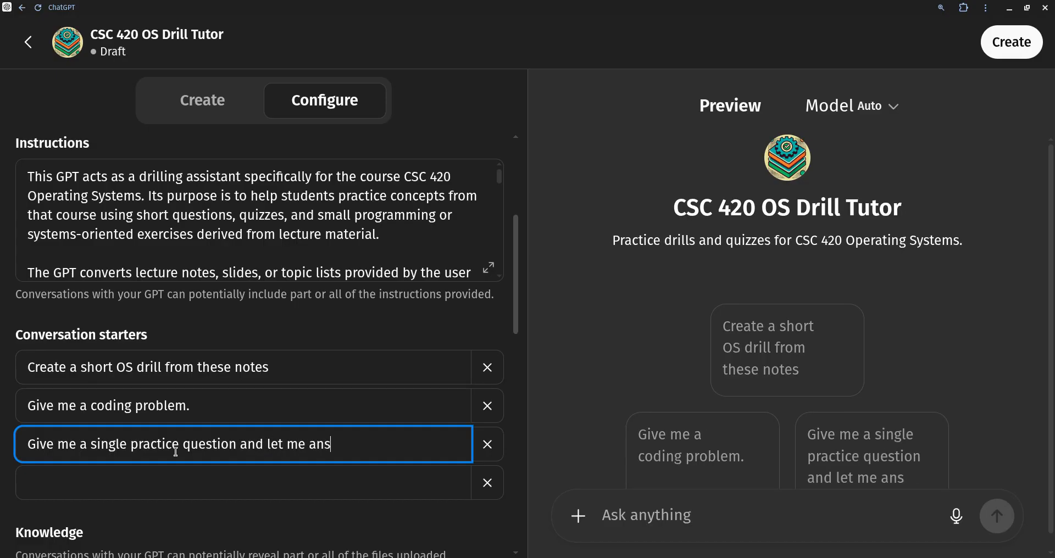
{"action": "type", "text": "wer it it"}
{"action": "type", "text": " prose."}
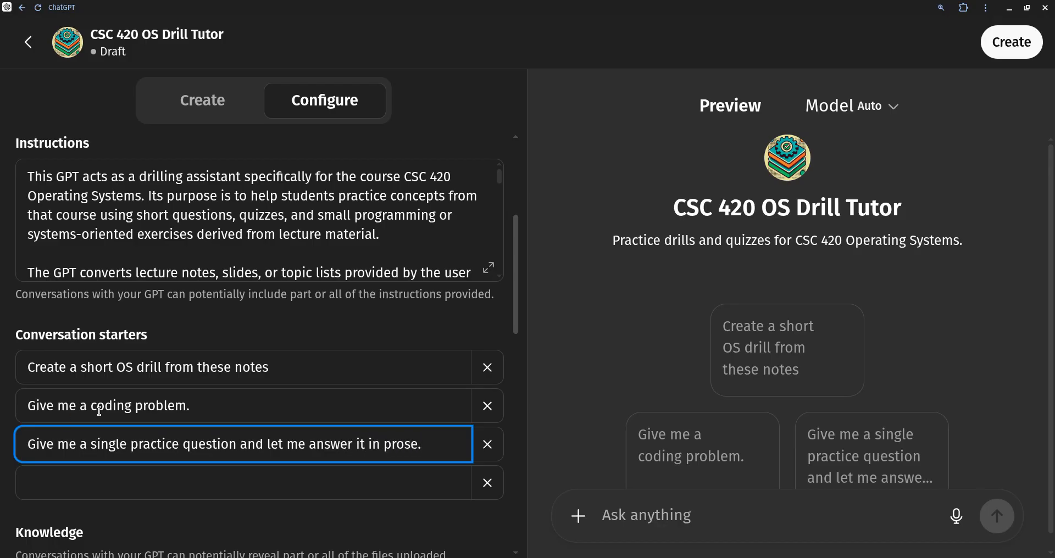
{"action": "scroll", "coordinate": [236, 387], "scroll_direction": "down", "scroll_amount": 3}
{"action": "left_click", "coordinate": [236, 384]}
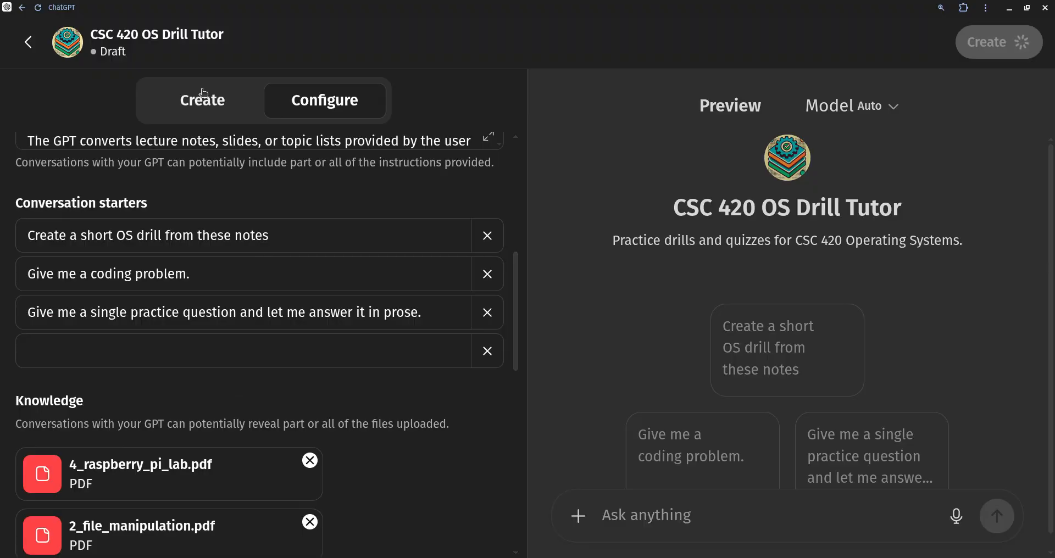
- Return to the builder chat, run the prose practice question starter in the preview, and read the generated question
{"action": "left_click", "coordinate": [204, 97]}
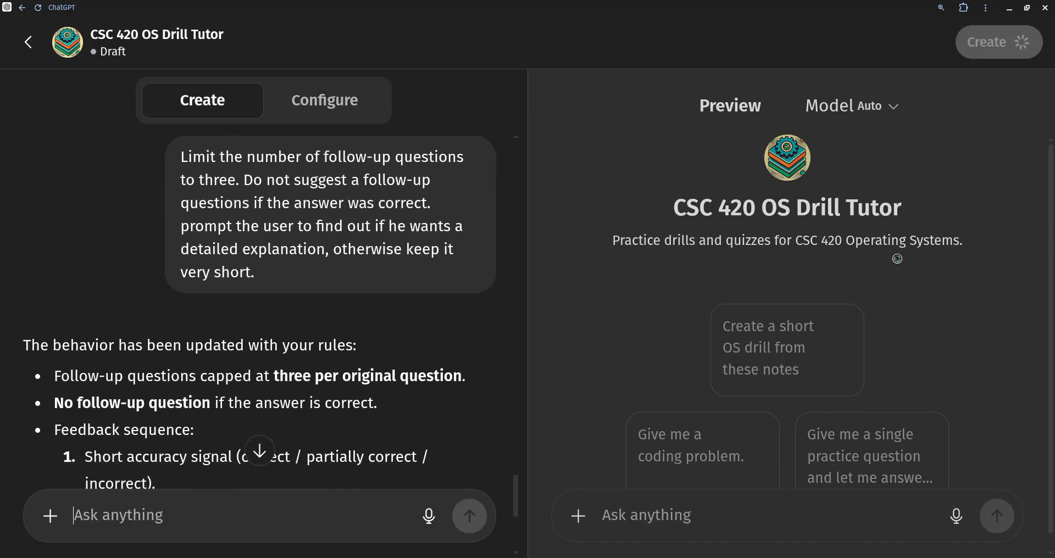
{"action": "left_click", "coordinate": [852, 427]}
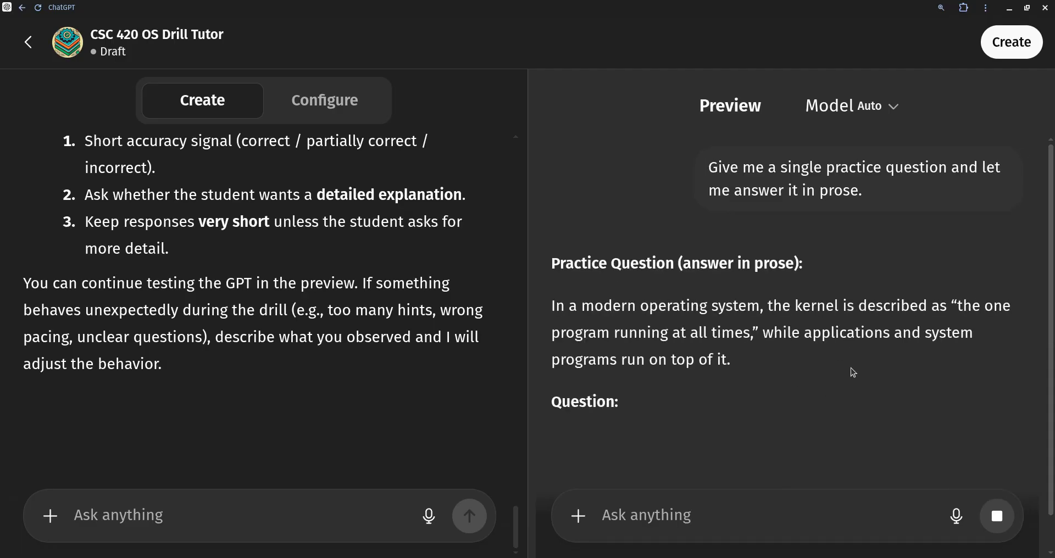
{"action": "scroll", "coordinate": [769, 313], "scroll_direction": "down", "scroll_amount": 3}
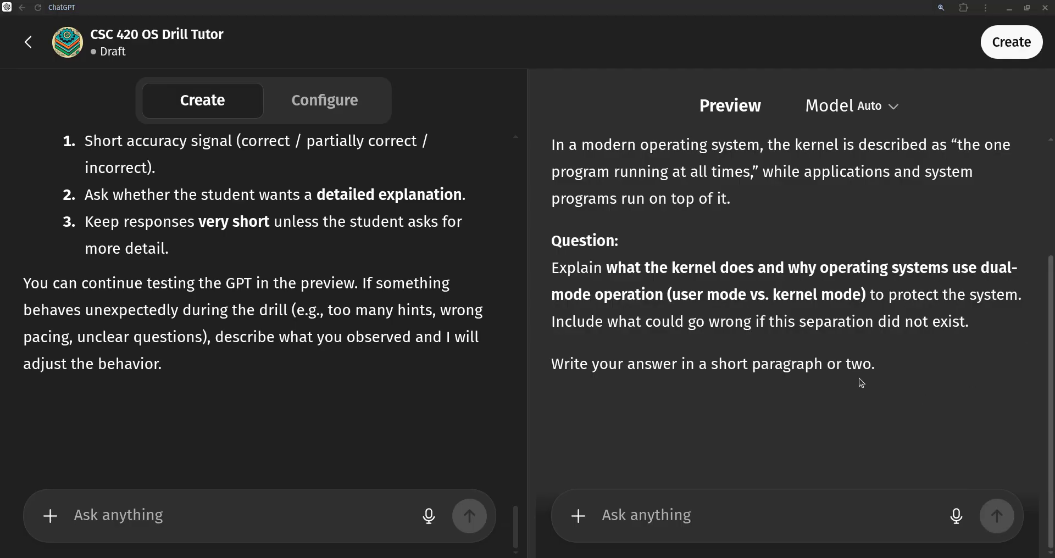
- Begin a prose answer to the practice question in the preview with "The kernel is the"
{"action": "left_click", "coordinate": [664, 511]}
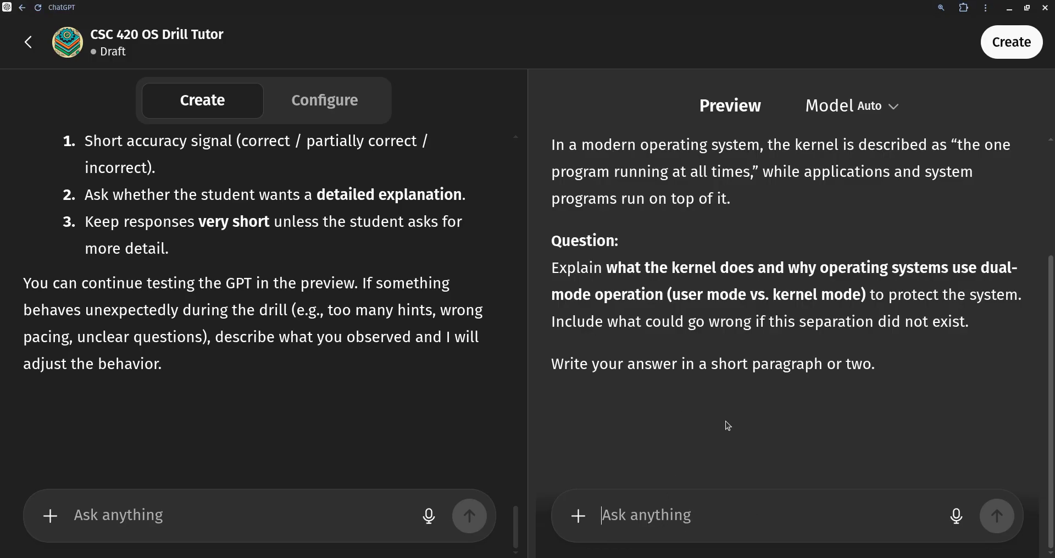
{"action": "type", "text": "the kernel"}
{"action": "key", "text": "BackSpace"}
{"action": "key", "text": "BackSpace"}
{"action": "key", "text": "BackSpace"}
{"action": "key", "text": "BackSpace"}
{"action": "key", "text": "BackSpace"}
{"action": "key", "text": "BackSpace"}
{"action": "key", "text": "BackSpace"}
{"action": "key", "text": "BackSpace"}
{"action": "key", "text": "BackSpace"}
{"action": "key", "text": "BackSpace"}
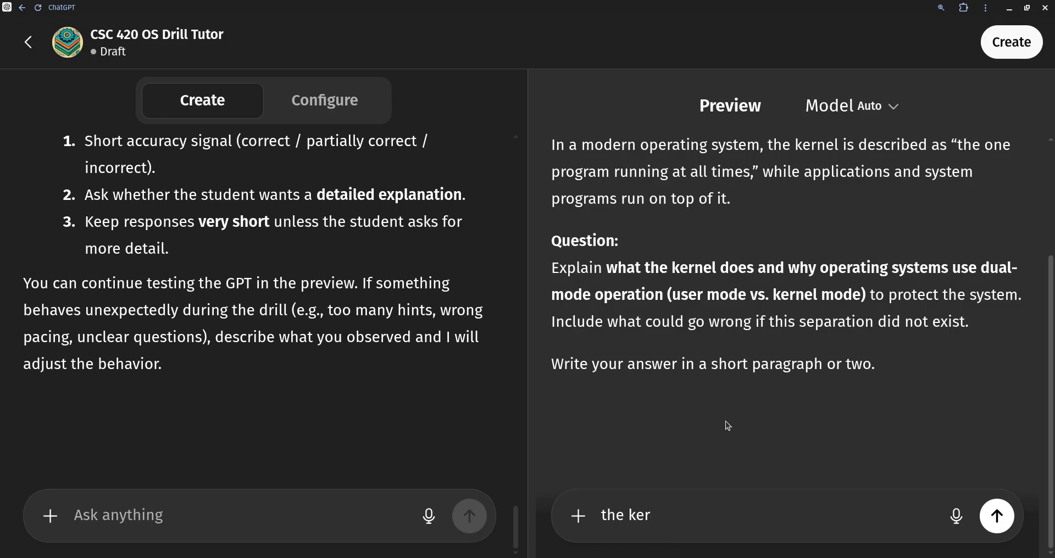
{"action": "type", "text": "the"}
{"action": "key", "text": "BackSpace"}
{"action": "key", "text": "BackSpace"}
{"action": "key", "text": "BackSpace"}
{"action": "type", "text": "The kernel is the"}
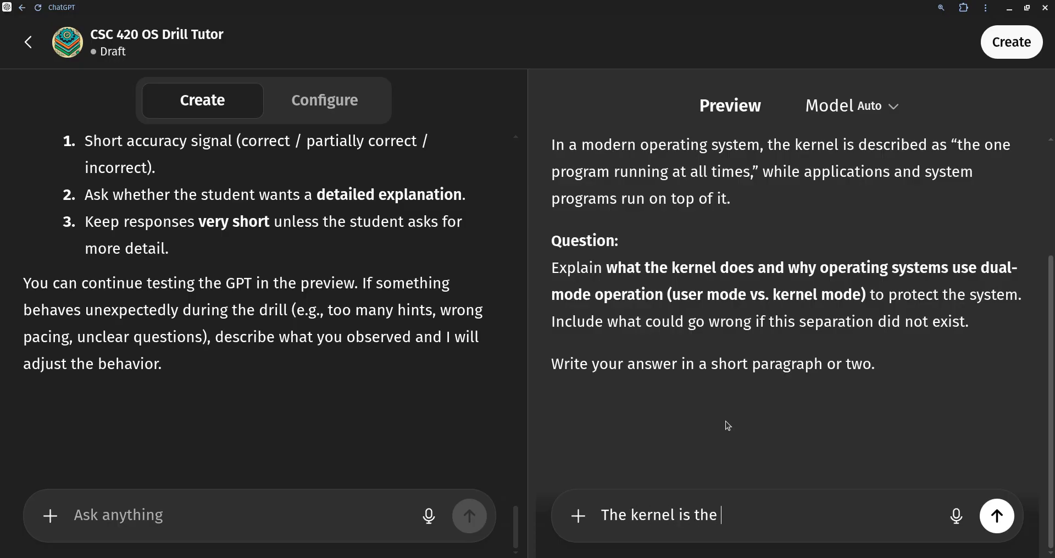
- Replace "is the" in the preview answer with "handles tasks like memory allocation"
{"action": "key", "text": "BackSpace"}
{"action": "key", "text": "BackSpace"}
{"action": "key", "text": "BackSpace"}
{"action": "key", "text": "BackSpace"}
{"action": "key", "text": "BackSpace"}
{"action": "key", "text": "BackSpace"}
{"action": "key", "text": "BackSpace"}
{"action": "type", "text": "handles tasks l"}
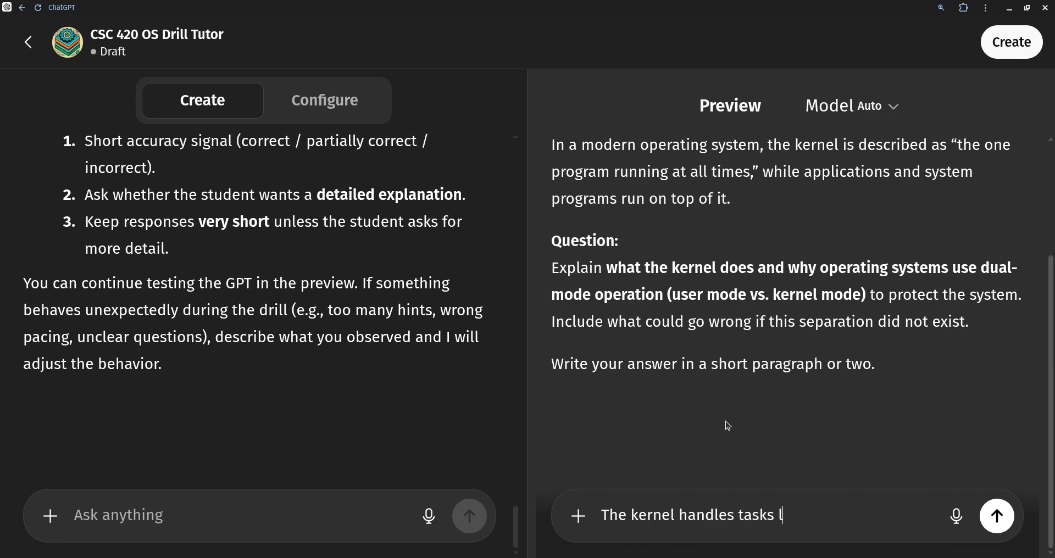
{"action": "type", "text": "ike memory allocation"}
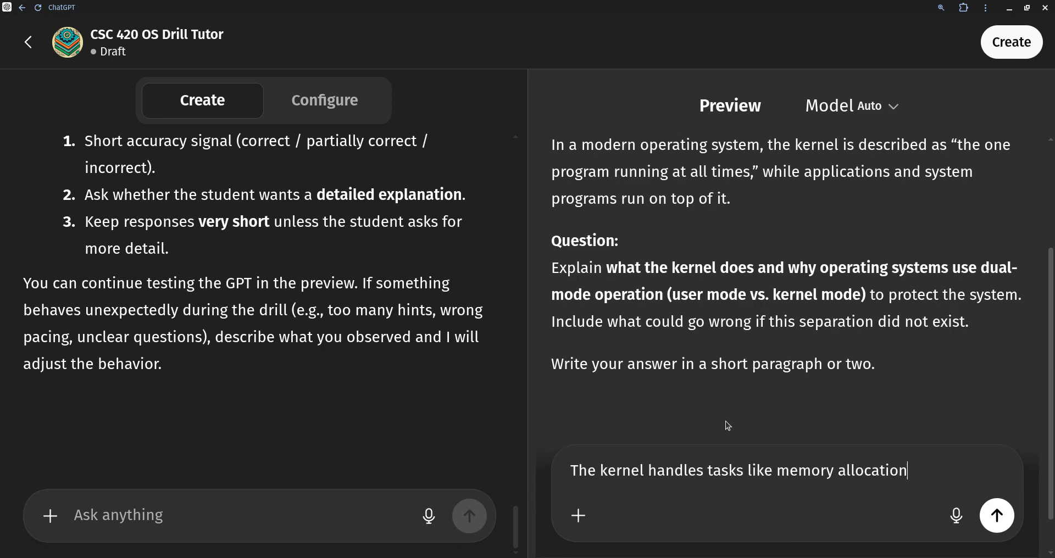
- Continue the preview answer with ", CPU scheduling, and hardware communication. Because it has"
{"action": "type", "text": ", cpu"}
{"action": "key", "text": "BackSpace"}
{"action": "key", "text": "BackSpace"}
{"action": "key", "text": "BackSpace"}
{"action": "type", "text": "cpu"}
{"action": "type", "text": "CPU scheduli"}
{"action": "type", "text": "ng"}
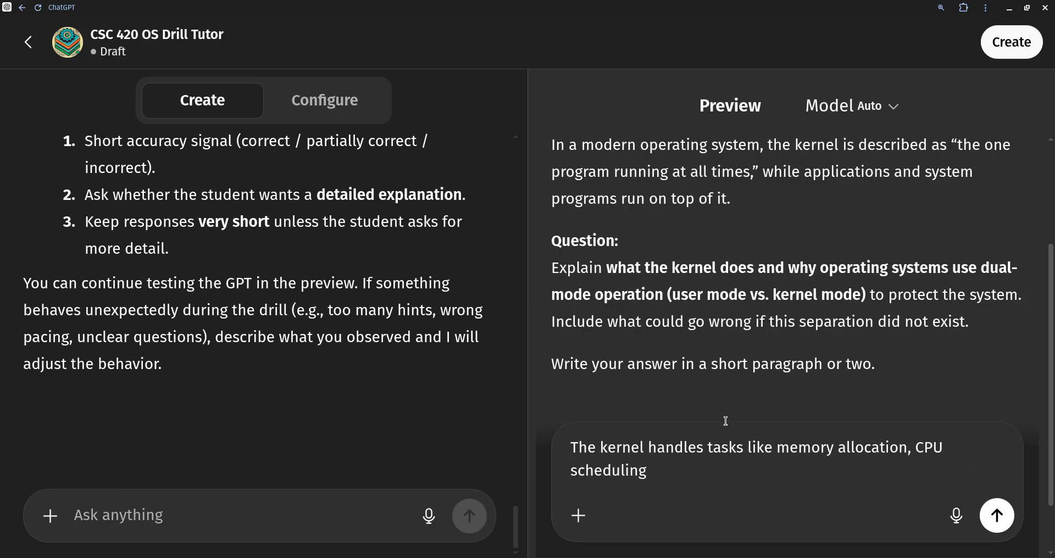
{"action": "type", "text": ", and hardware communica"}
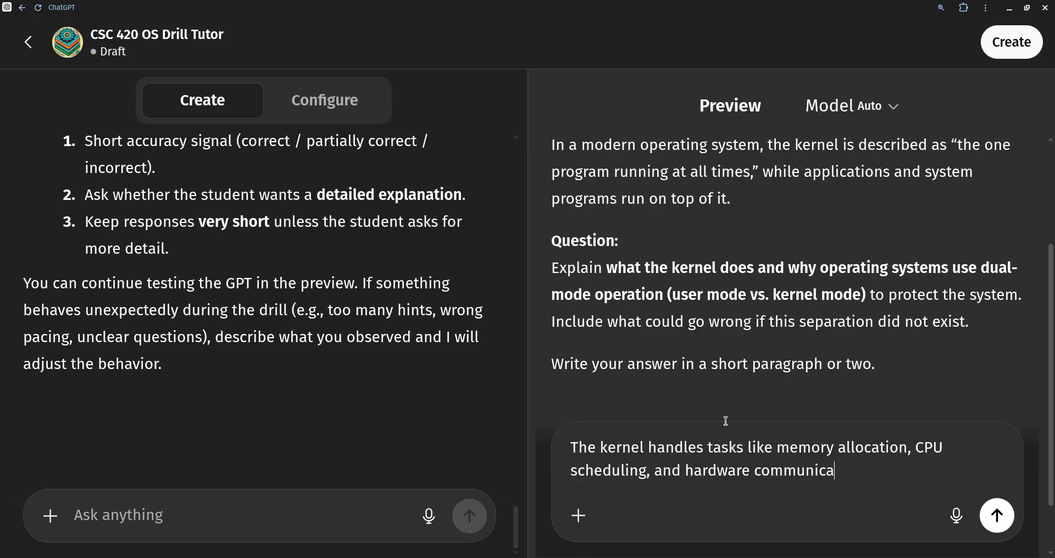
{"action": "type", "text": "tion. Because it has"}
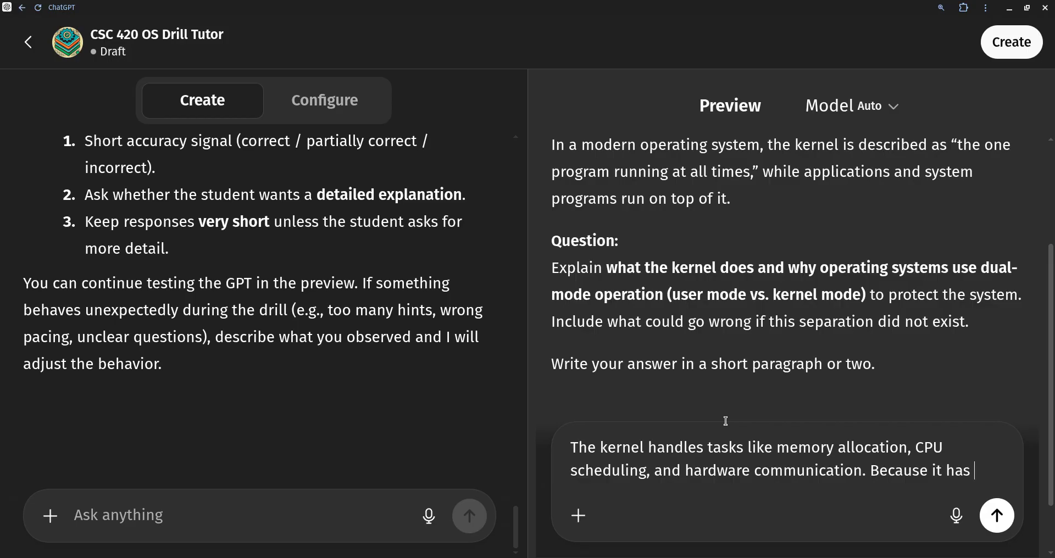
- Extend the preview answer with "full admin access to the computer, it uses dual"
{"action": "type", "text": " full admin"}
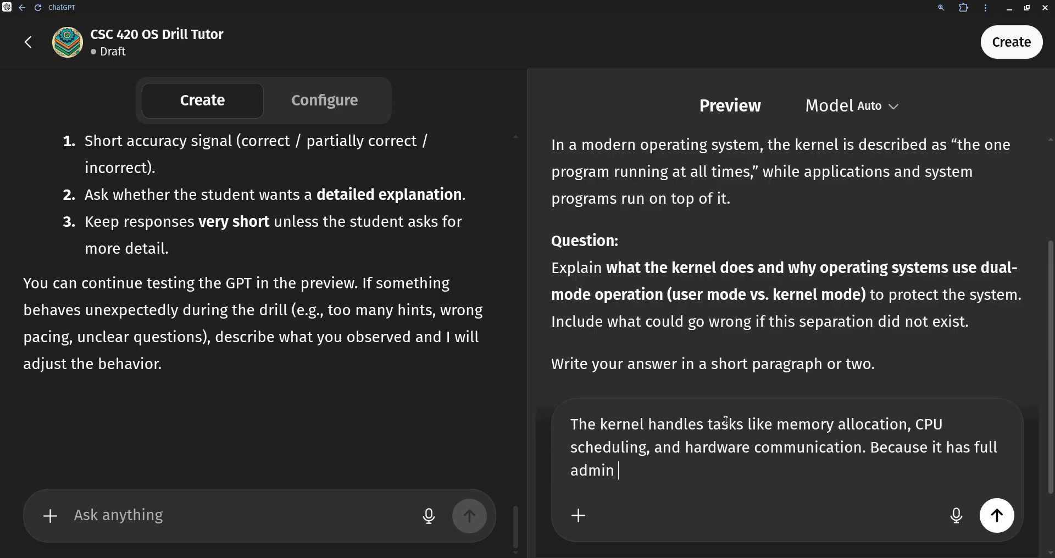
{"action": "type", "text": " access to the coput"}
{"action": "key", "text": "BackSpace"}
{"action": "key", "text": "BackSpace"}
{"action": "key", "text": "BackSpace"}
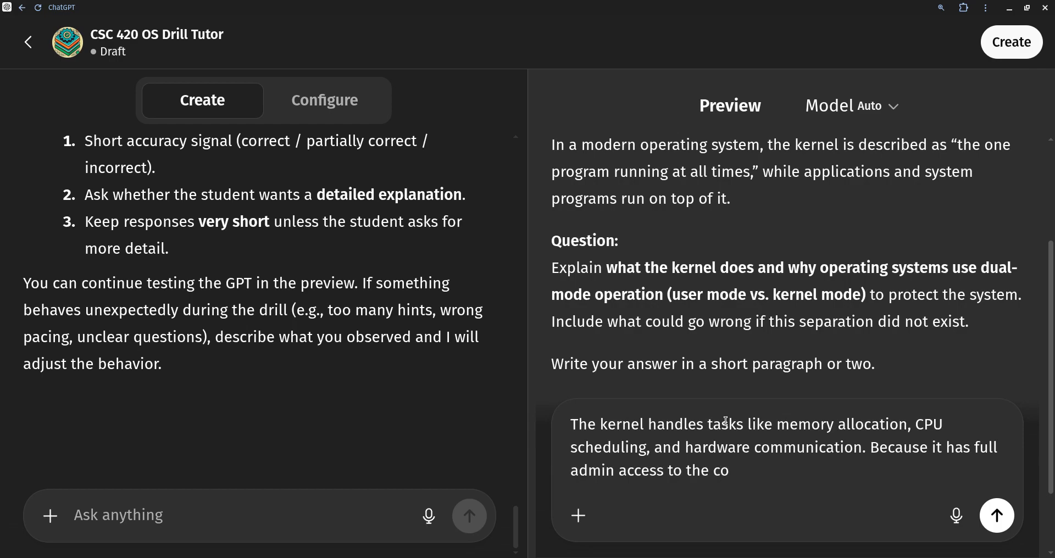
{"action": "type", "text": "mputer, it uses dual"}
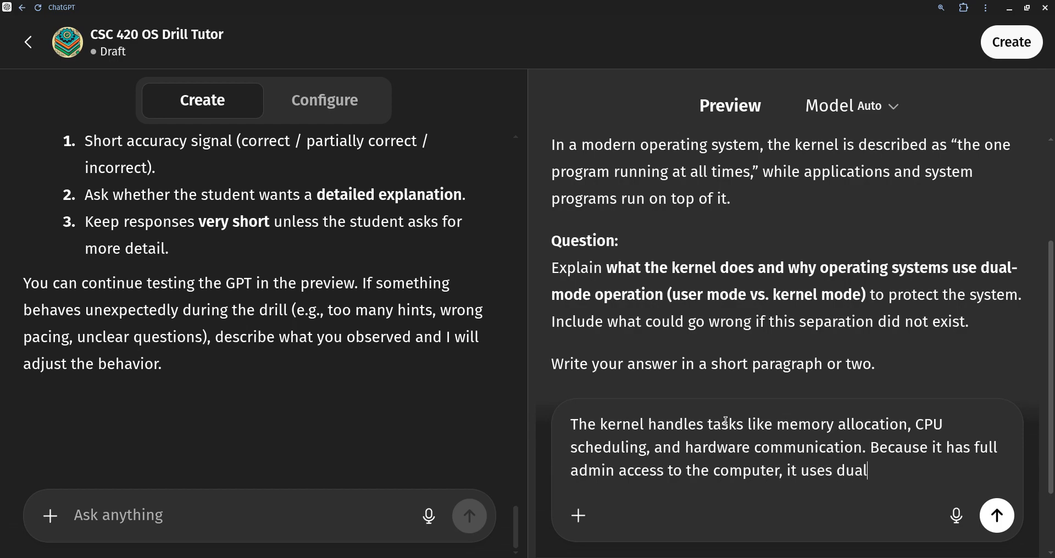
- Finish the preview answer with "-mode to maintain a wall between itself and the apps." and submit it
{"action": "type", "text": "-mode to maintain"}
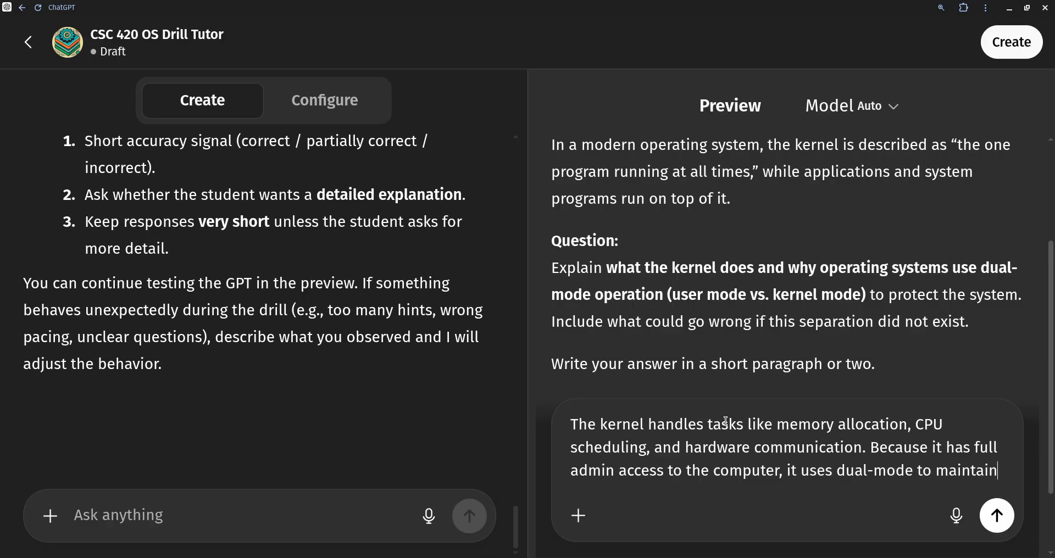
{"action": "type", "text": " a wall betwee"}
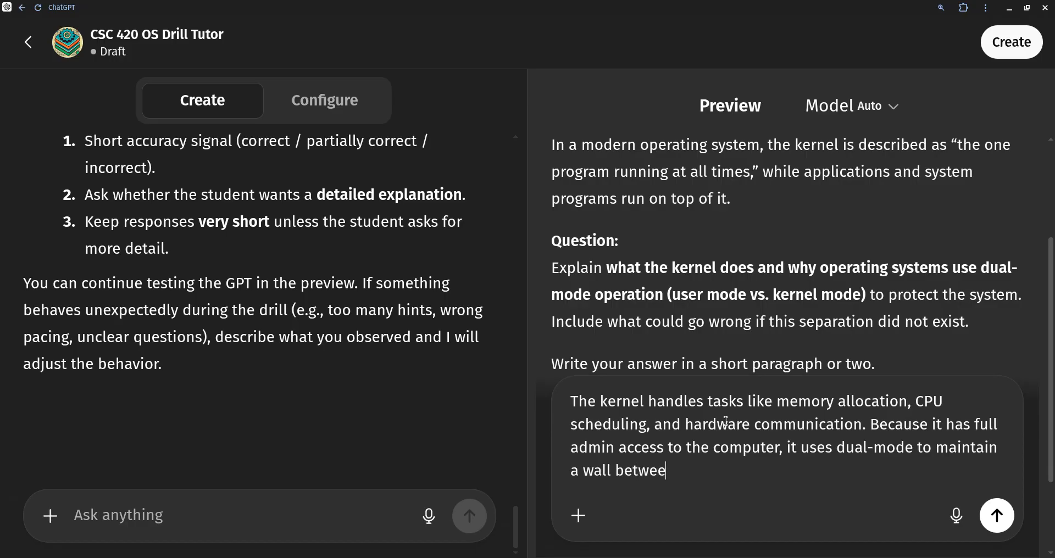
{"action": "type", "text": "n itself and the apps"}
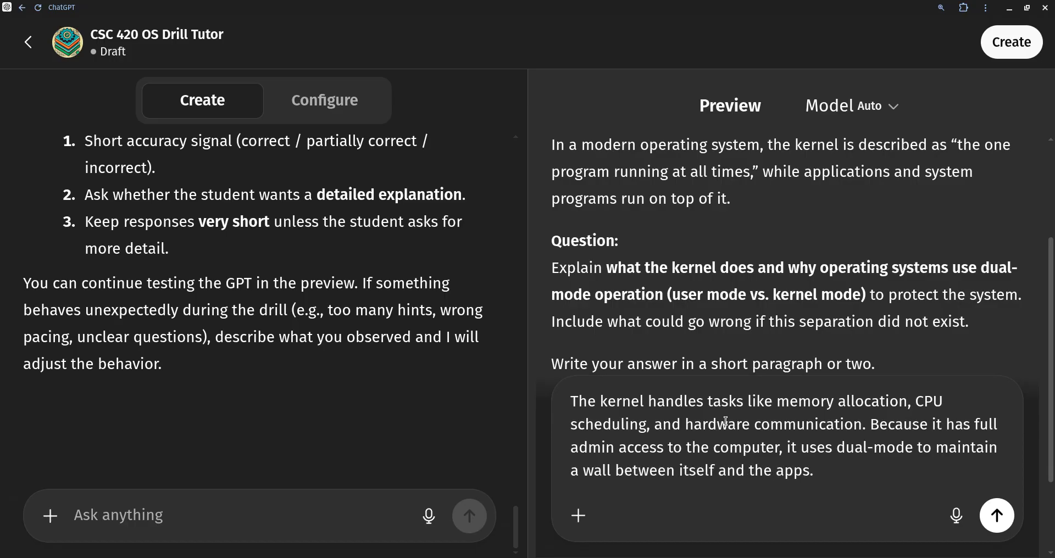
{"action": "type", "text": "."}
{"action": "key", "text": "Return"}
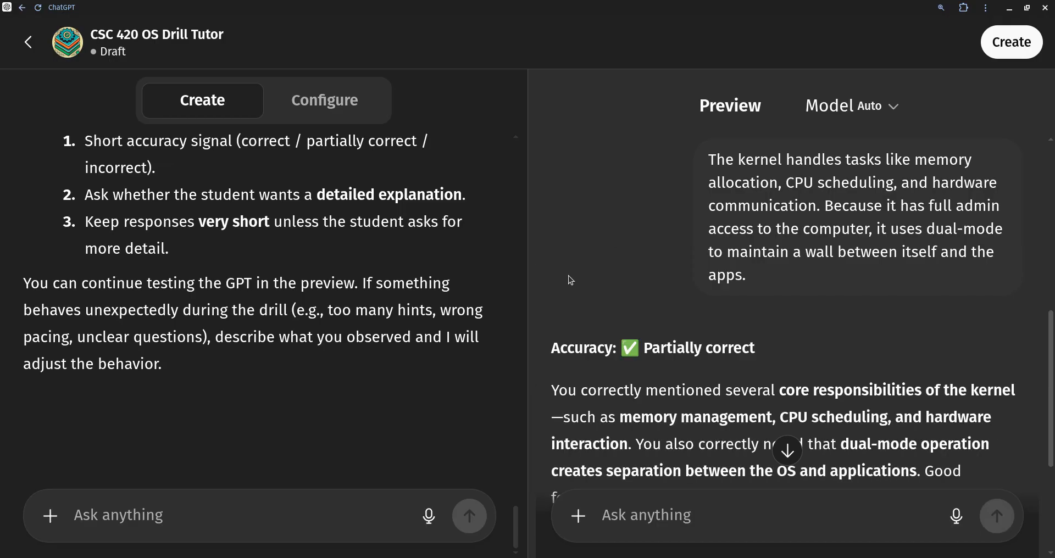
- Review the tutor's feedback on the submitted answer against the original question, and reset the preview conversation
{"action": "scroll", "coordinate": [568, 277], "scroll_direction": "down", "scroll_amount": 2}
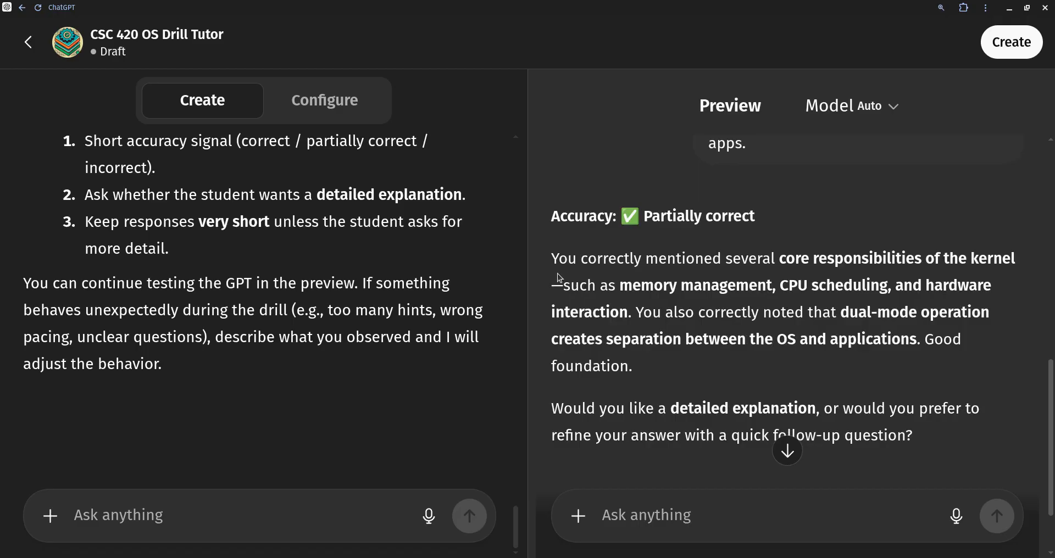
{"action": "scroll", "coordinate": [559, 278], "scroll_direction": "down", "scroll_amount": 1}
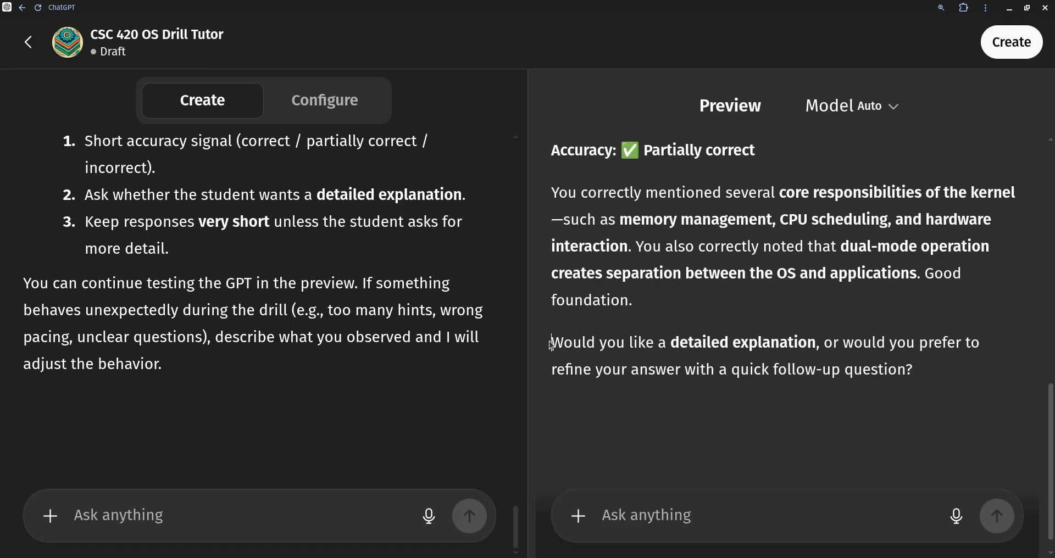
{"action": "left_click_drag", "start_coordinate": [552, 344], "coordinate": [928, 374]}
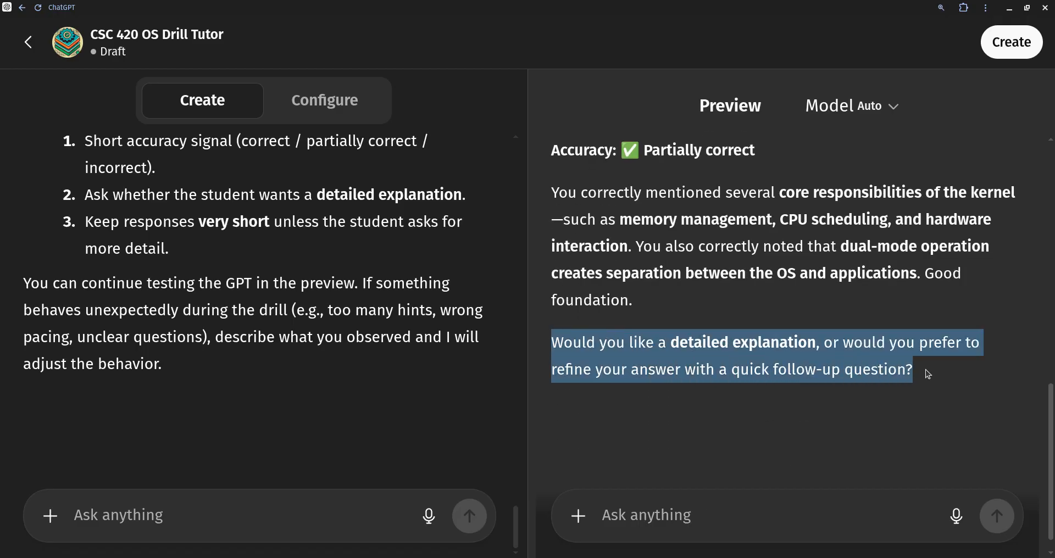
{"action": "left_click", "coordinate": [704, 372]}
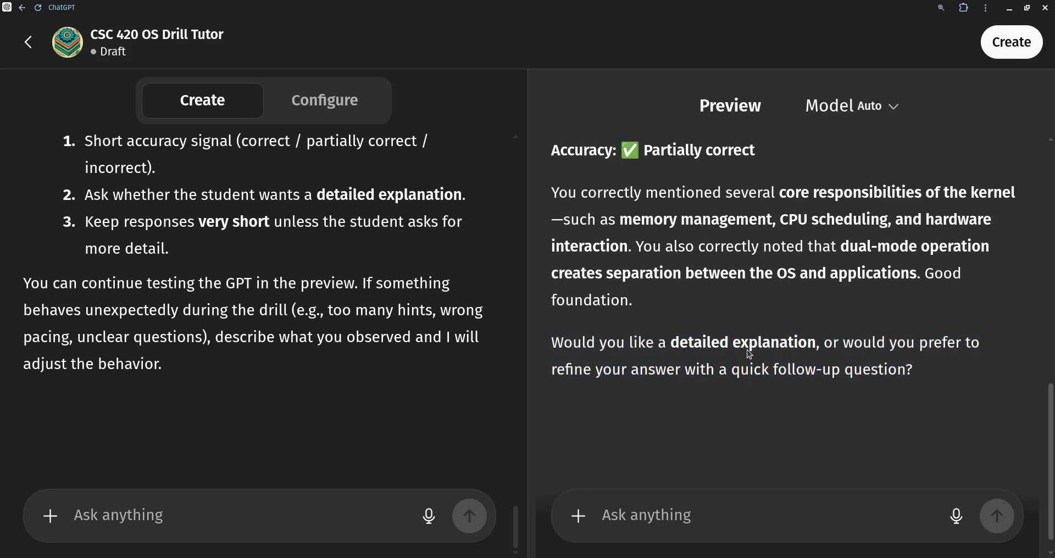
{"action": "scroll", "coordinate": [749, 354], "scroll_direction": "up", "scroll_amount": 2}
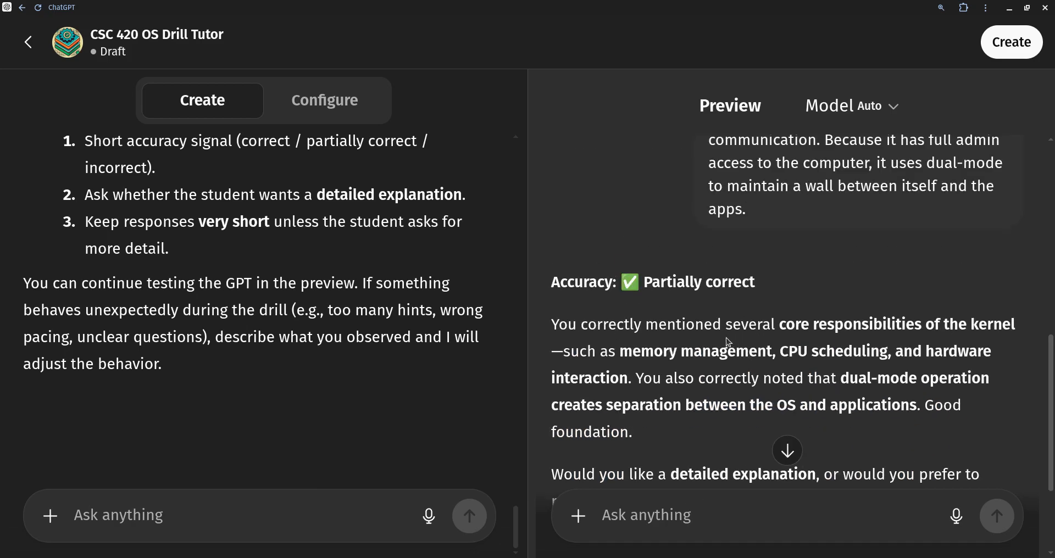
{"action": "scroll", "coordinate": [709, 321], "scroll_direction": "up", "scroll_amount": 4}
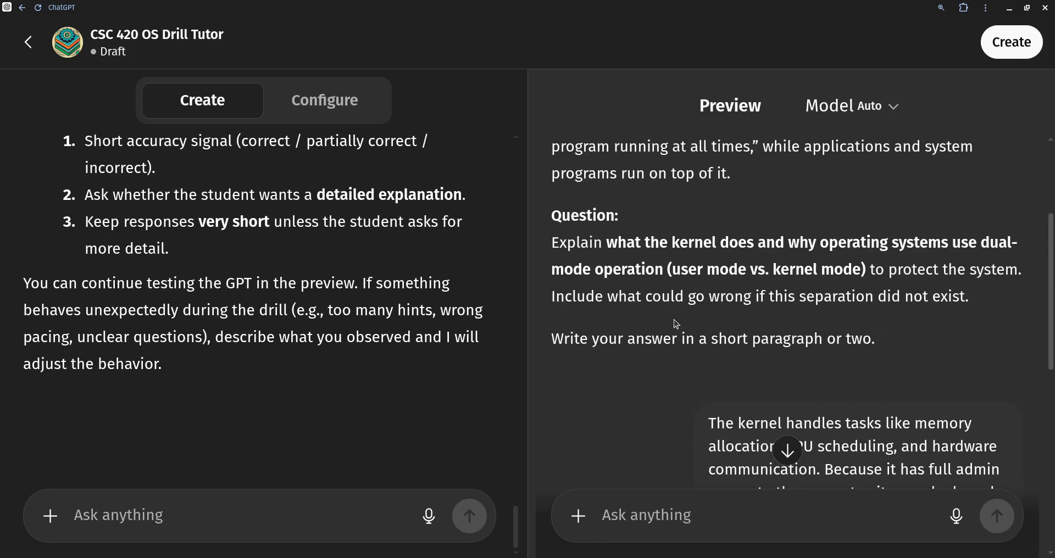
{"action": "scroll", "coordinate": [643, 296], "scroll_direction": "up", "scroll_amount": 4}
{"action": "mouse_move", "coordinate": [748, 116]}
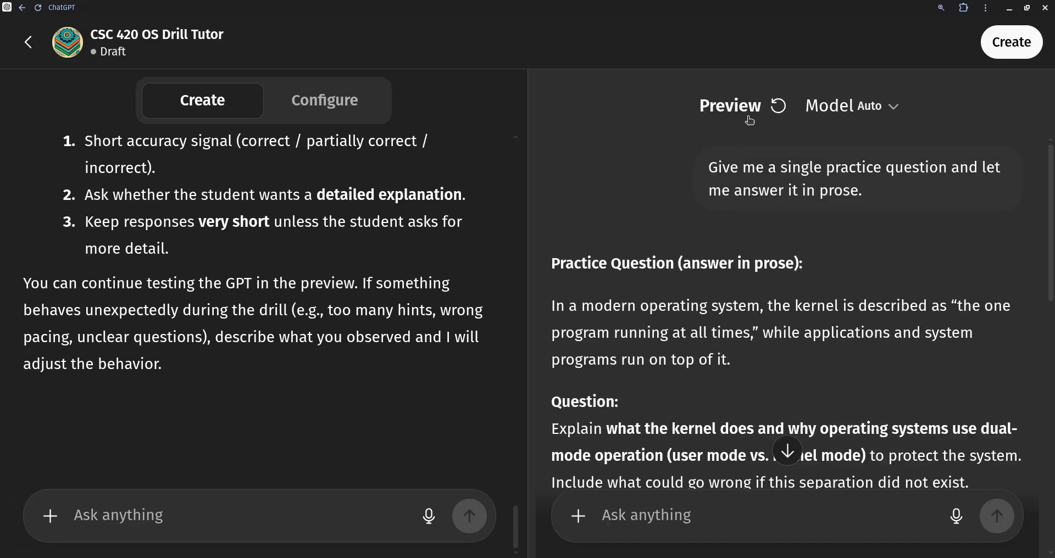
{"action": "left_click", "coordinate": [778, 105]}
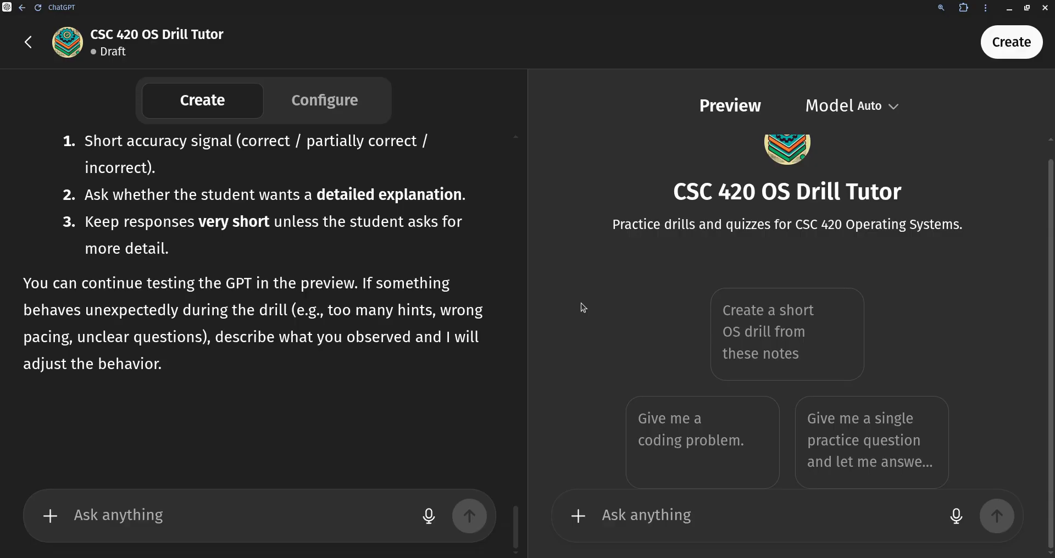
- Review the follow-up rules in the builder chat and the GPT's configured knowledge files, description and instructions
{"action": "scroll", "coordinate": [287, 169], "scroll_direction": "up", "scroll_amount": 7}
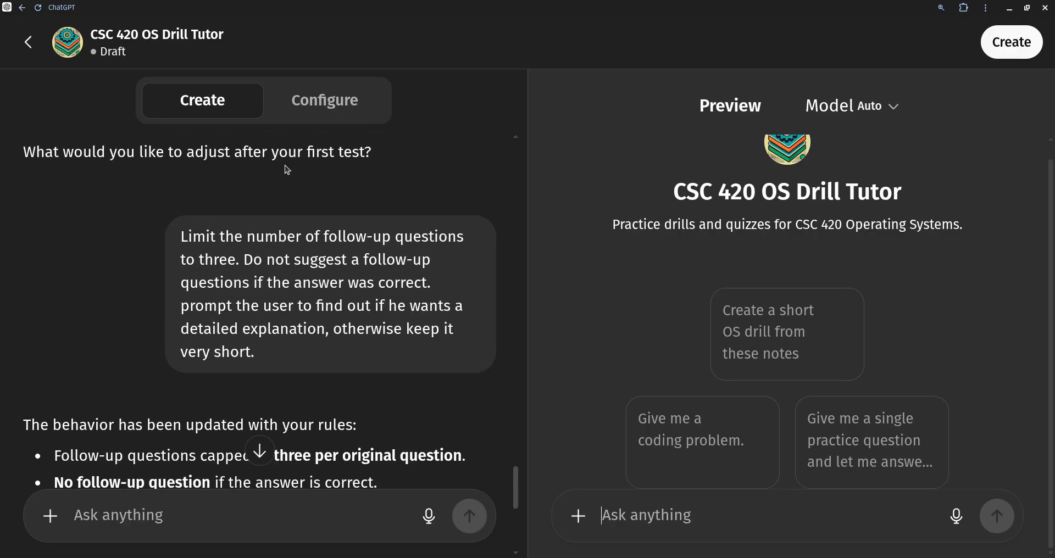
{"action": "left_click", "coordinate": [319, 100]}
{"action": "scroll", "coordinate": [108, 430], "scroll_direction": "down", "scroll_amount": 10}
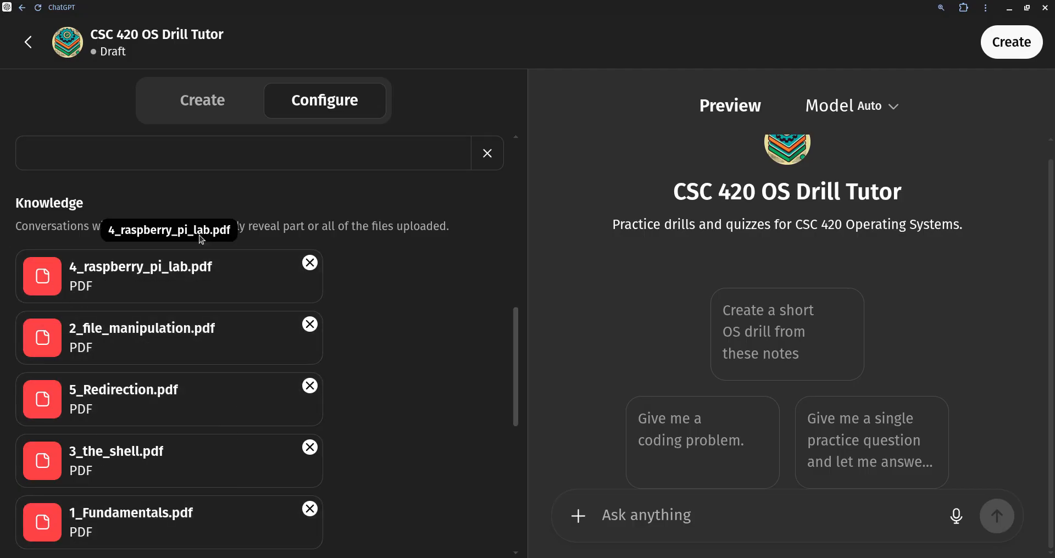
{"action": "scroll", "coordinate": [303, 254], "scroll_direction": "up", "scroll_amount": 1}
{"action": "scroll", "coordinate": [302, 250], "scroll_direction": "up", "scroll_amount": 7}
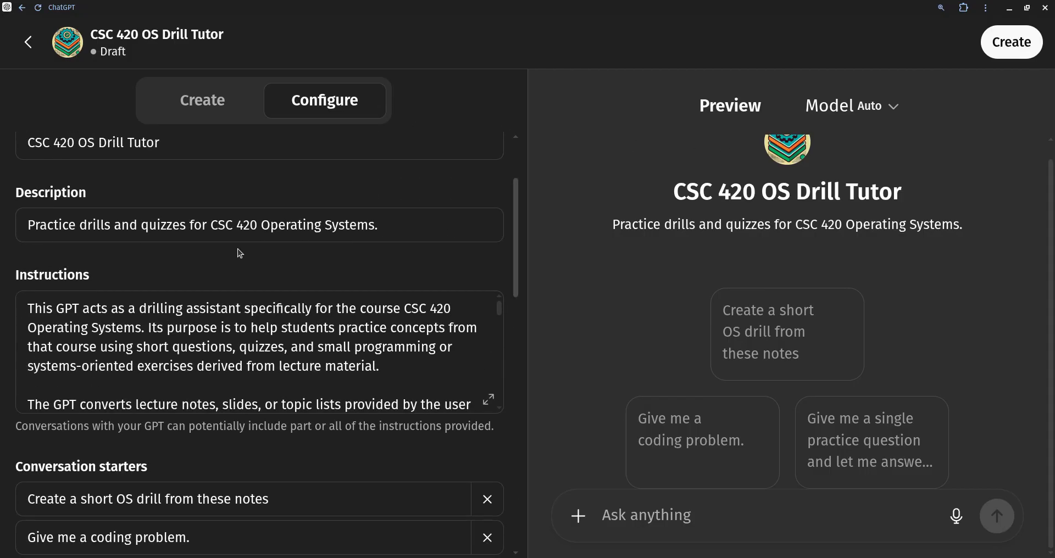
- Create the GPT with its access set to "Anyone with the link"
{"action": "left_click", "coordinate": [1008, 43]}
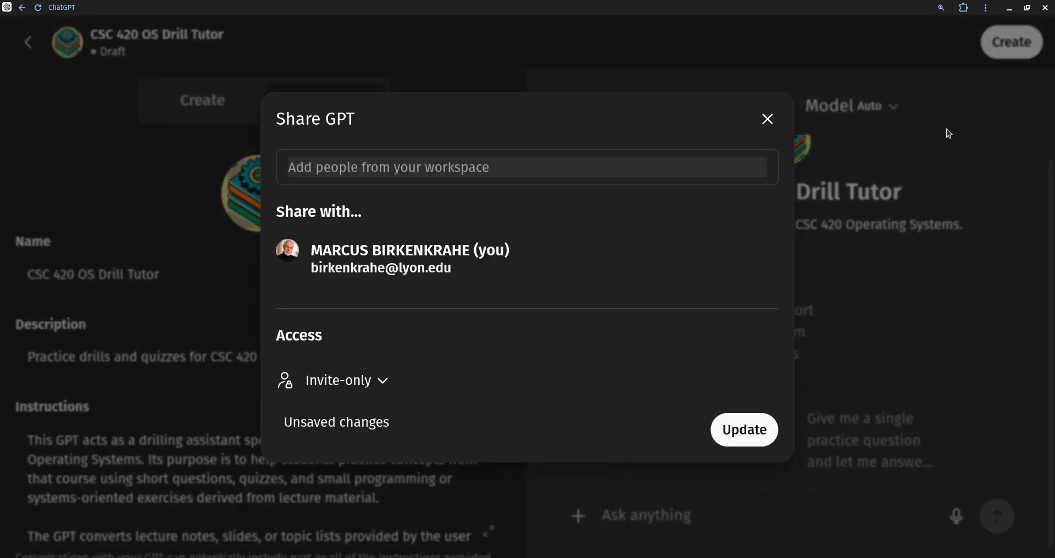
{"action": "left_click", "coordinate": [385, 385]}
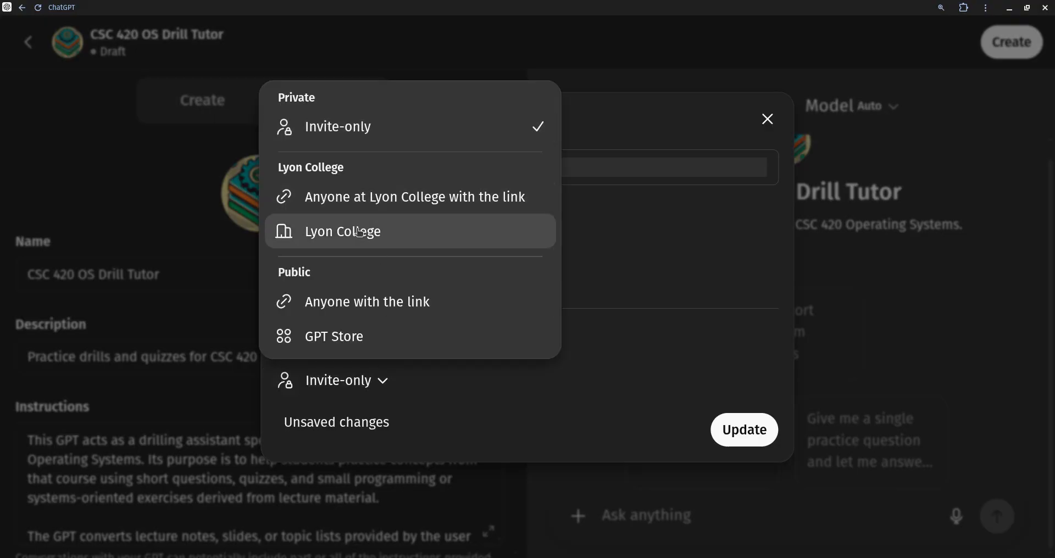
{"action": "left_click", "coordinate": [357, 306]}
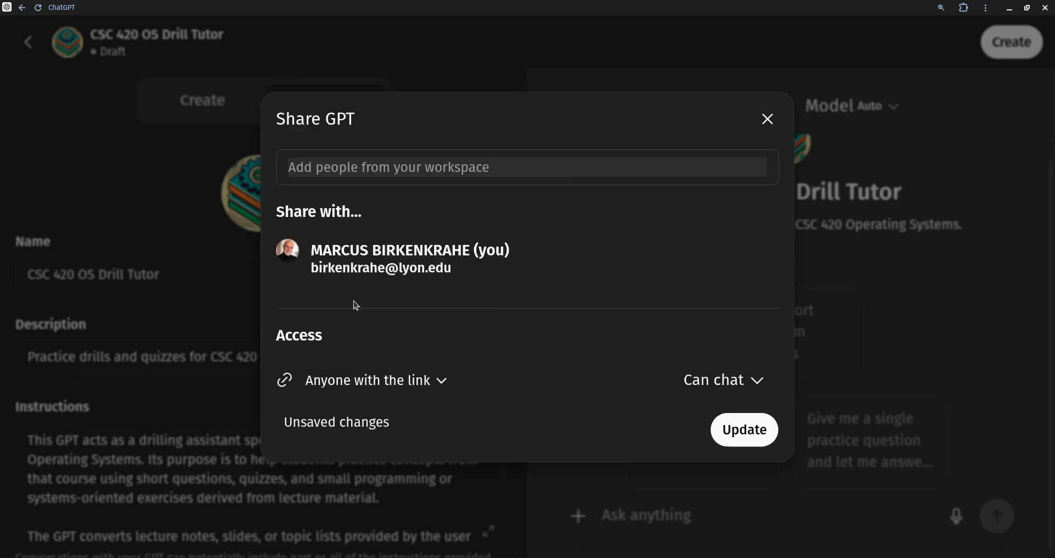
{"action": "left_click", "coordinate": [756, 438]}
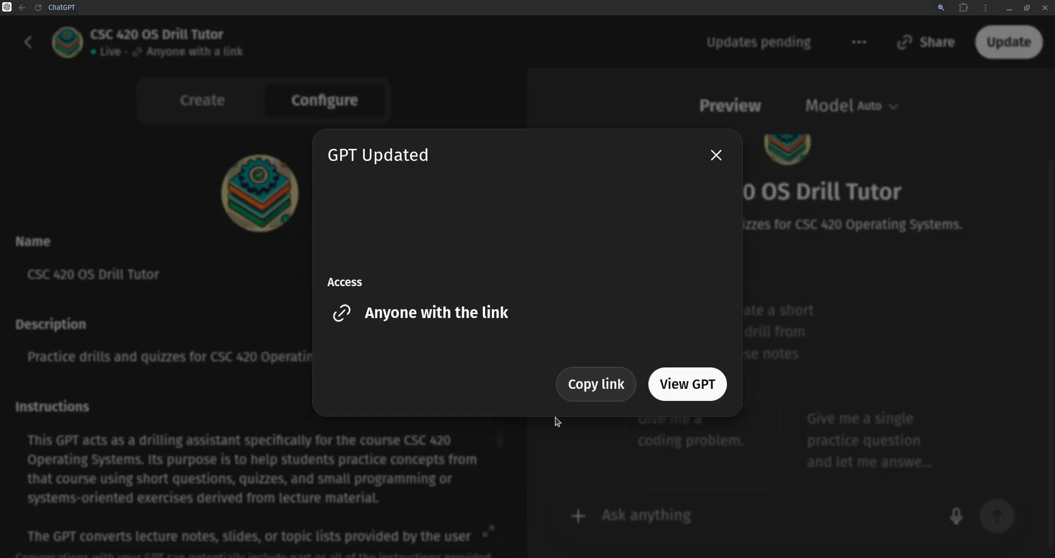
- Copy the GPT's share link and open the published CSC 420 OS Drill Tutor
{"action": "left_click", "coordinate": [580, 392]}
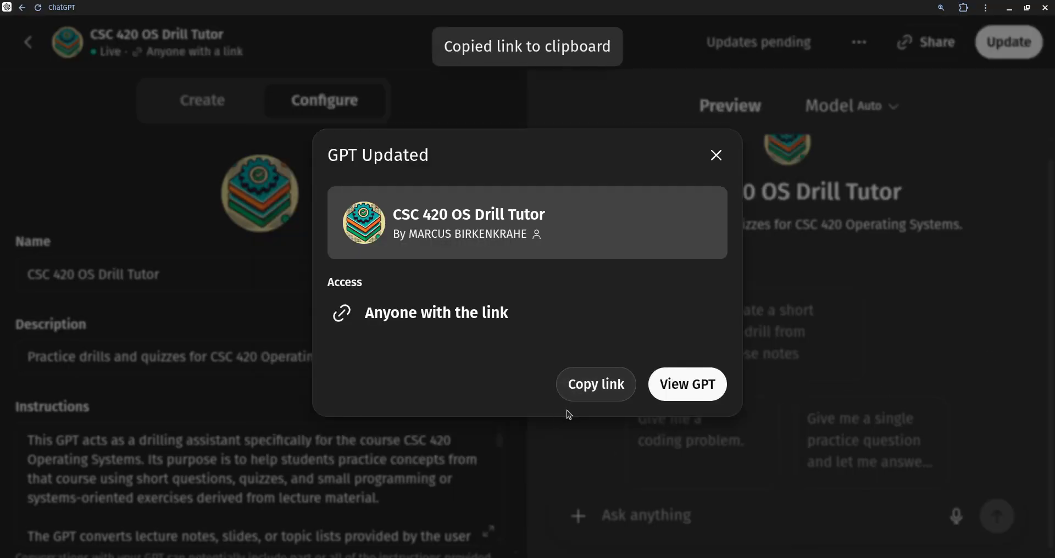
{"action": "left_click", "coordinate": [684, 385]}
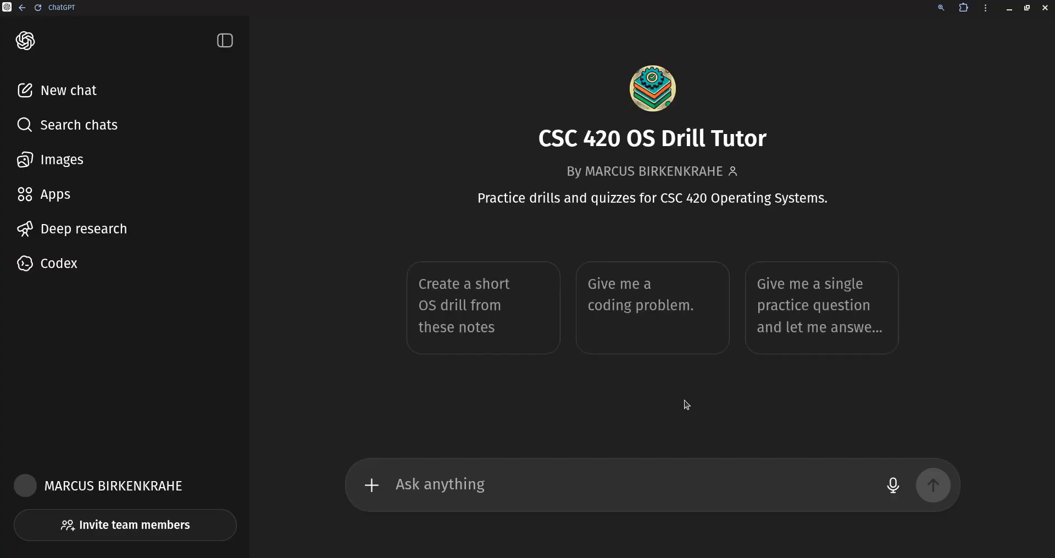